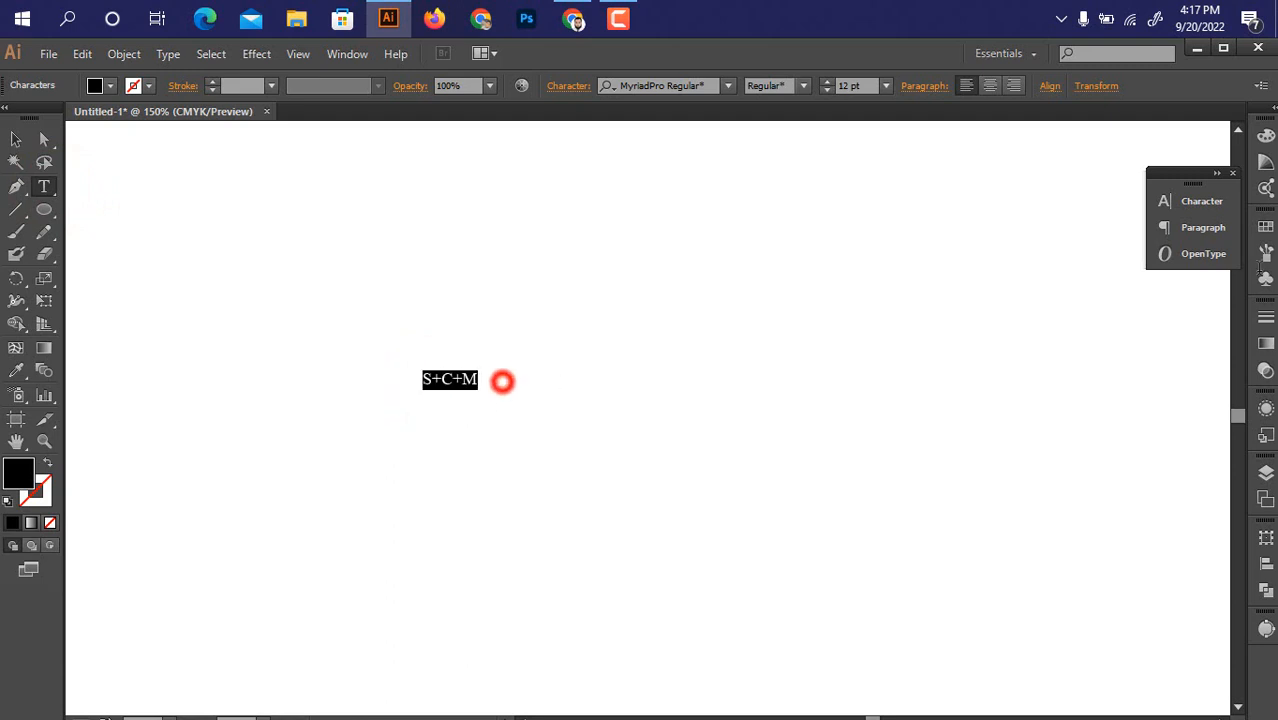
Change the font of the S+C+M text to Impact.
click(1195, 201)
click(1040, 242)
text(Rob)
click(1110, 240)
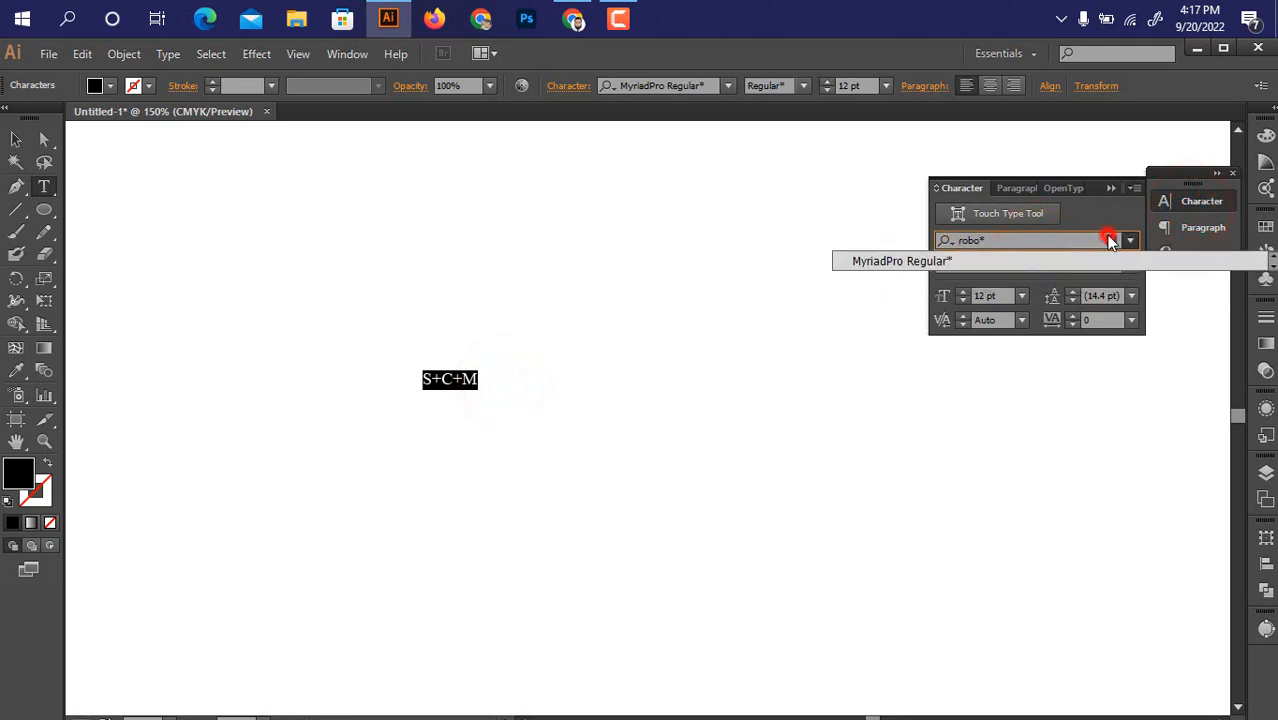
scroll(964, 420, down, 7)
click(1178, 422)
click(1176, 421)
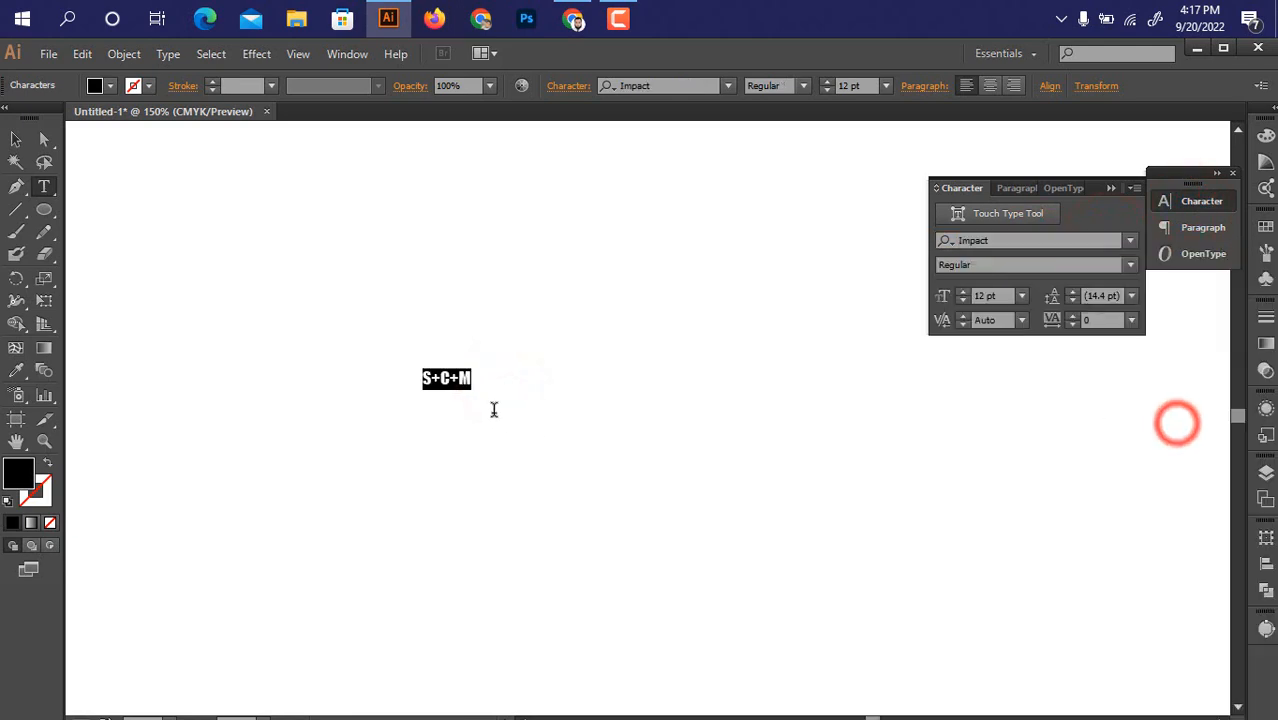
Scale the S+C+M text up to several times its size and collapse the character settings.
click(16, 139)
drag(470, 393, 700, 558)
click(490, 133)
drag(573, 251, 522, 336)
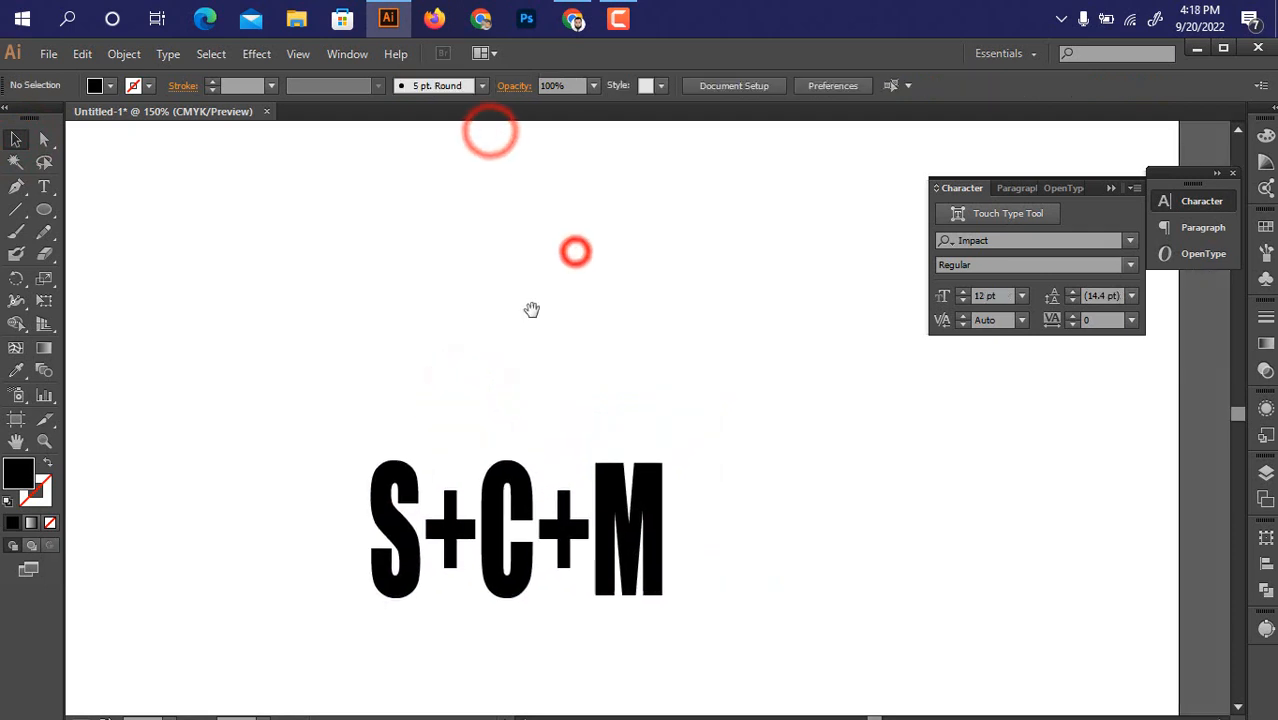
click(1110, 188)
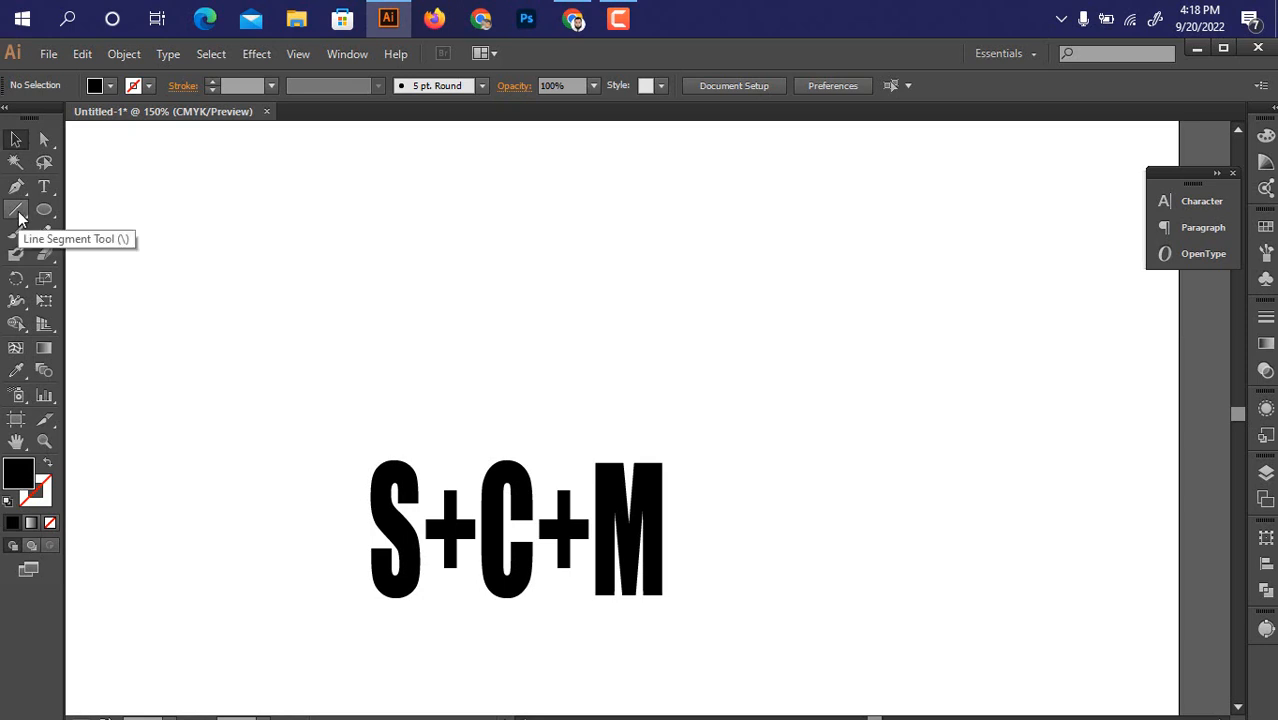
Draw a straight vertical line above the S+C+M text with the Line Segment tool.
drag(17, 211, 124, 210)
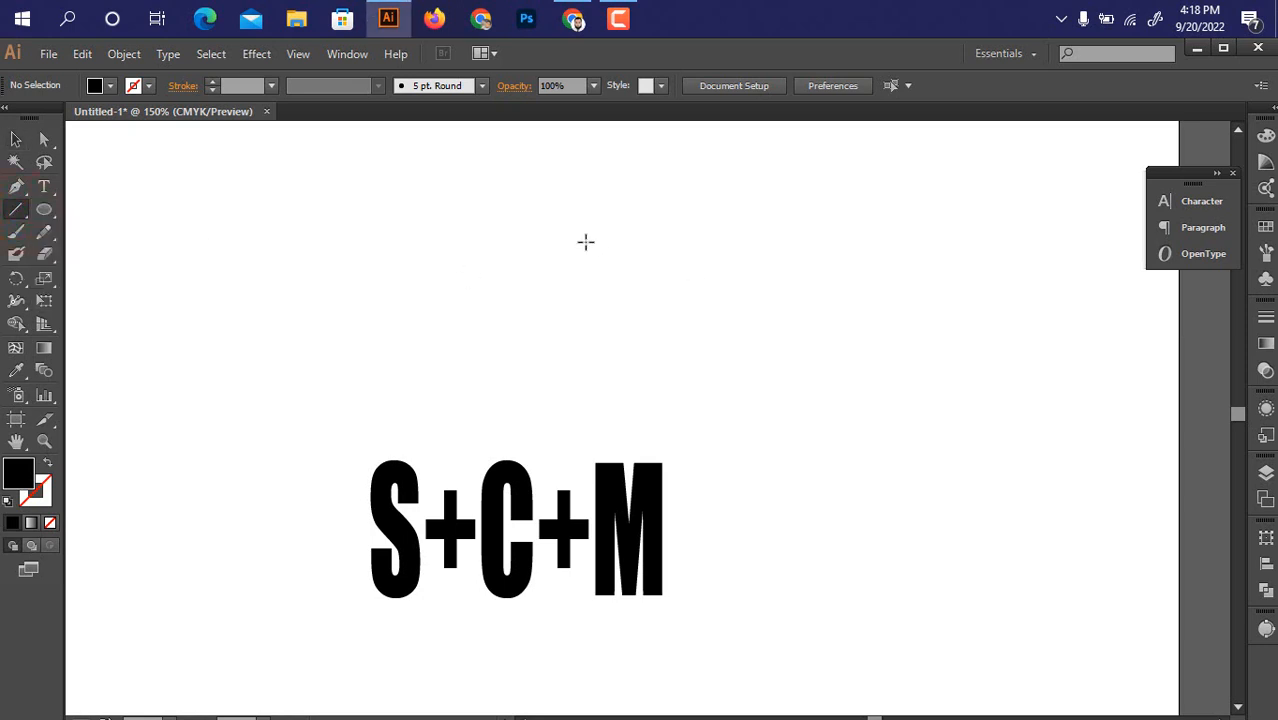
drag(590, 244, 592, 337)
drag(630, 242, 630, 456)
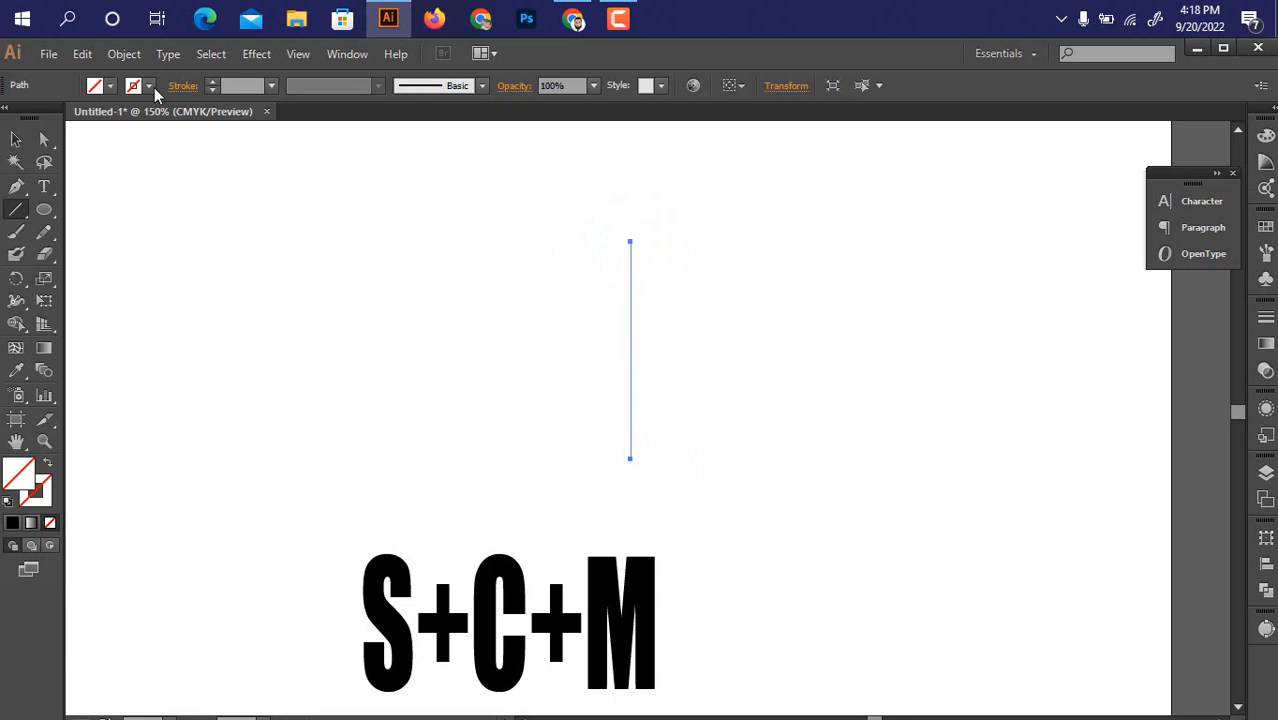
Give the vertical line a black stroke with a weight of 0.5 pt.
click(155, 86)
click(52, 117)
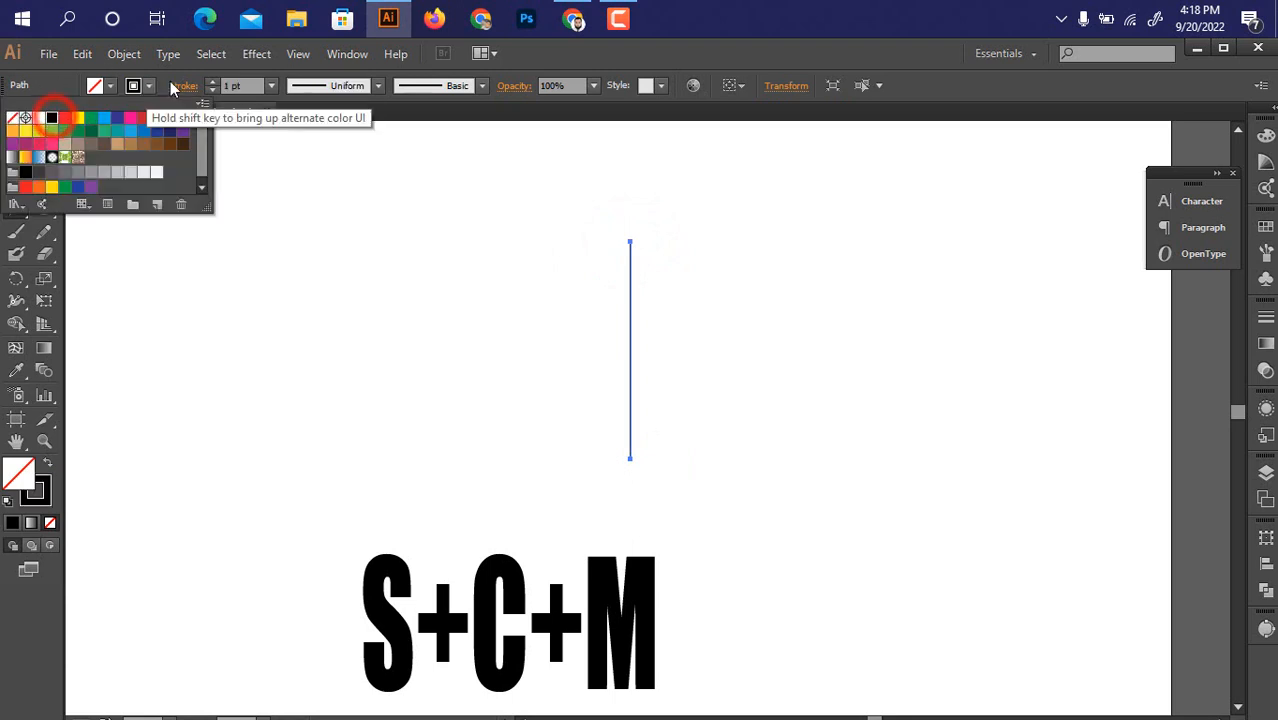
click(272, 86)
click(272, 86)
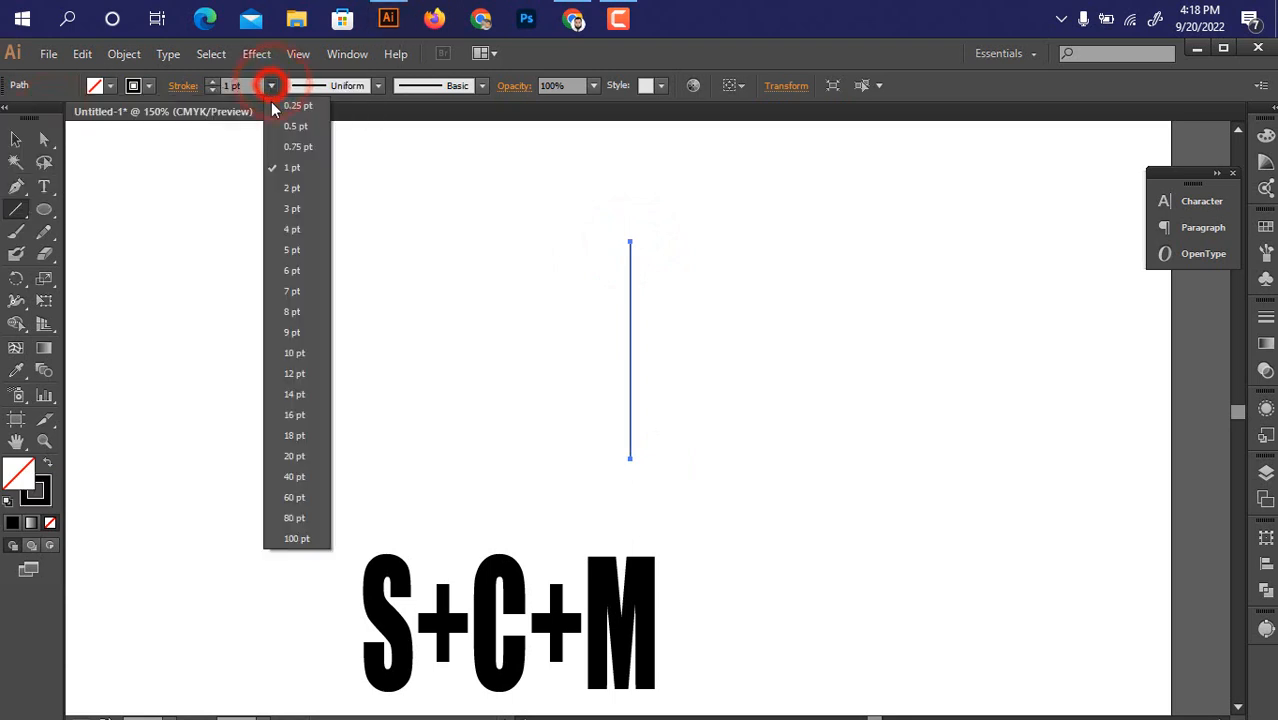
click(288, 130)
click(15, 138)
click(448, 266)
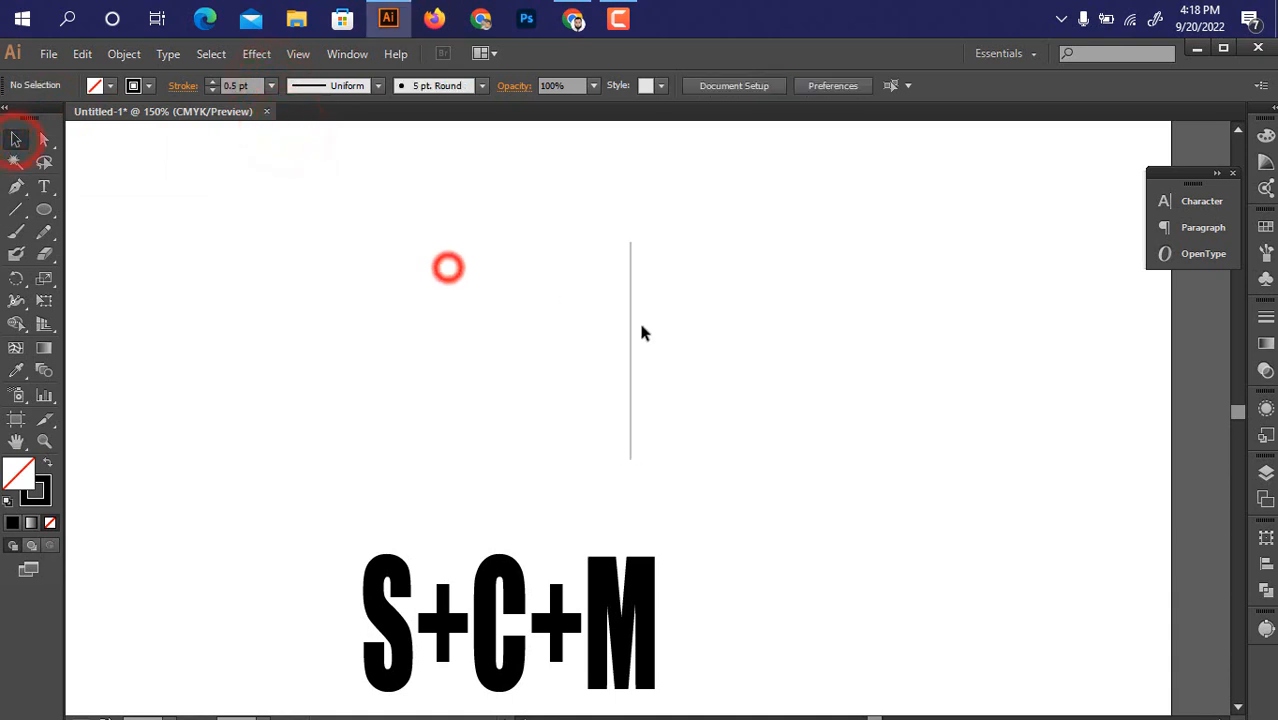
Copy the vertical line slightly to its left and repeat the duplication to make a row of 14 evenly spaced lines.
click(630, 330)
key(alt)
drag(631, 330, 616, 332)
click(682, 325)
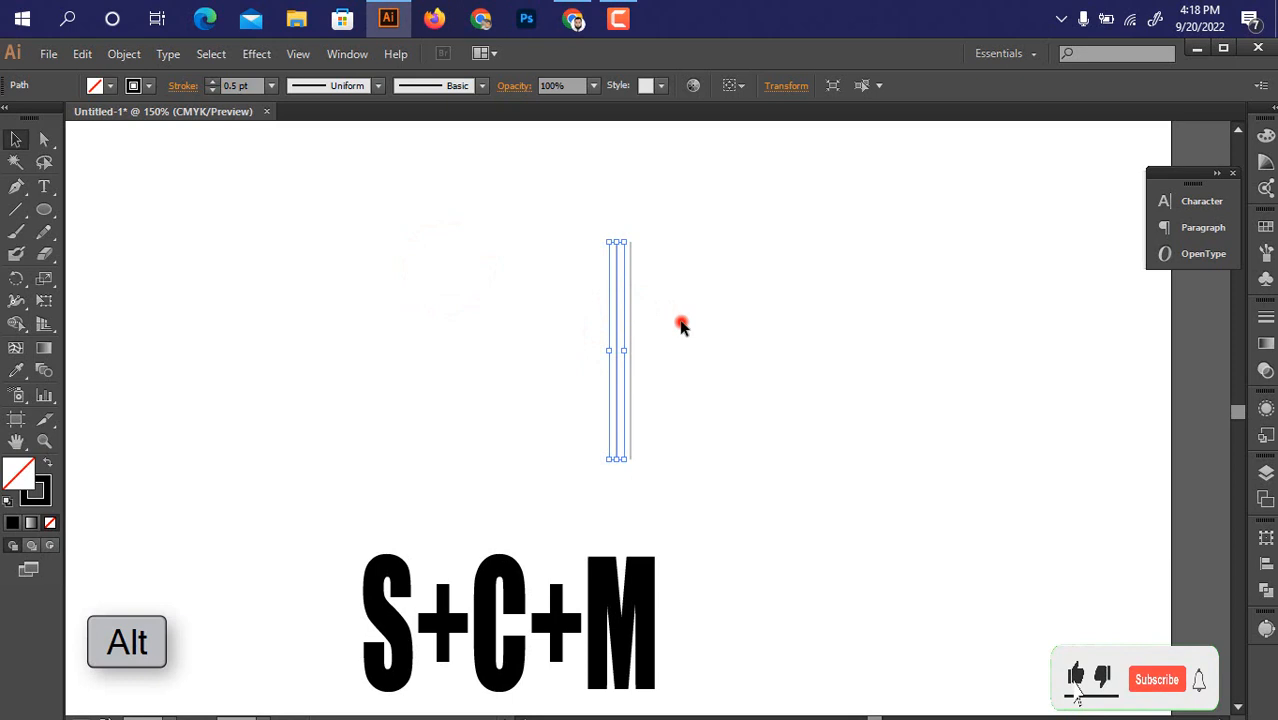
click(617, 337)
key(ctrl+d)
key(ctrl+d)
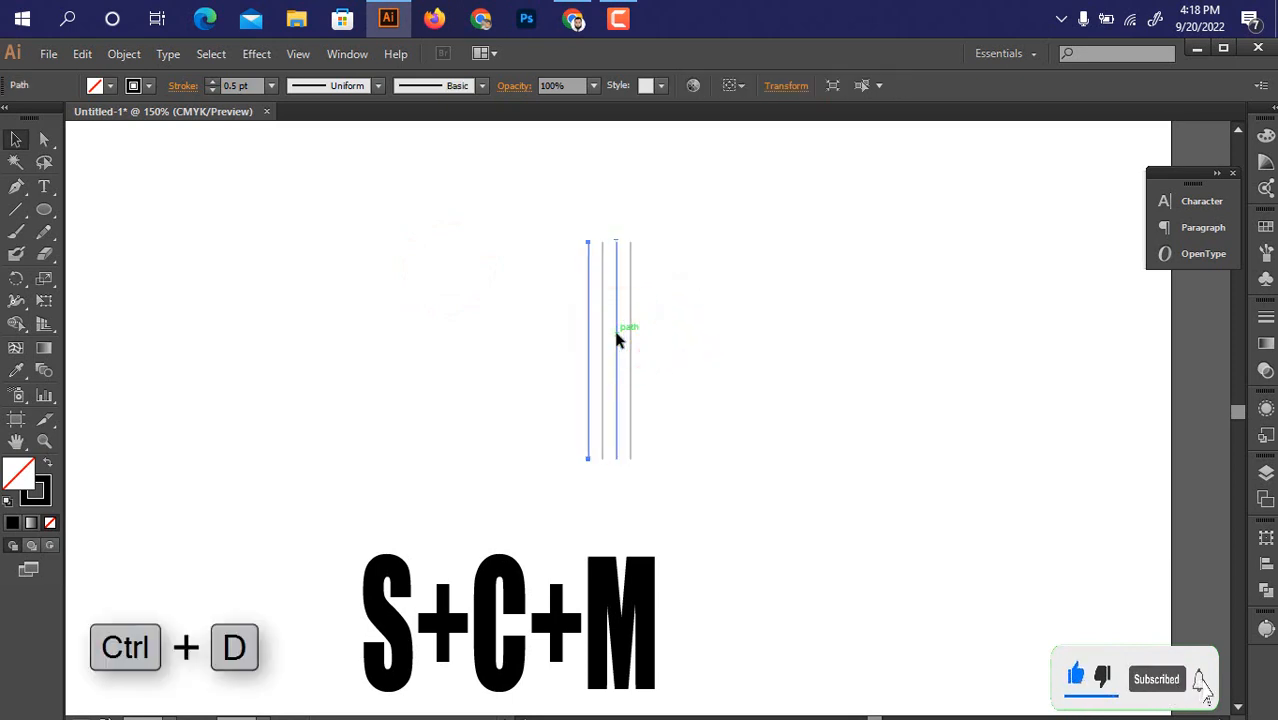
key(ctrl+d)
key(ctrl+d)
key(ctrl+d)
key(ctrl+d)
key(ctrl+d)
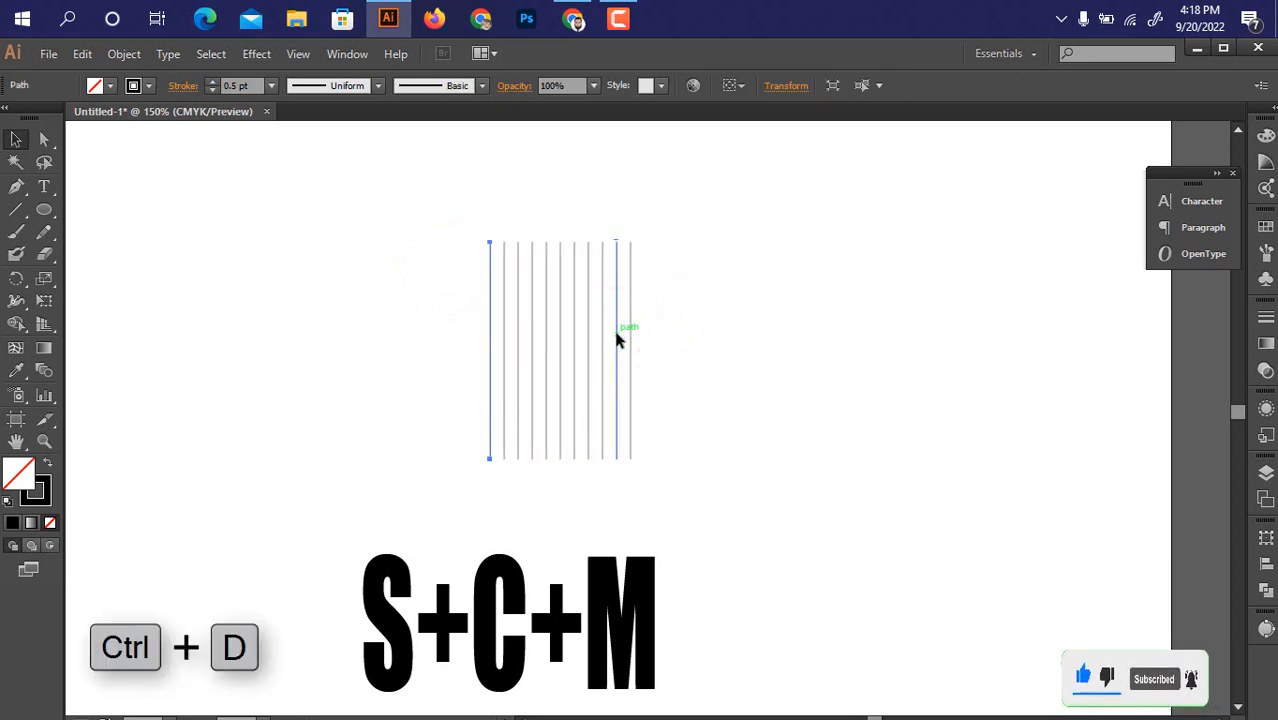
Align all the vertical lines on their vertical centers and stretch them upward to make them taller.
click(741, 398)
drag(725, 452, 397, 238)
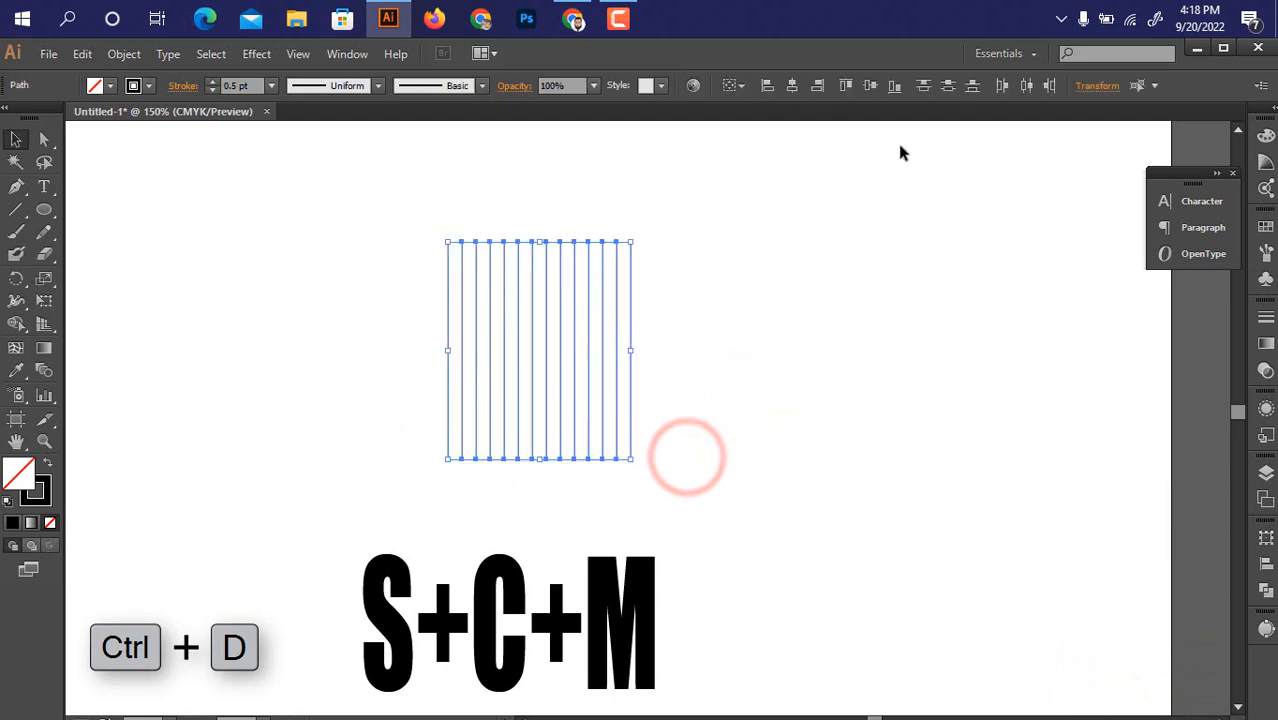
click(872, 86)
click(851, 300)
drag(481, 285, 539, 207)
click(685, 265)
drag(423, 197, 733, 442)
Draw a hexagon beside the vertical lines with the Polygon tool and rotate it so a corner points straight up.
drag(40, 205, 143, 275)
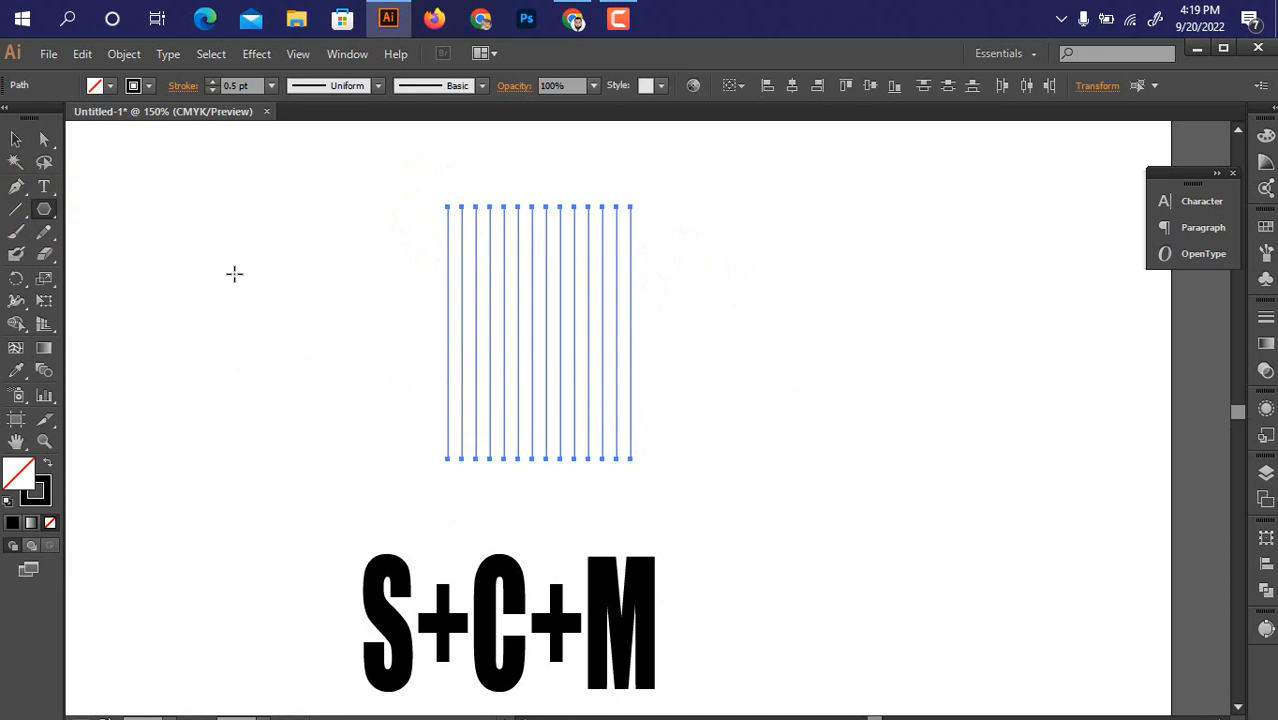
drag(234, 273, 291, 354)
click(15, 140)
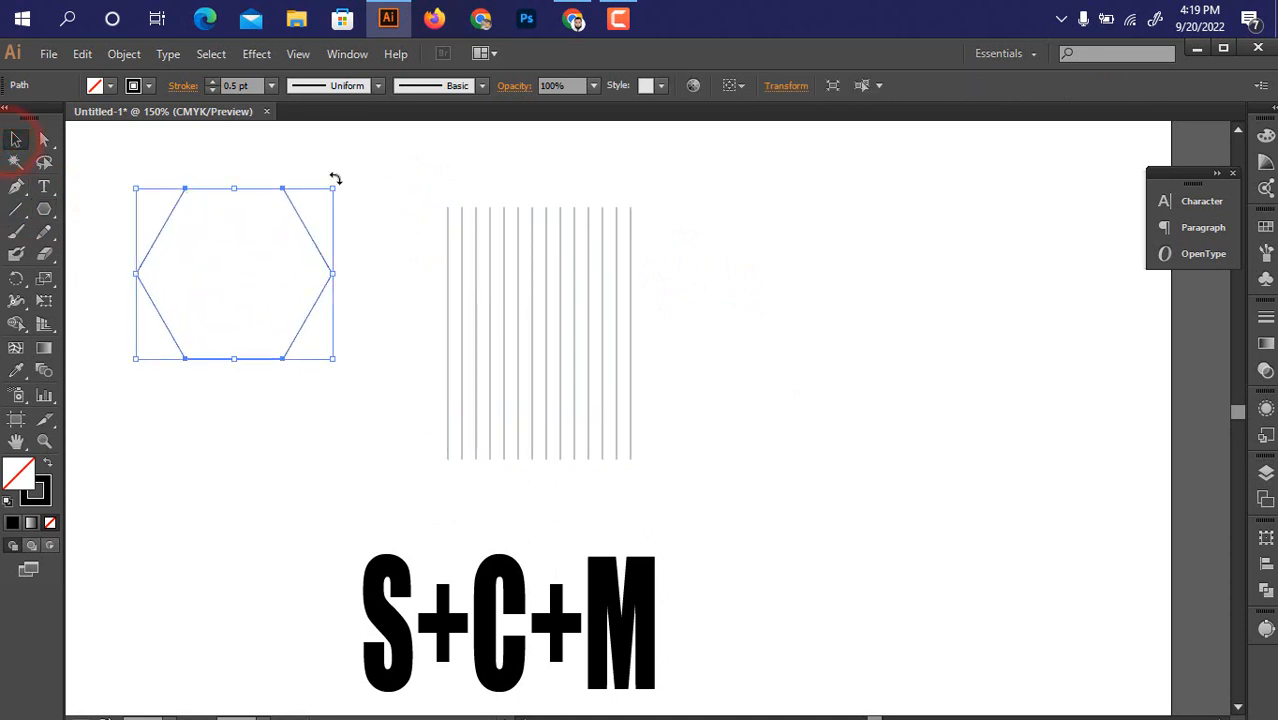
drag(335, 178, 341, 396)
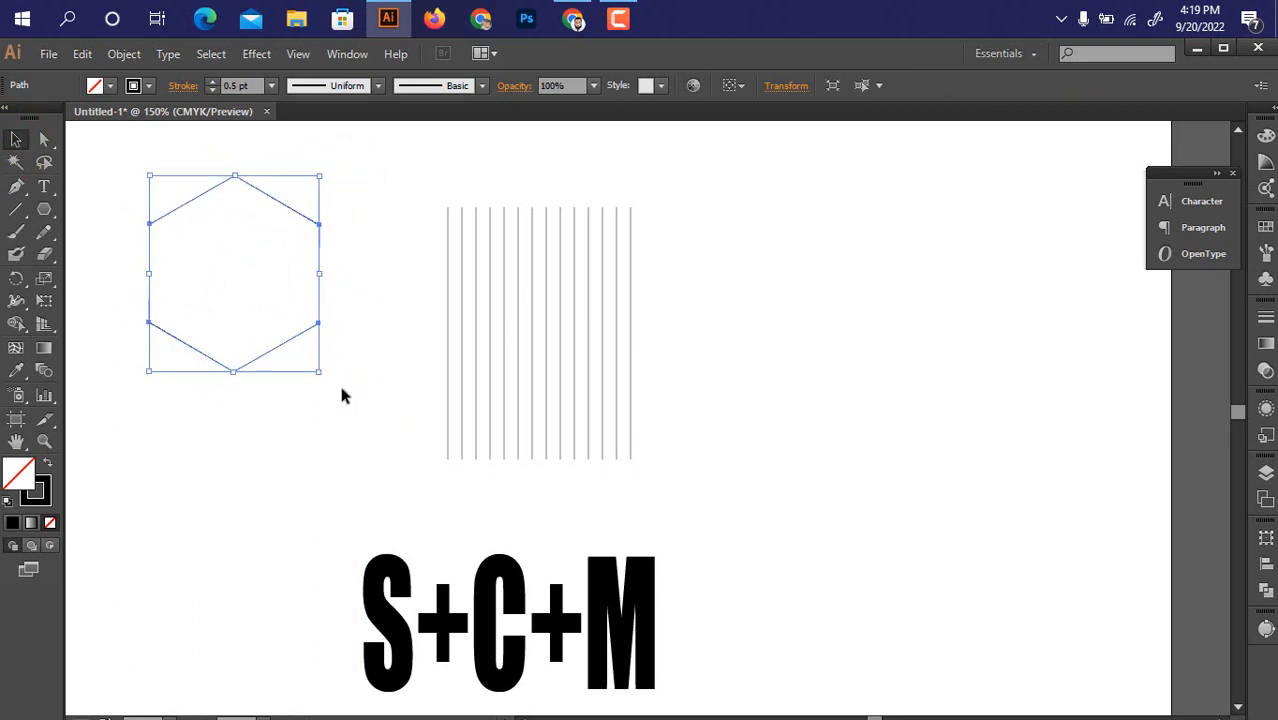
Fill the hexagon with black and move it onto the row of vertical lines.
click(12, 523)
drag(226, 287, 330, 403)
scroll(516, 374, up, 1)
drag(404, 382, 411, 382)
drag(516, 507, 528, 517)
scroll(414, 489, up, 2)
mouse_move(394, 369)
mouse_down()
mouse_move(417, 446)
mouse_move(413, 420)
mouse_move(427, 425)
mouse_up()
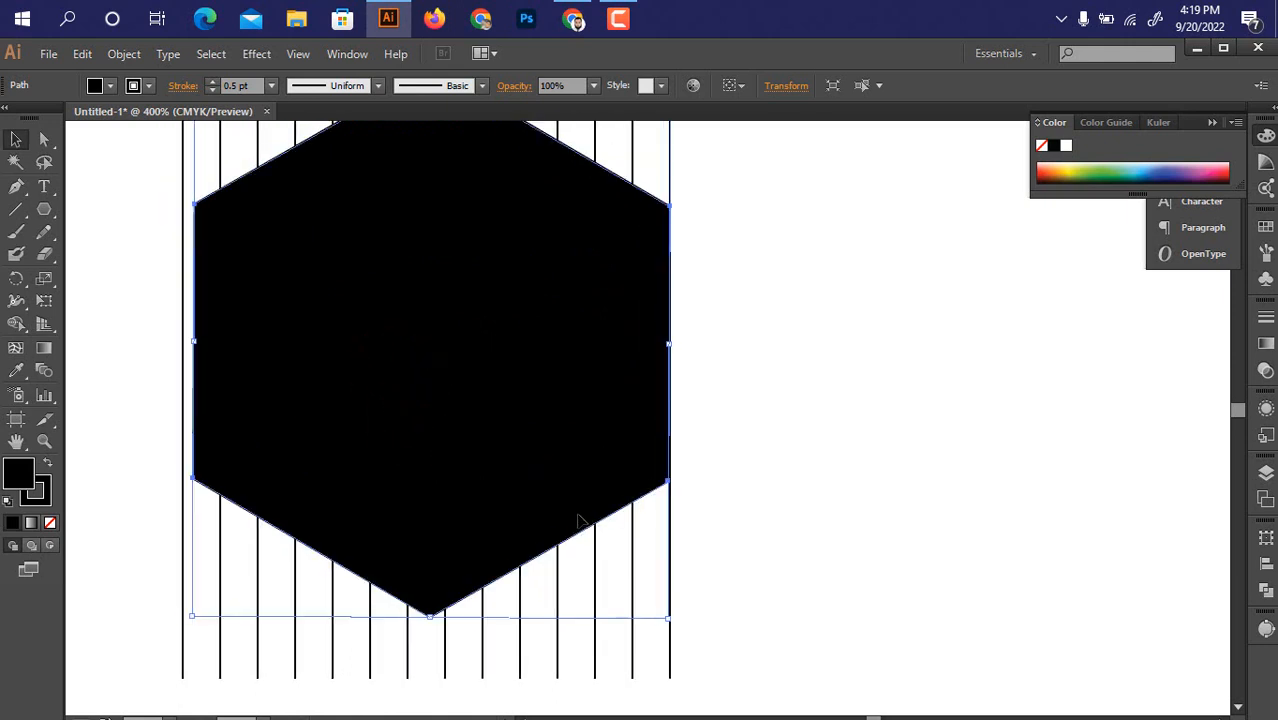
Resize and nudge the hexagon so its sides match the outermost vertical lines.
drag(672, 622, 674, 627)
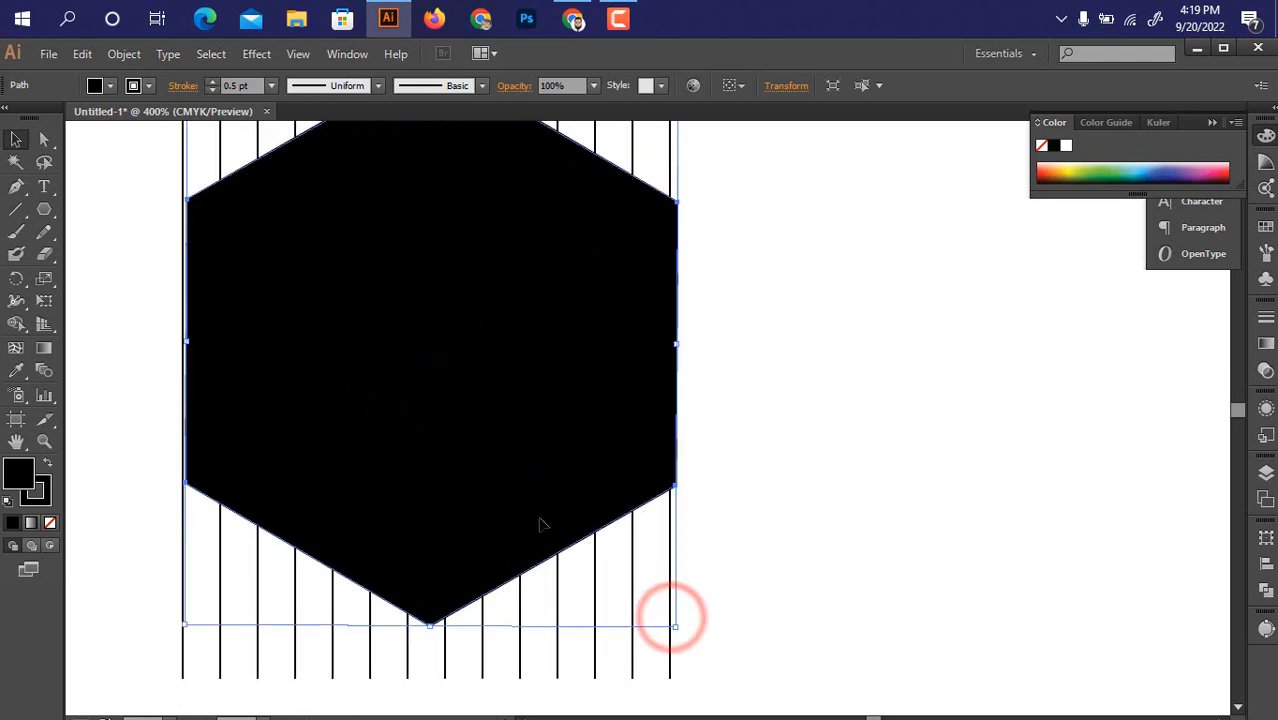
click(539, 516)
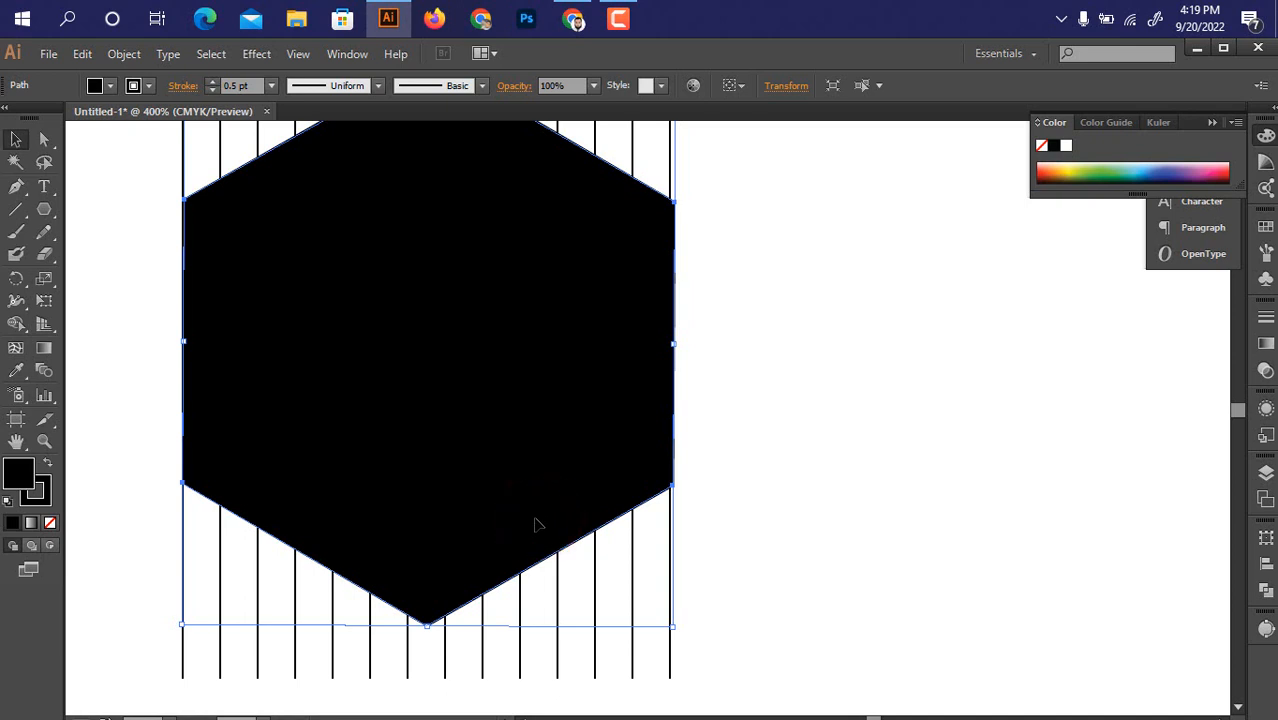
scroll(535, 519, down, 1)
drag(529, 462, 513, 458)
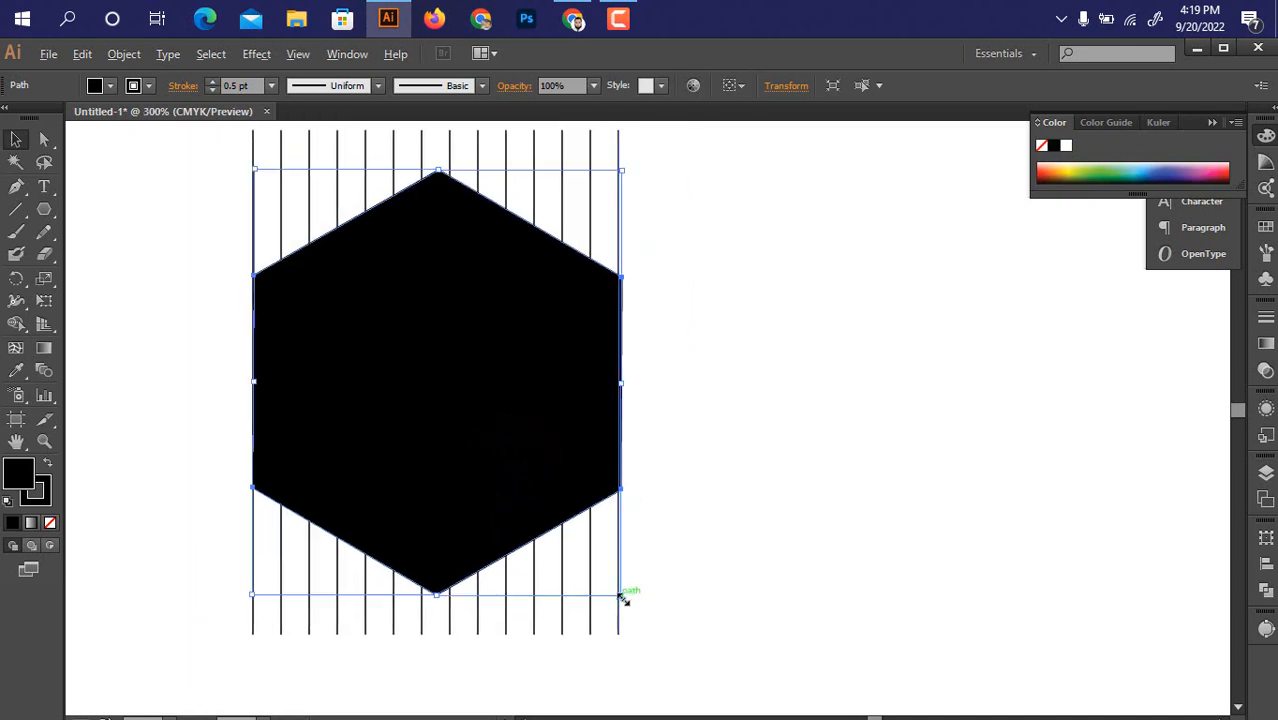
drag(621, 598, 622, 589)
click(696, 537)
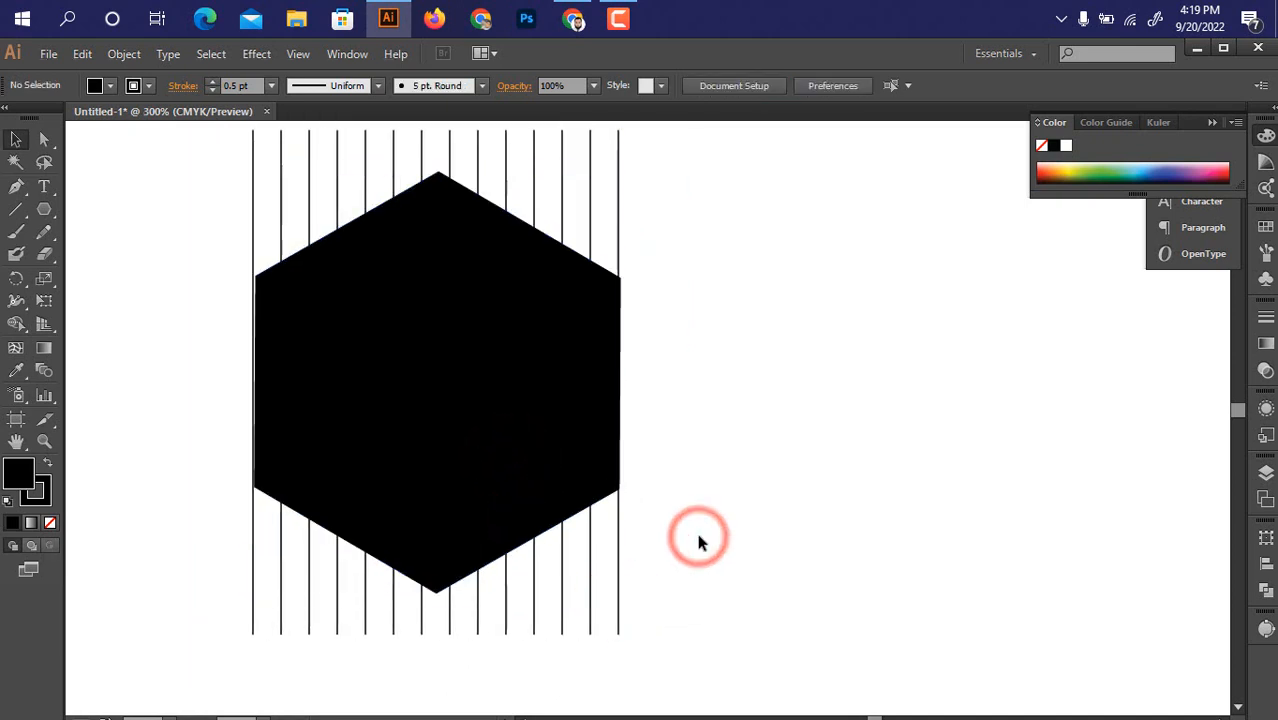
key(ctrl+minus)
drag(317, 245, 723, 673)
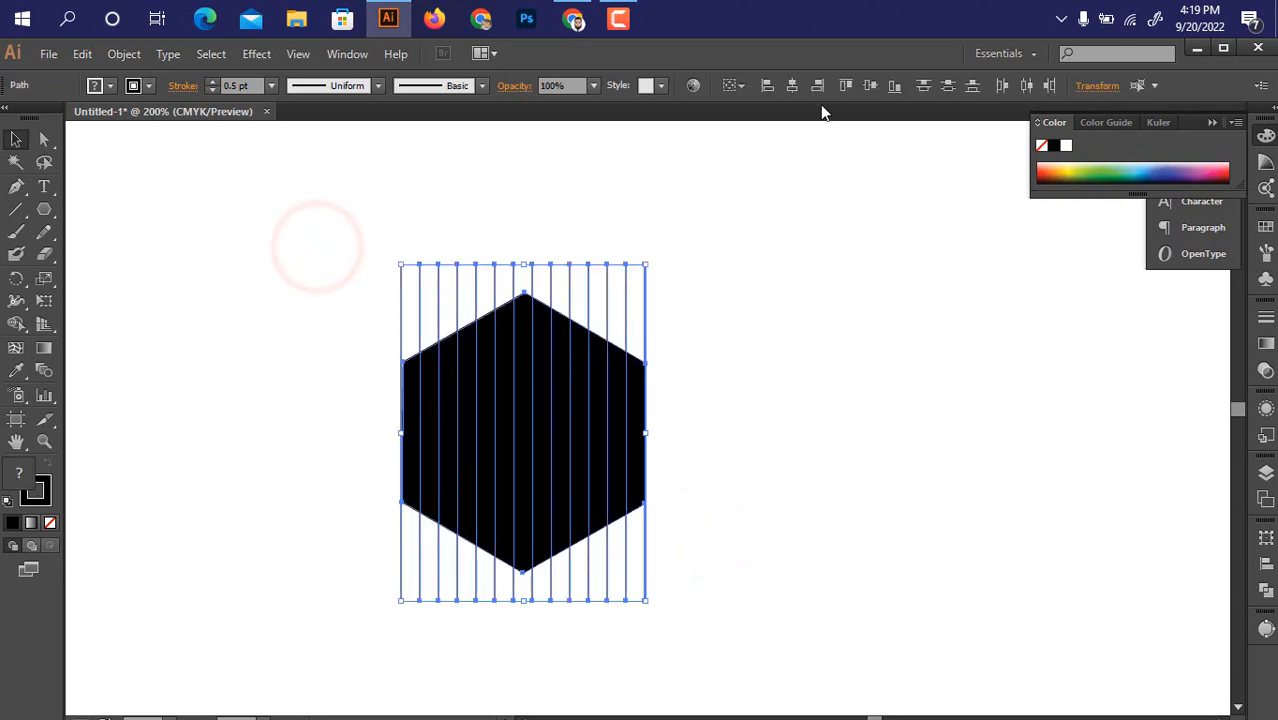
click(830, 293)
drag(371, 591, 652, 615)
click(867, 413)
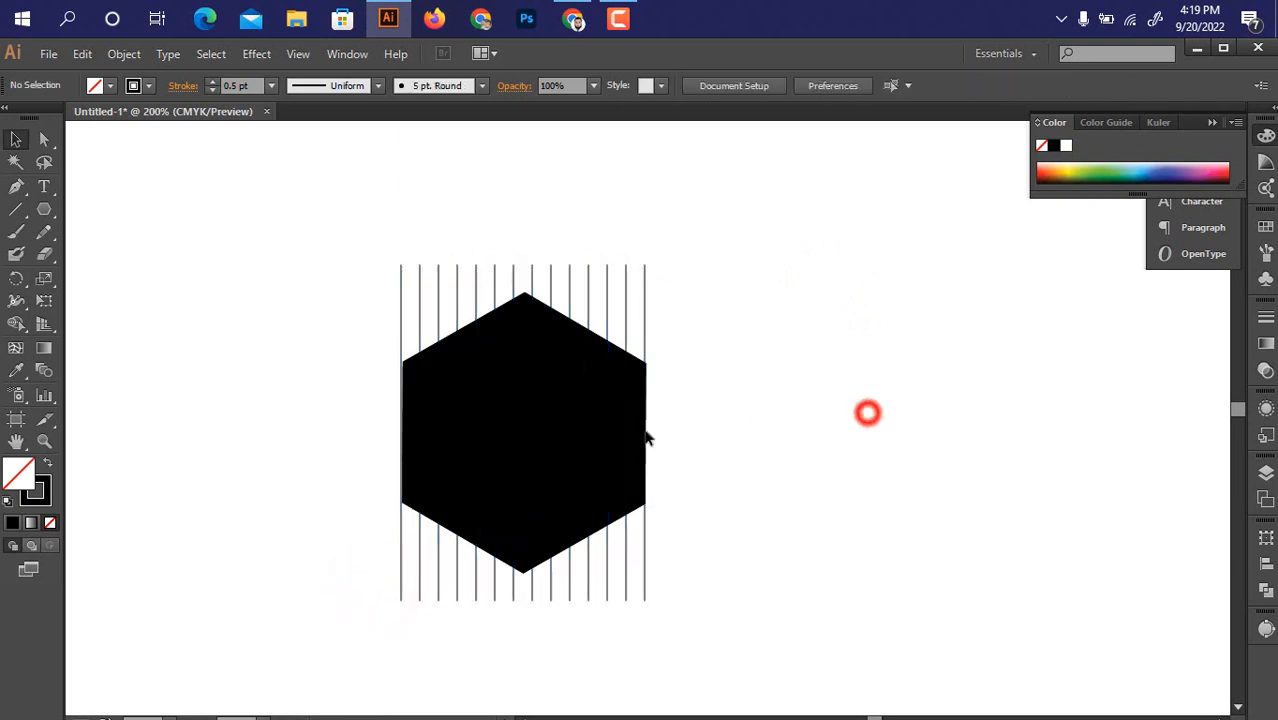
Remove the hexagon's fill, leaving only its outline over the vertical lines.
click(633, 434)
click(50, 522)
click(332, 514)
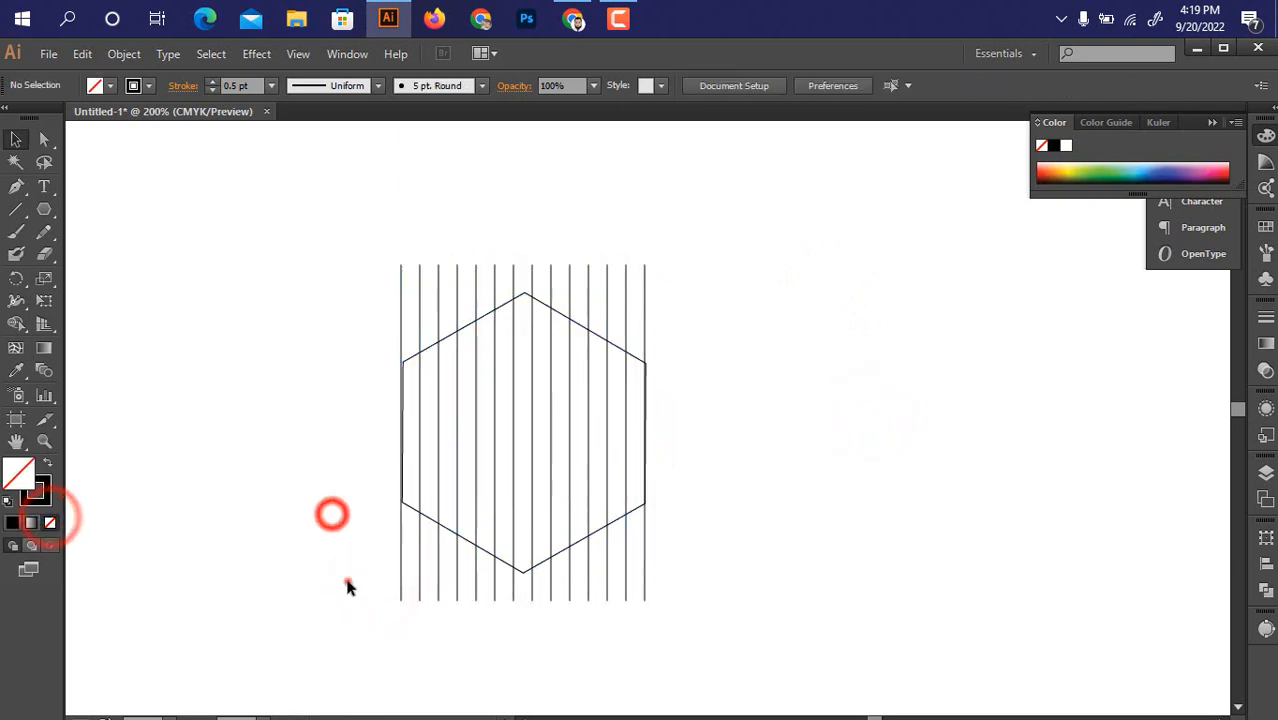
Create a reflected copy of all the vertical lines at an axis angle of 45°.
drag(348, 587, 775, 642)
right_click(612, 583)
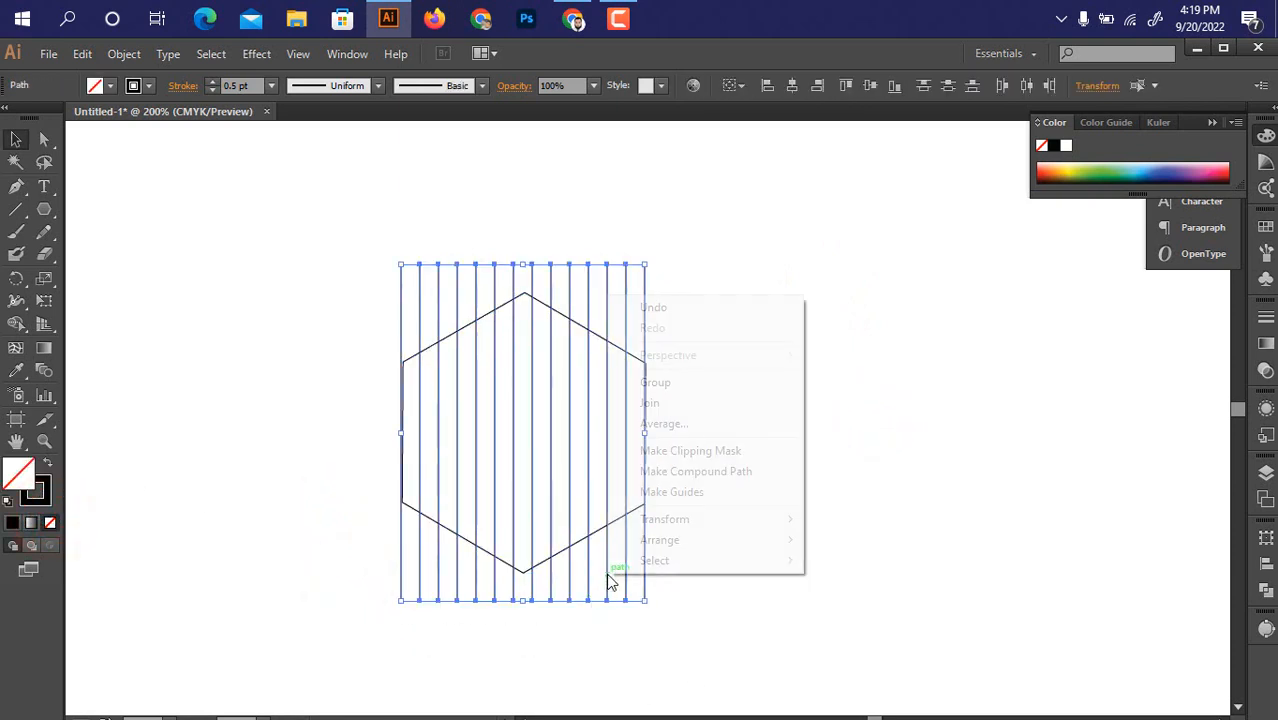
mouse_move(710, 522)
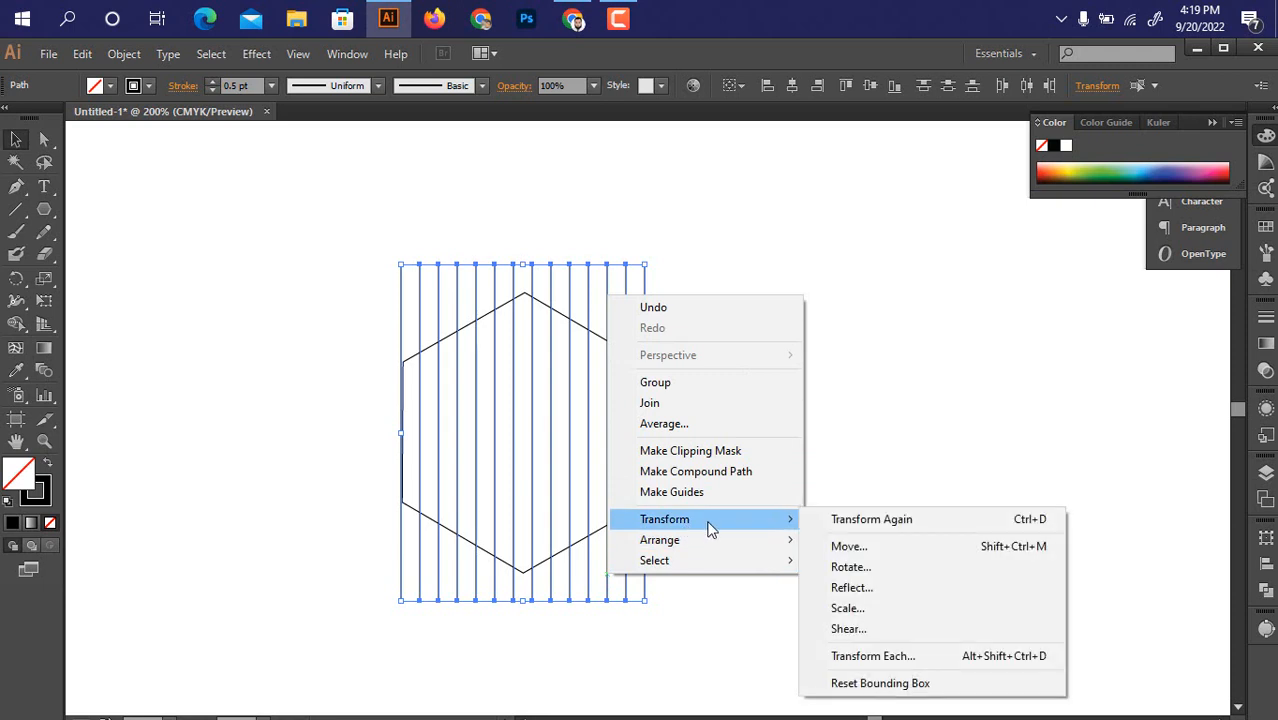
click(845, 588)
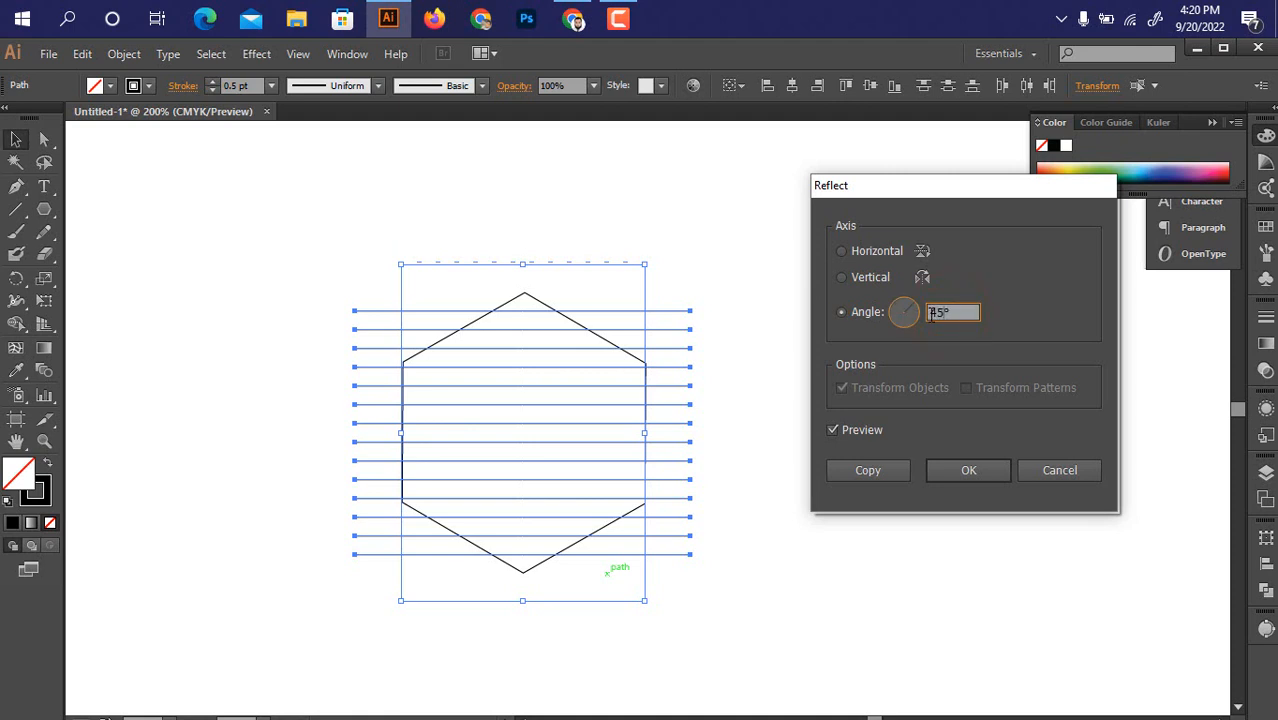
click(887, 472)
click(850, 511)
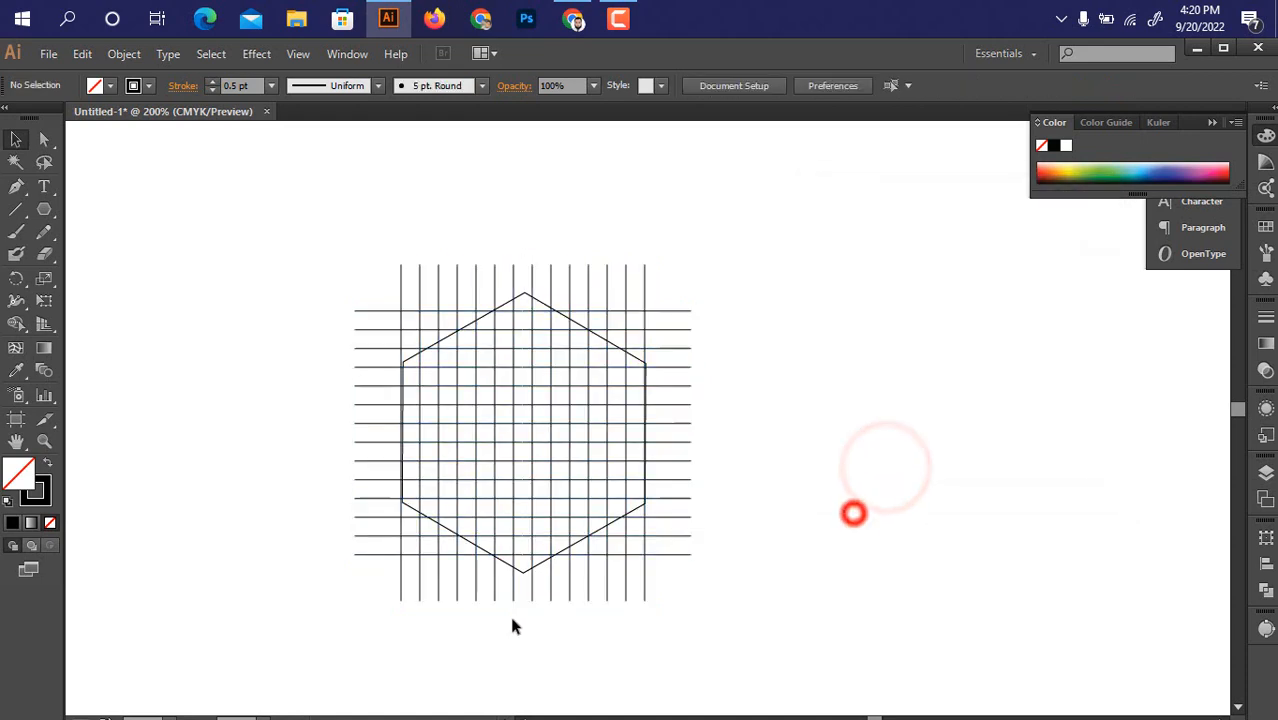
Create another reflected copy of the vertical lines with the axis angle set to 60°.
drag(380, 595, 734, 610)
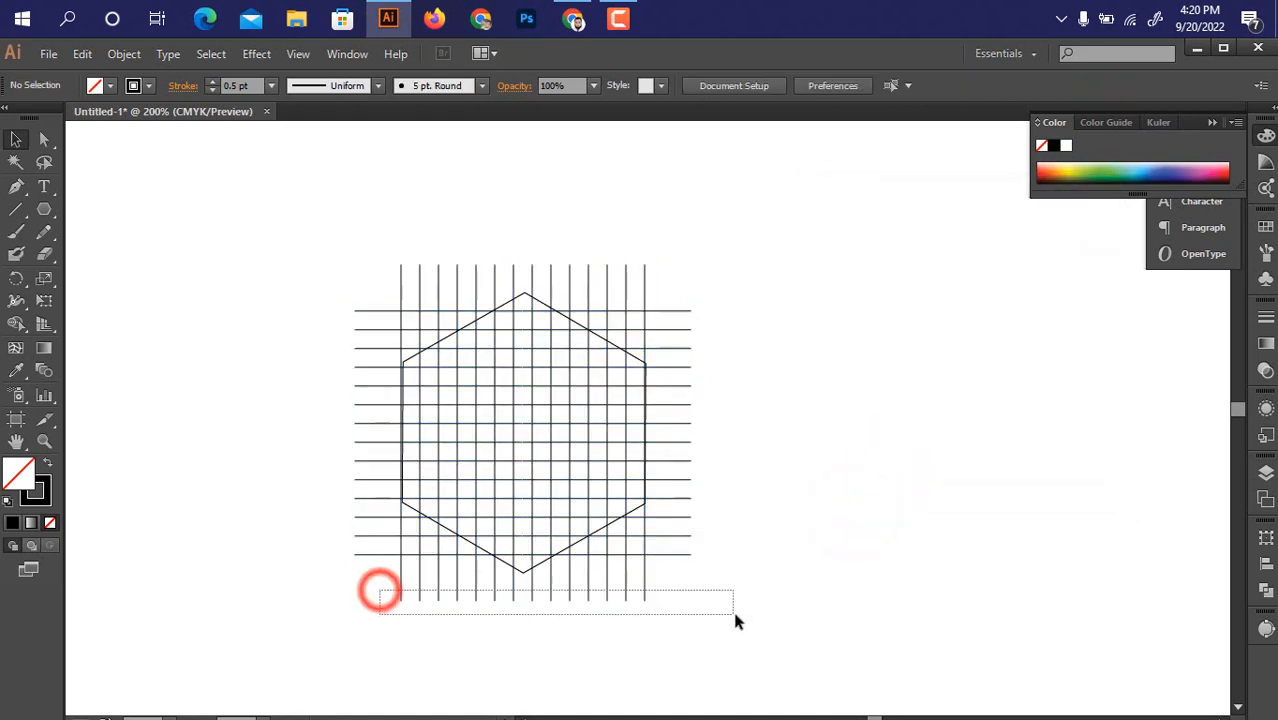
right_click(645, 592)
mouse_move(820, 527)
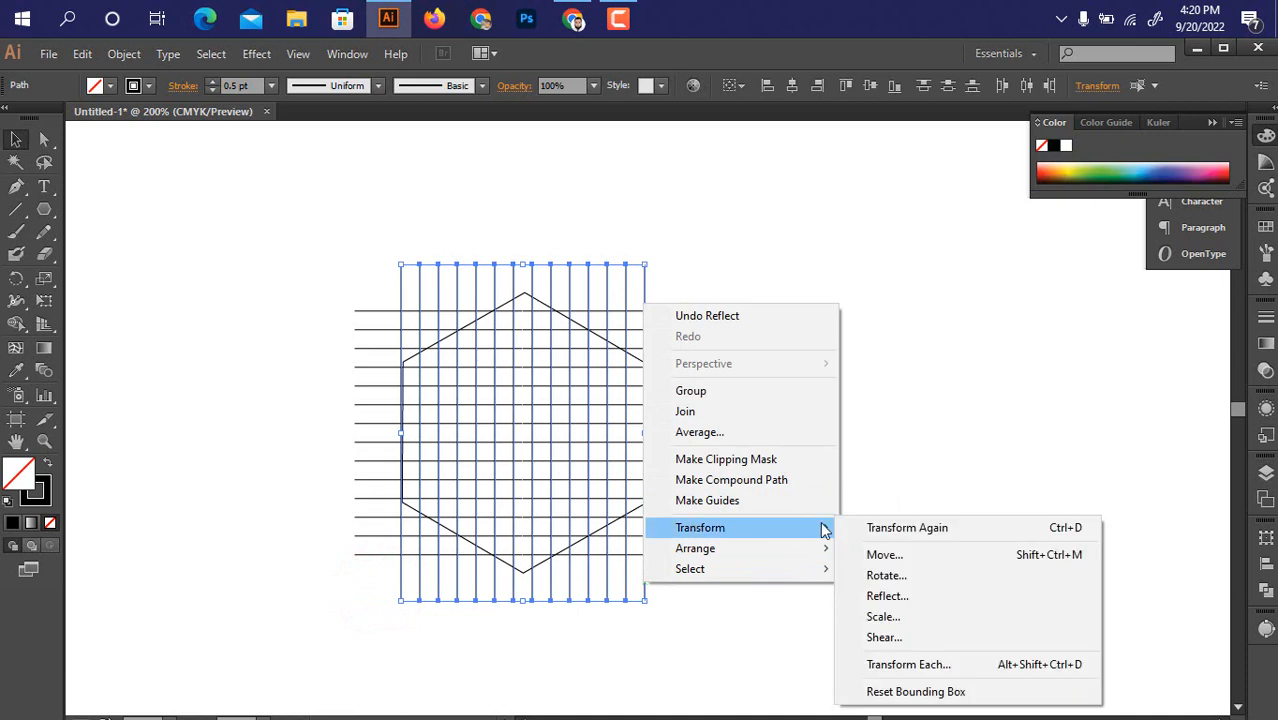
click(886, 596)
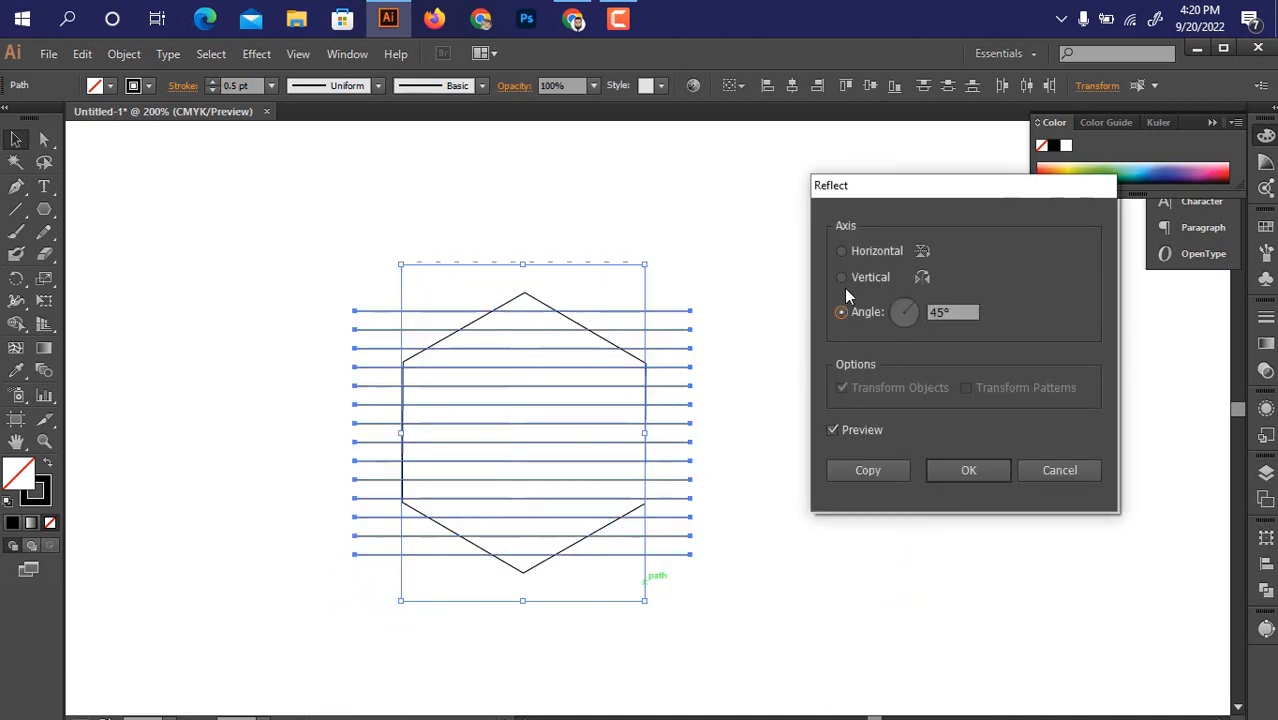
click(942, 314)
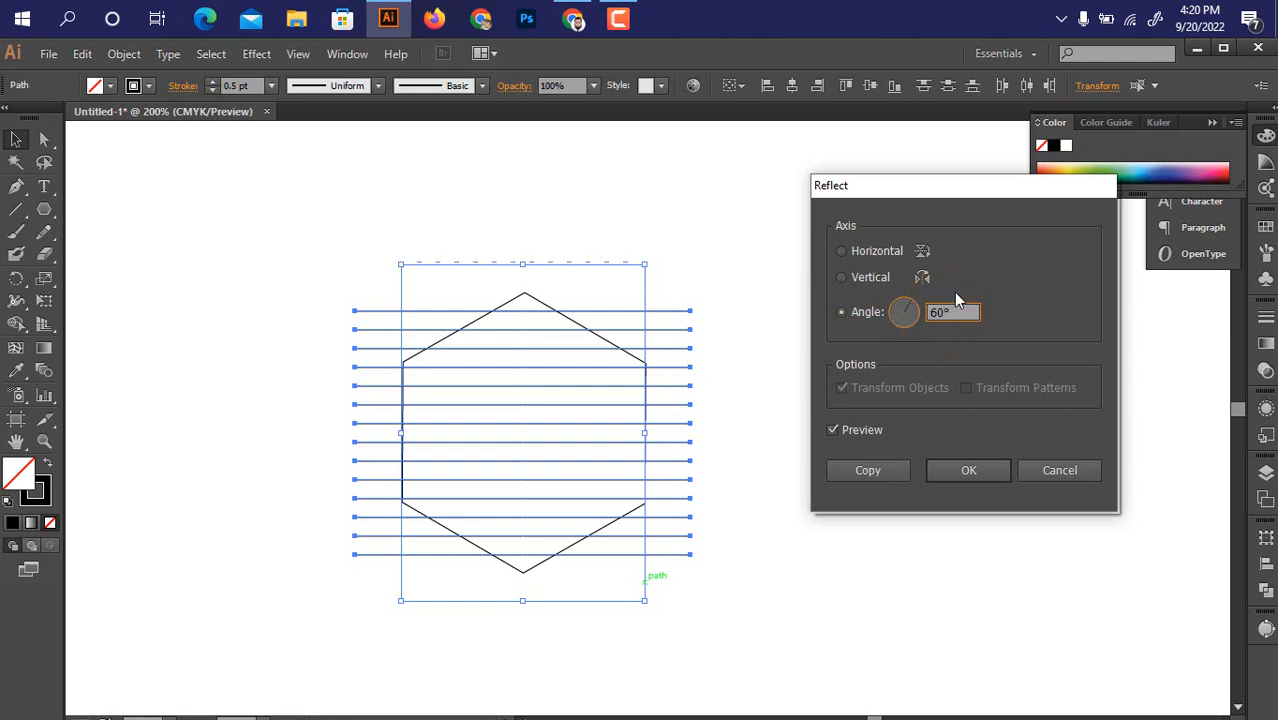
click(865, 472)
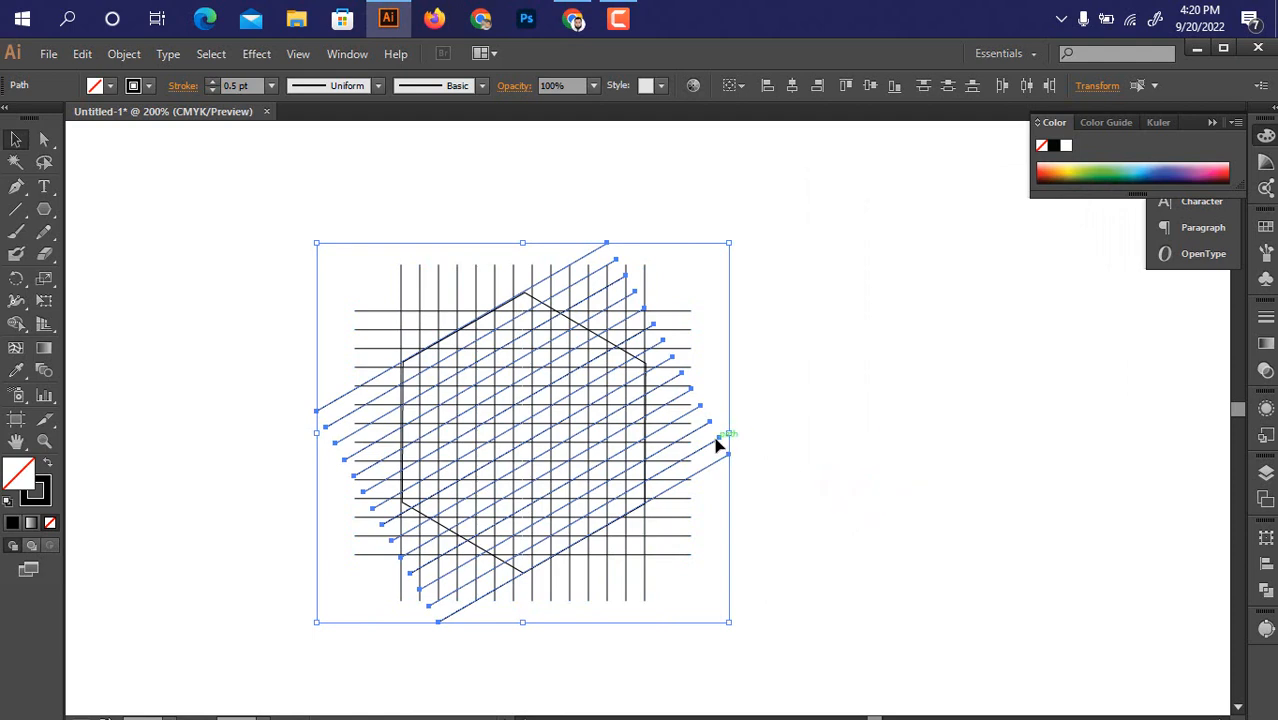
Create a copy of the slanted lines reflected across the horizontal axis, then deselect everything.
right_click(719, 440)
mouse_move(815, 668)
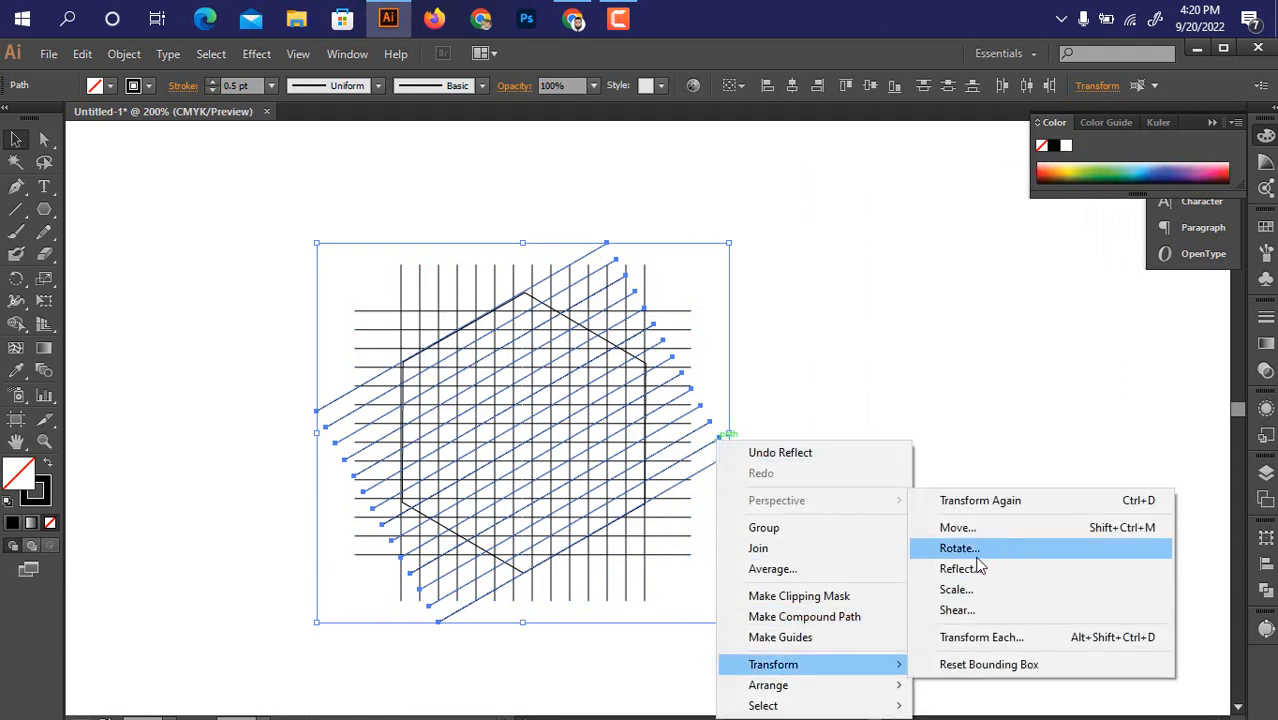
click(1015, 570)
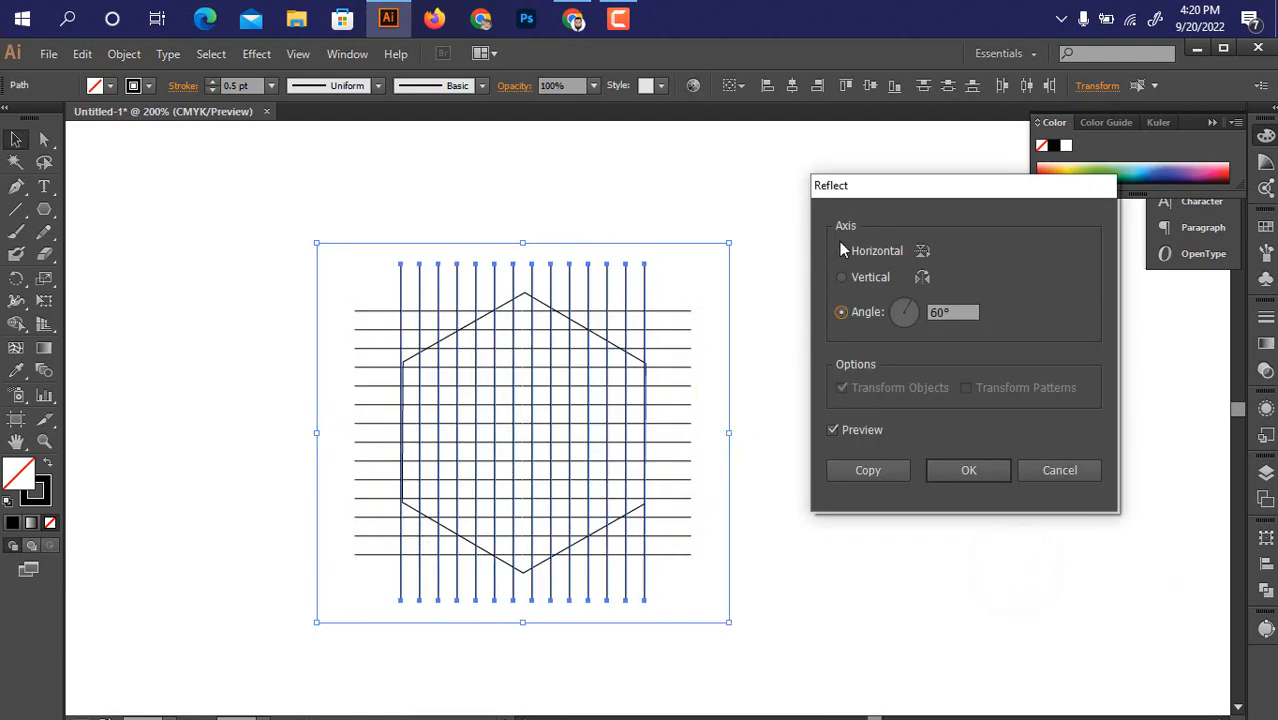
click(841, 251)
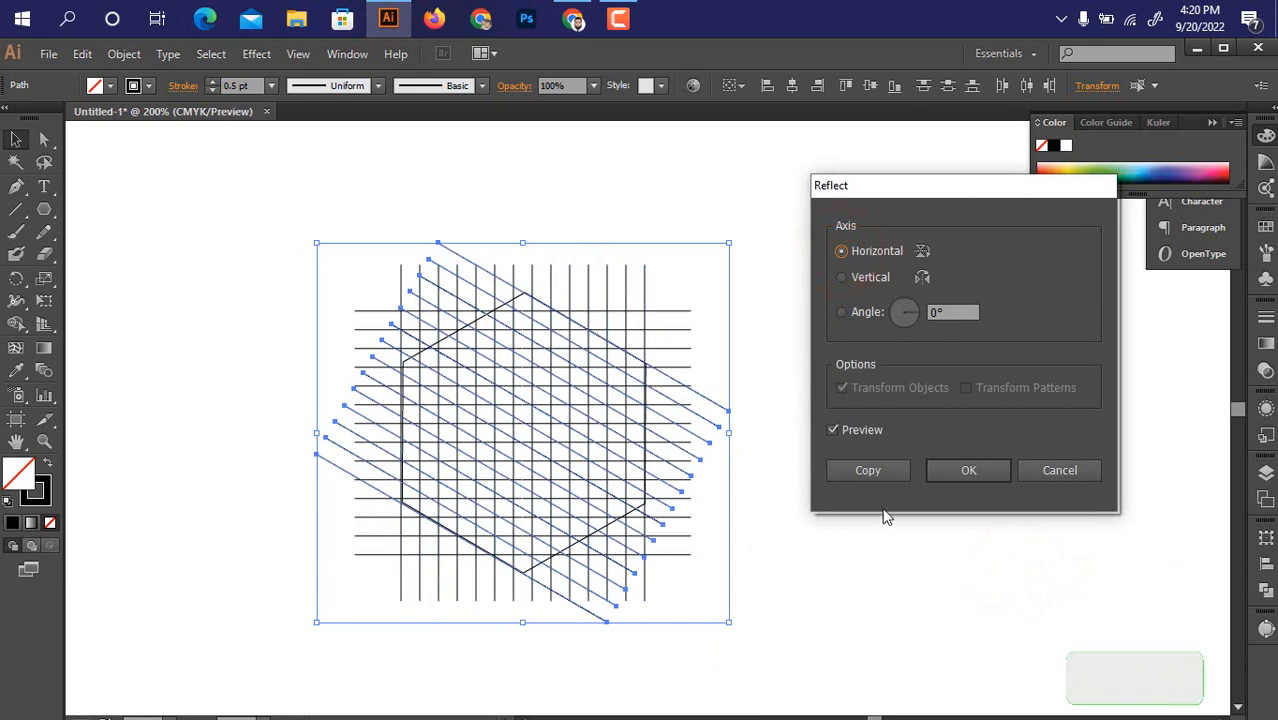
click(866, 472)
click(850, 472)
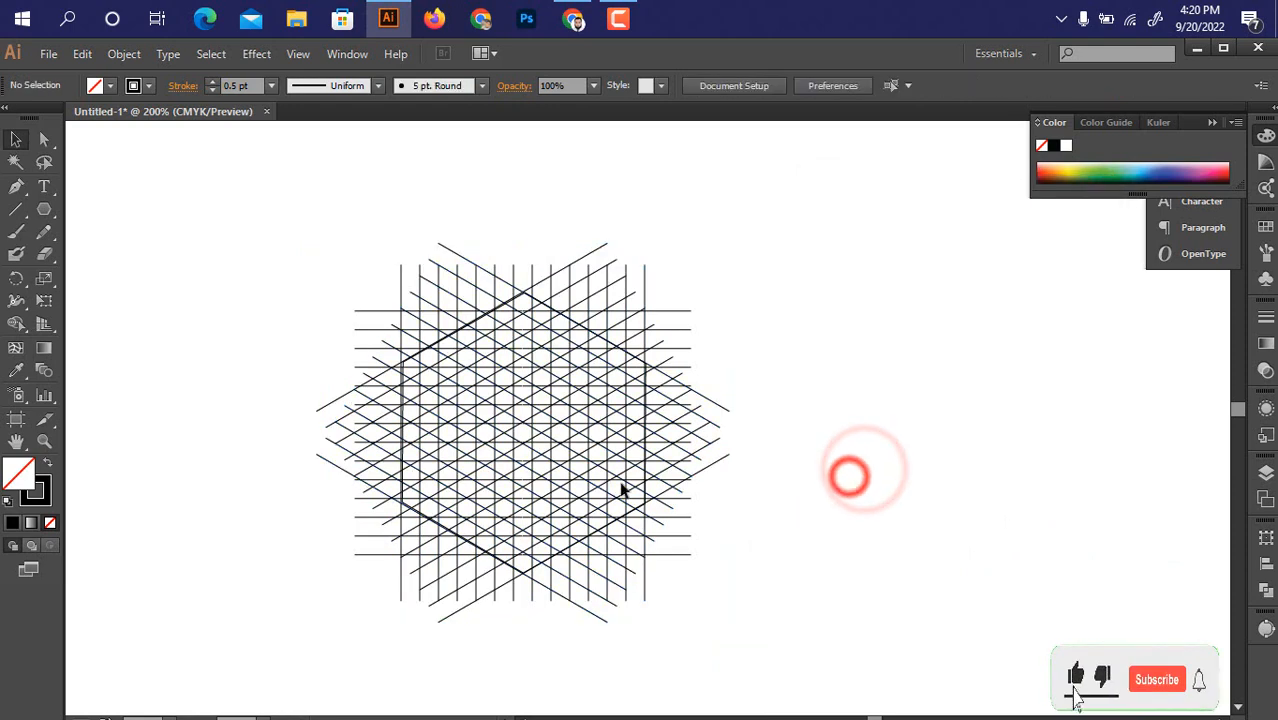
Delete the hexagon outline from the line grid.
drag(268, 234, 861, 573)
scroll(781, 547, up, 1)
click(934, 392)
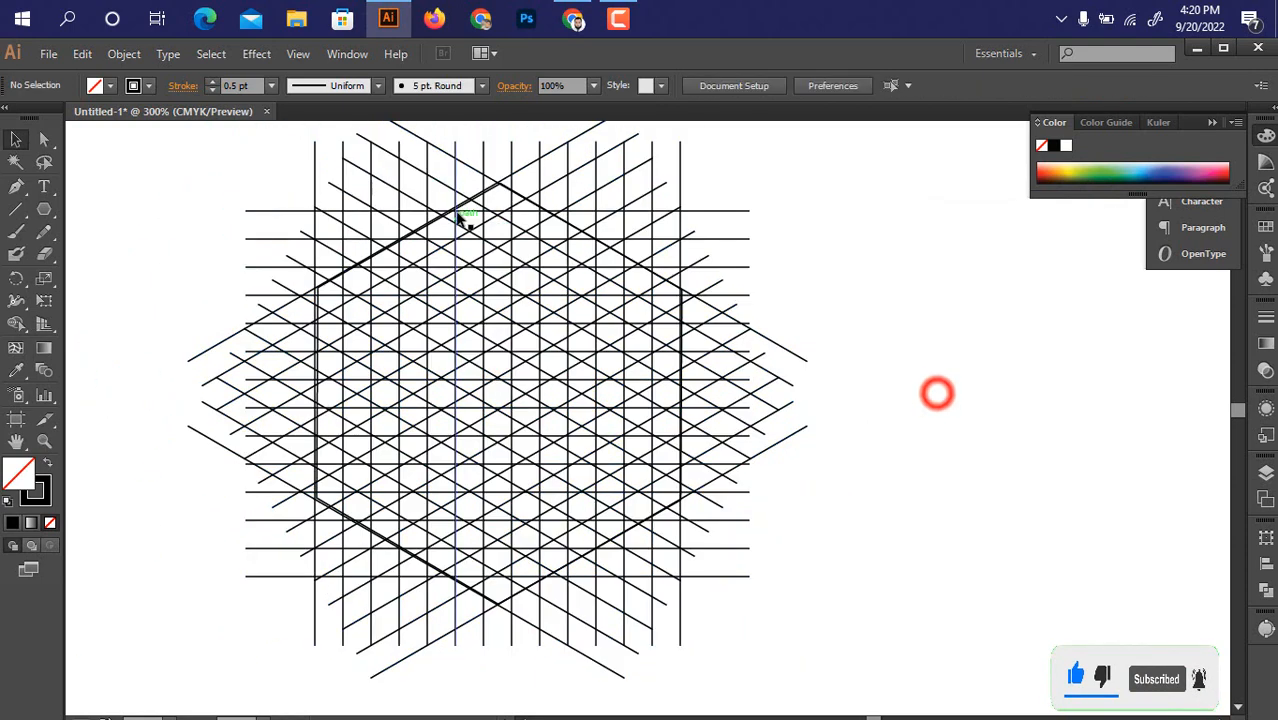
click(496, 189)
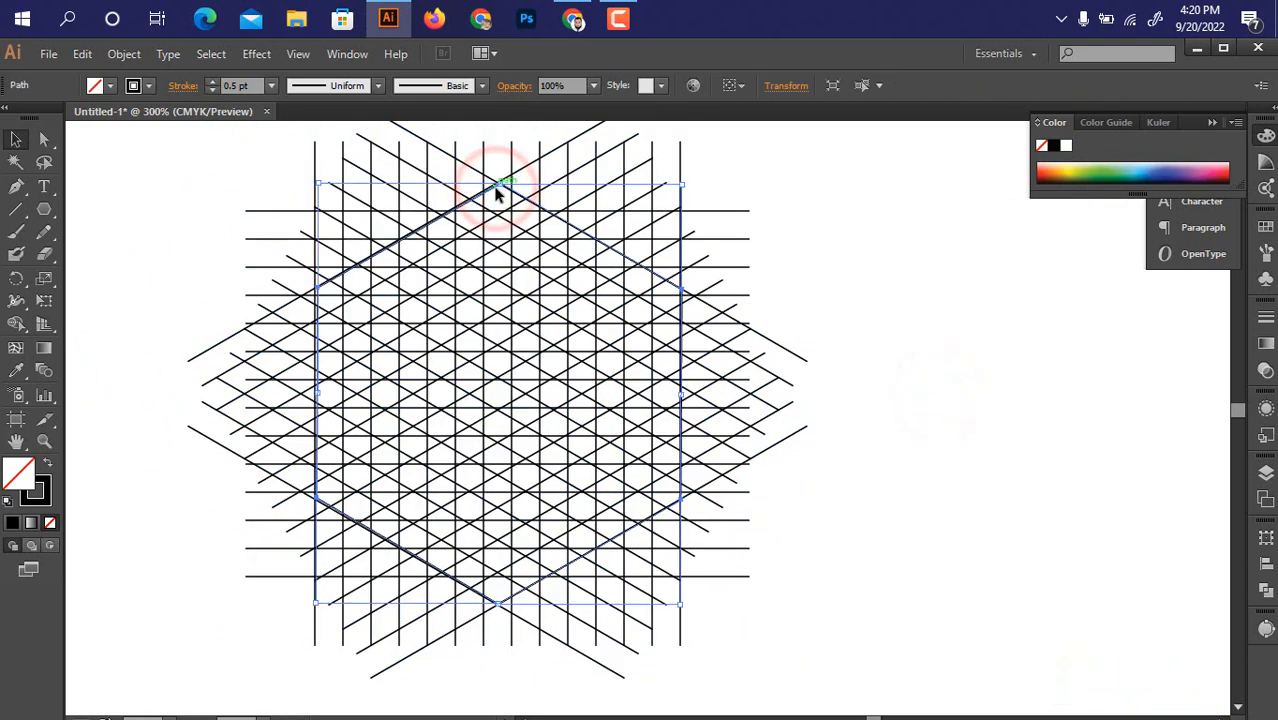
key(Delete)
ctrl+alt+click(597, 395)
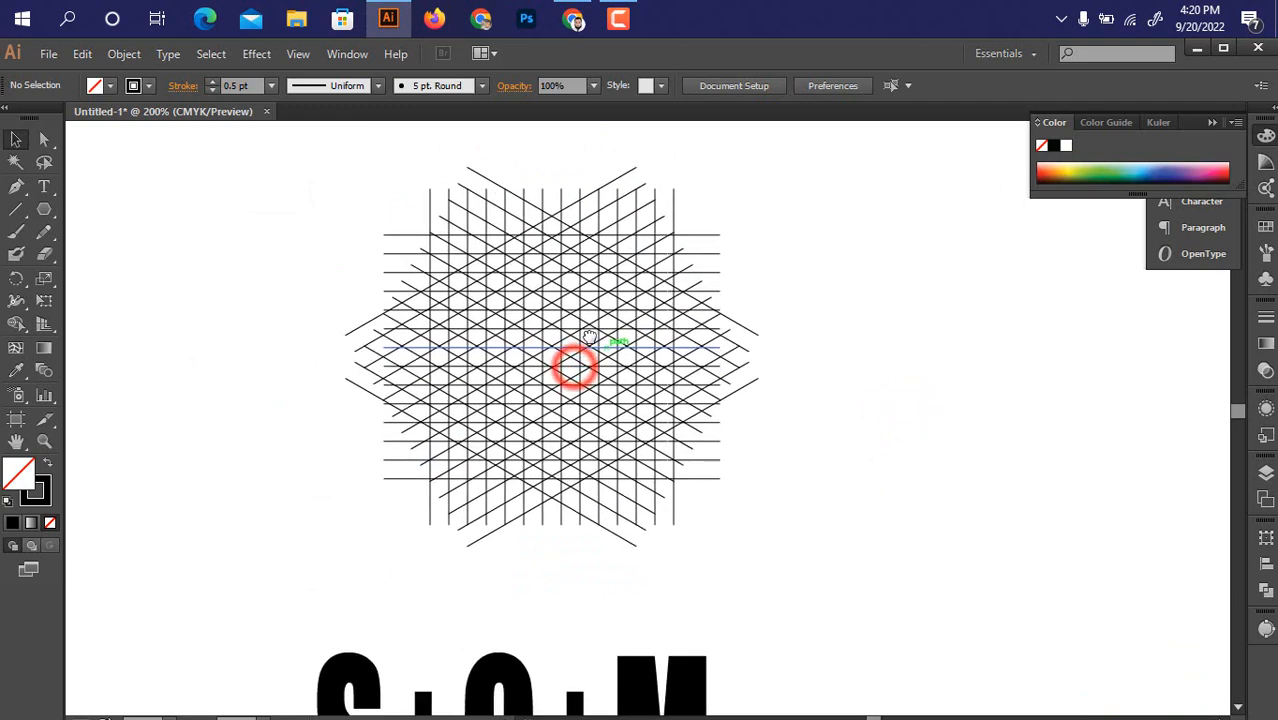
Select the whole line grid for the Shape Builder and set it to no stroke with a black fill.
scroll(588, 394, down, 1)
drag(576, 442, 563, 397)
drag(431, 414, 416, 449)
scroll(434, 481, up, 1)
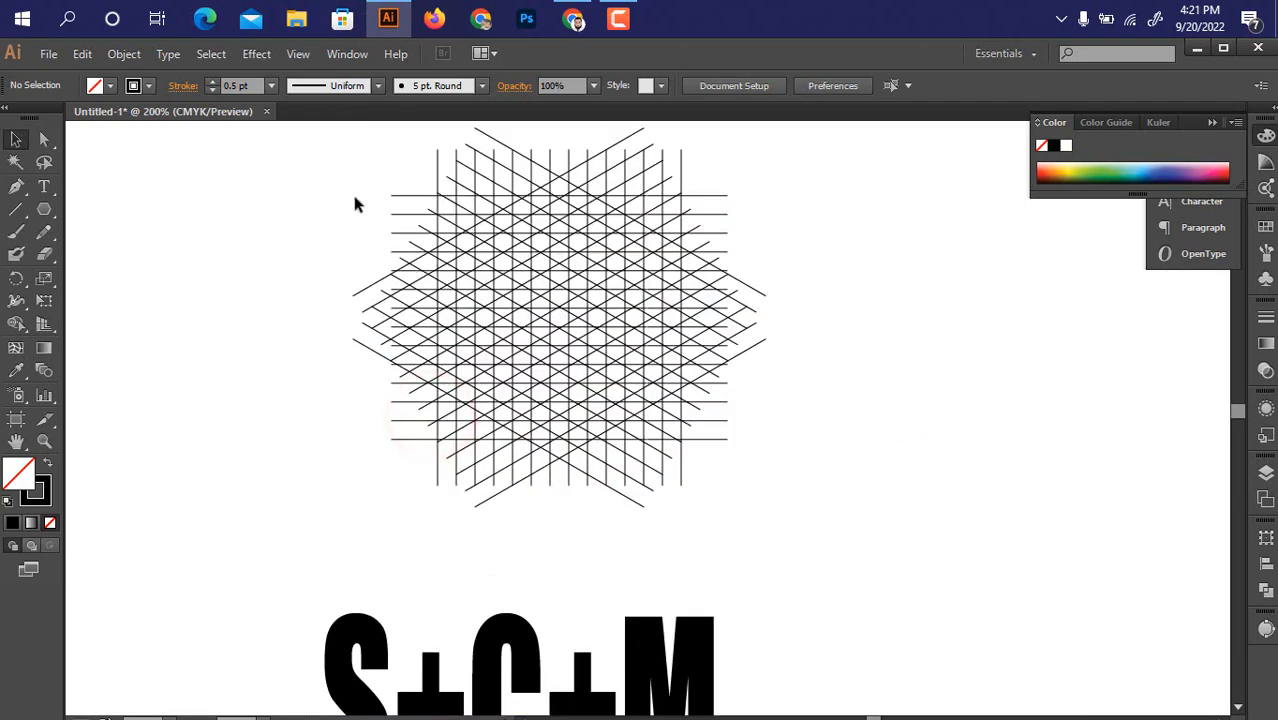
drag(423, 277, 390, 330)
drag(330, 180, 757, 555)
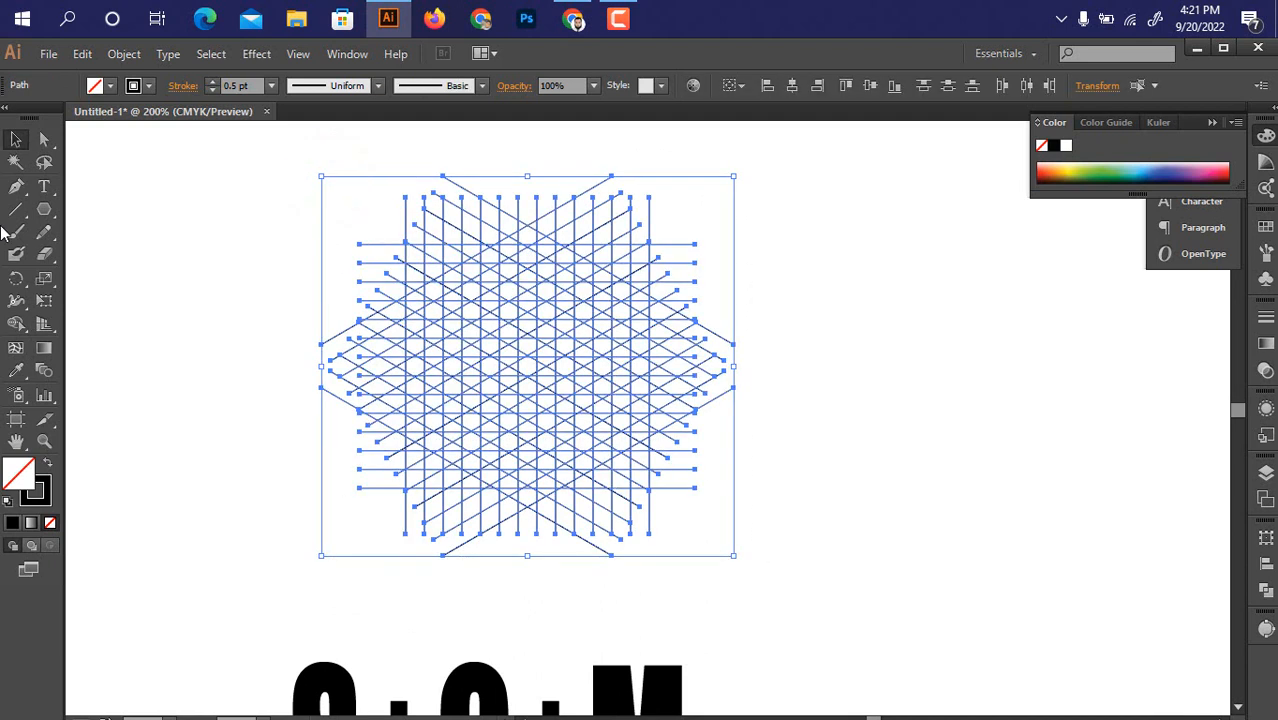
drag(13, 327, 148, 323)
click(148, 85)
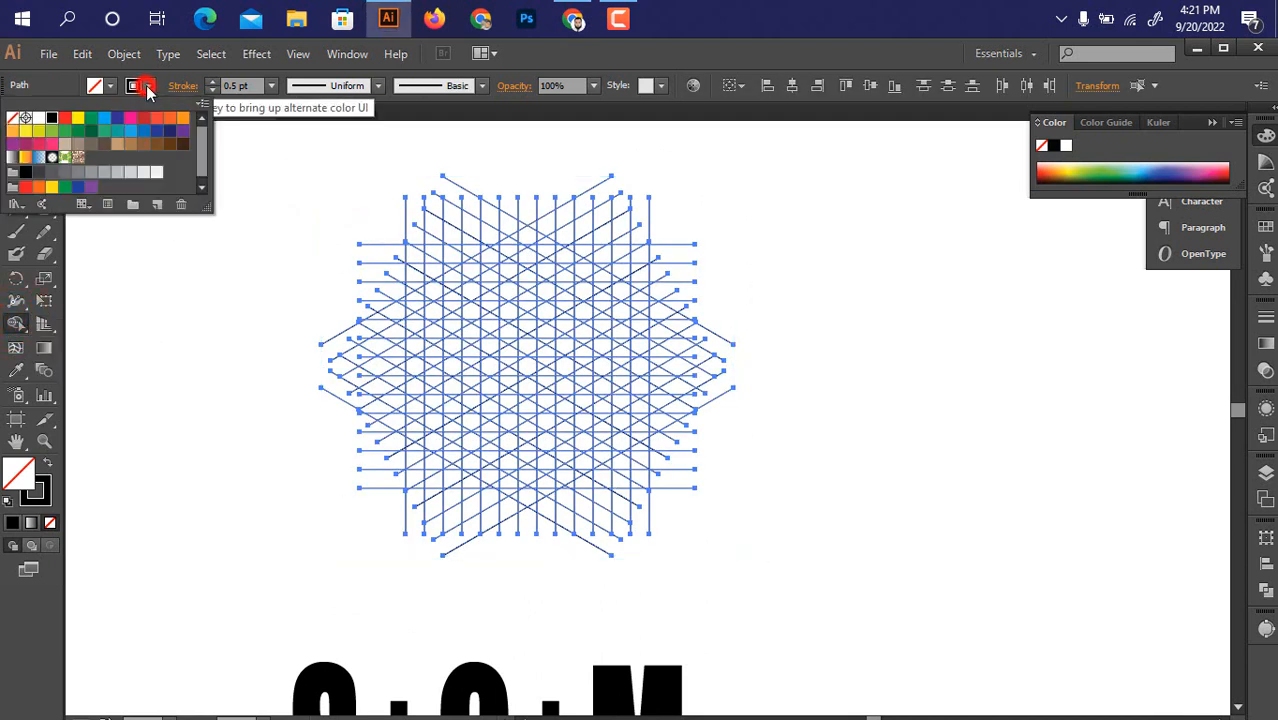
click(12, 119)
click(110, 87)
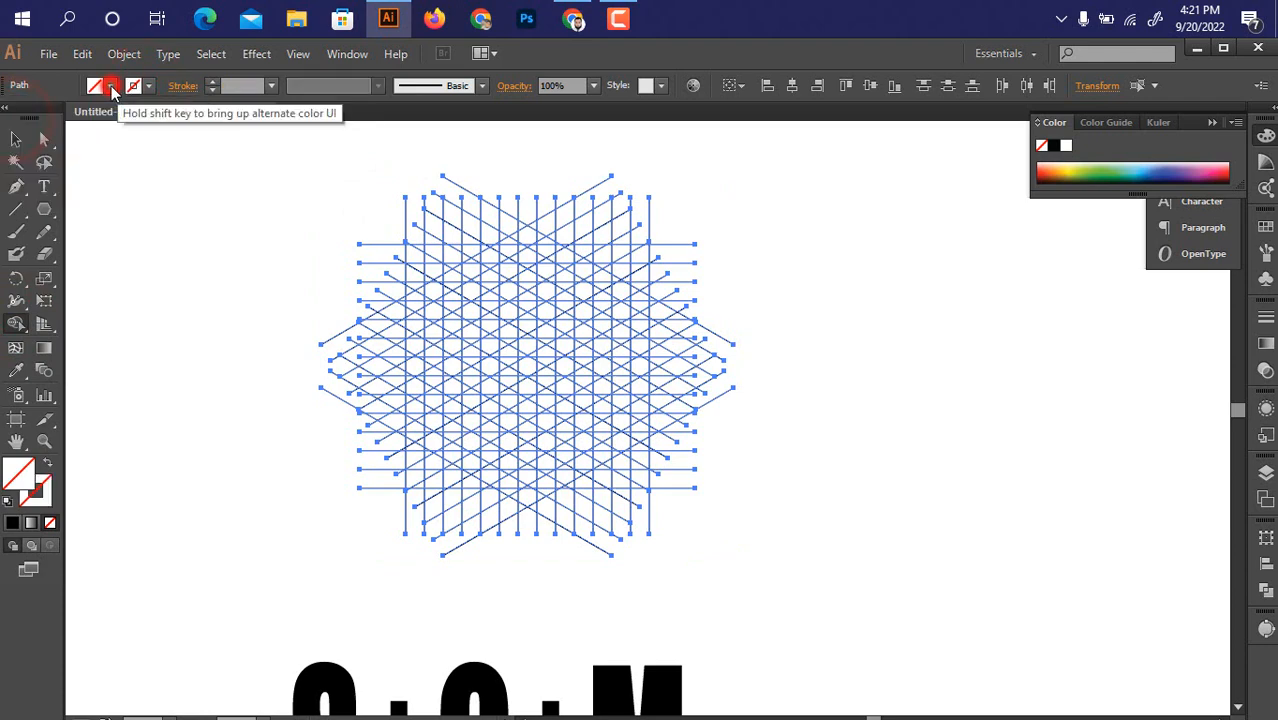
click(109, 87)
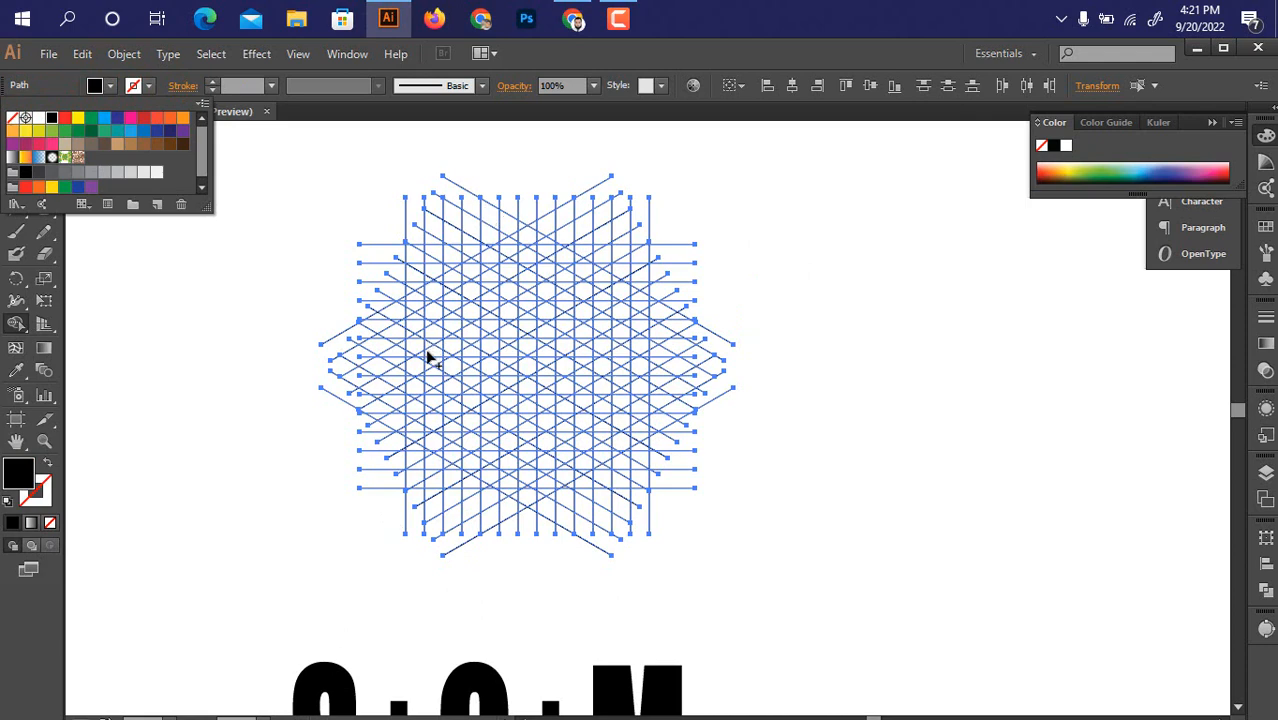
click(685, 48)
Merge grid cells with the Shape Builder into a rough black letter S at the grid's left side.
scroll(491, 384, up, 1)
drag(453, 380, 459, 360)
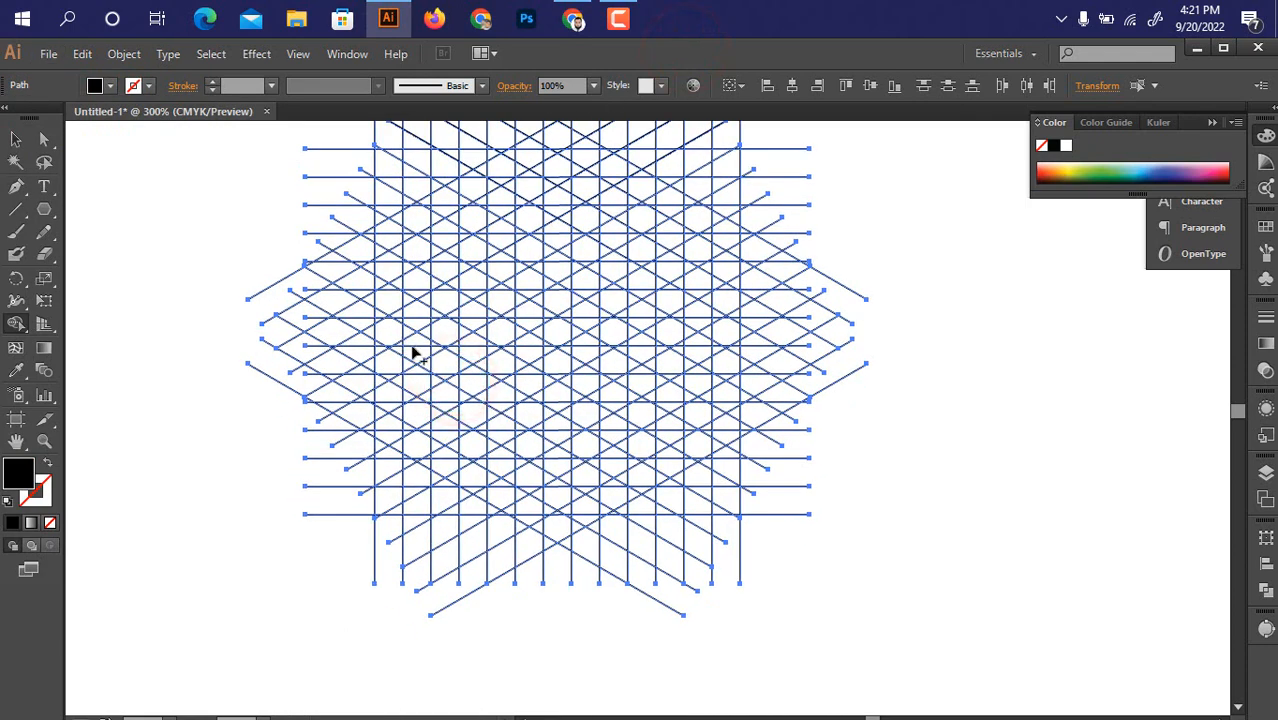
mouse_move(443, 333)
mouse_down()
mouse_move(384, 329)
mouse_move(443, 330)
mouse_up()
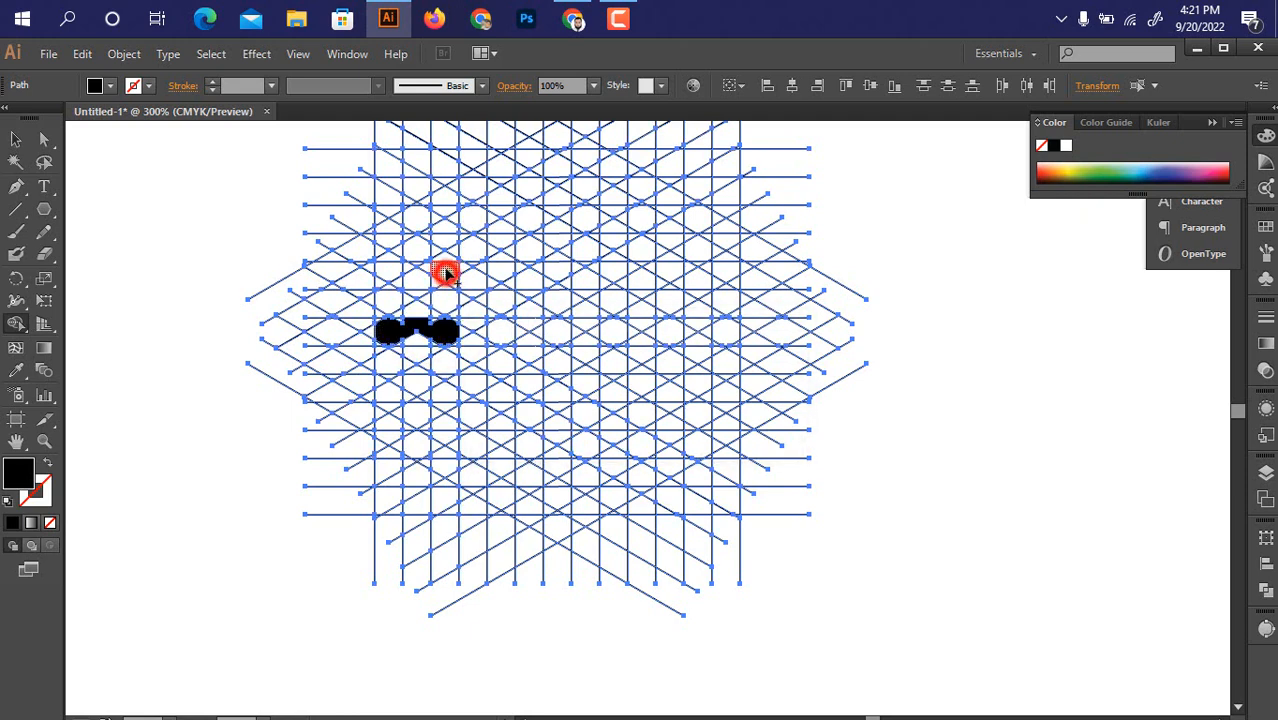
mouse_move(447, 273)
mouse_down()
mouse_move(452, 197)
mouse_move(391, 233)
mouse_move(389, 322)
mouse_move(449, 408)
mouse_move(437, 469)
mouse_up()
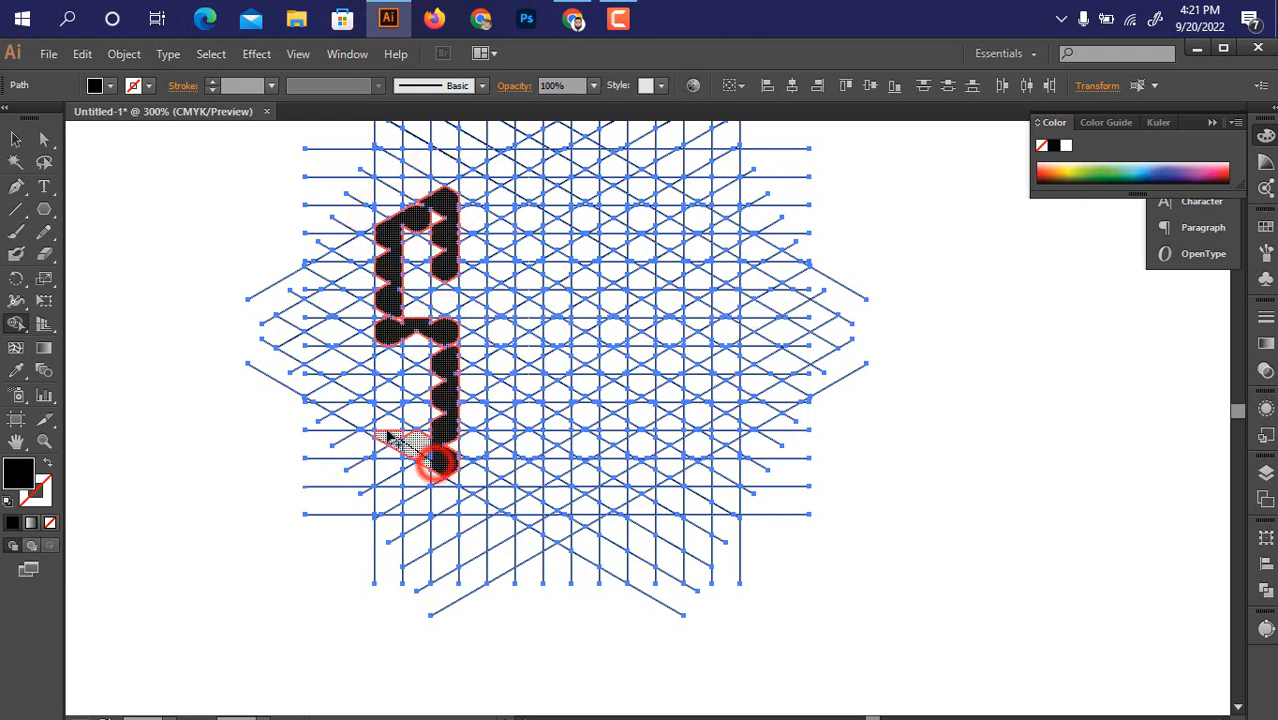
drag(387, 432, 389, 382)
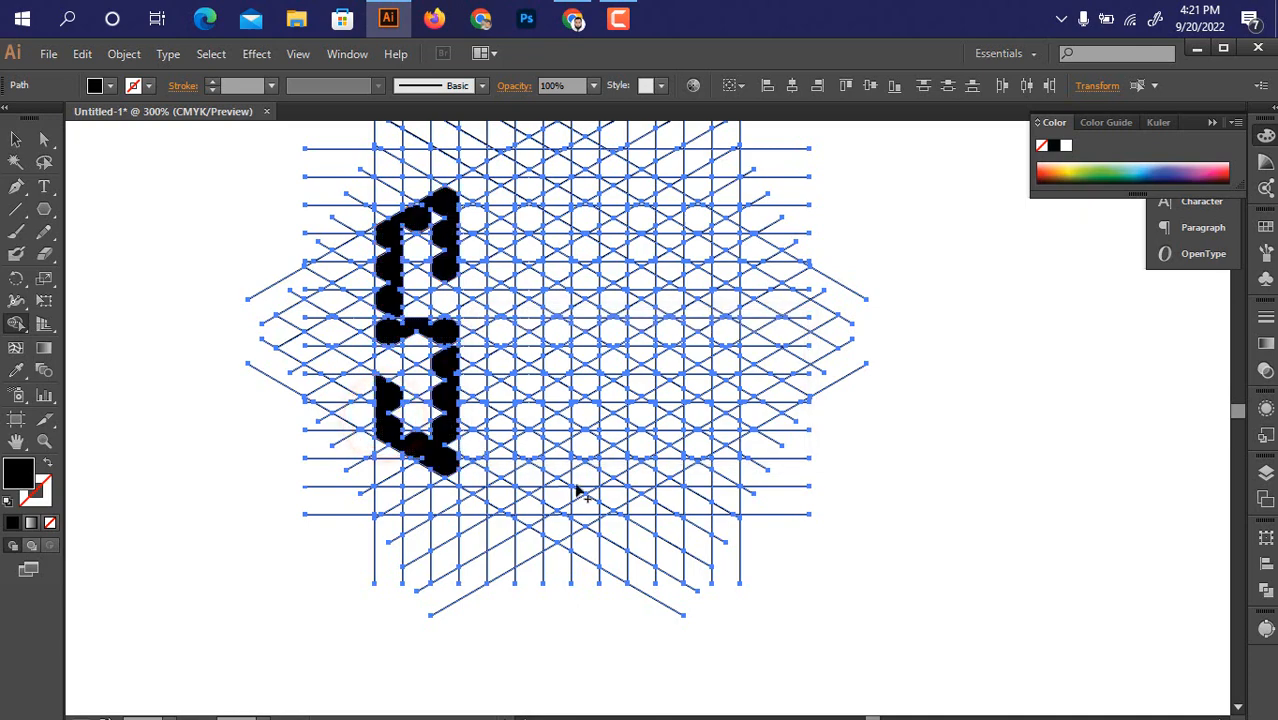
Merge grid cells beside the S into a rough letter C with slanted ends and an open gap in its right stem.
mouse_move(575, 506)
mouse_down()
mouse_move(518, 496)
mouse_move(513, 379)
mouse_move(483, 450)
mouse_up()
scroll(518, 482, down, 1)
scroll(460, 397, up, 1)
drag(469, 262, 468, 276)
drag(467, 157, 467, 447)
drag(507, 403, 508, 402)
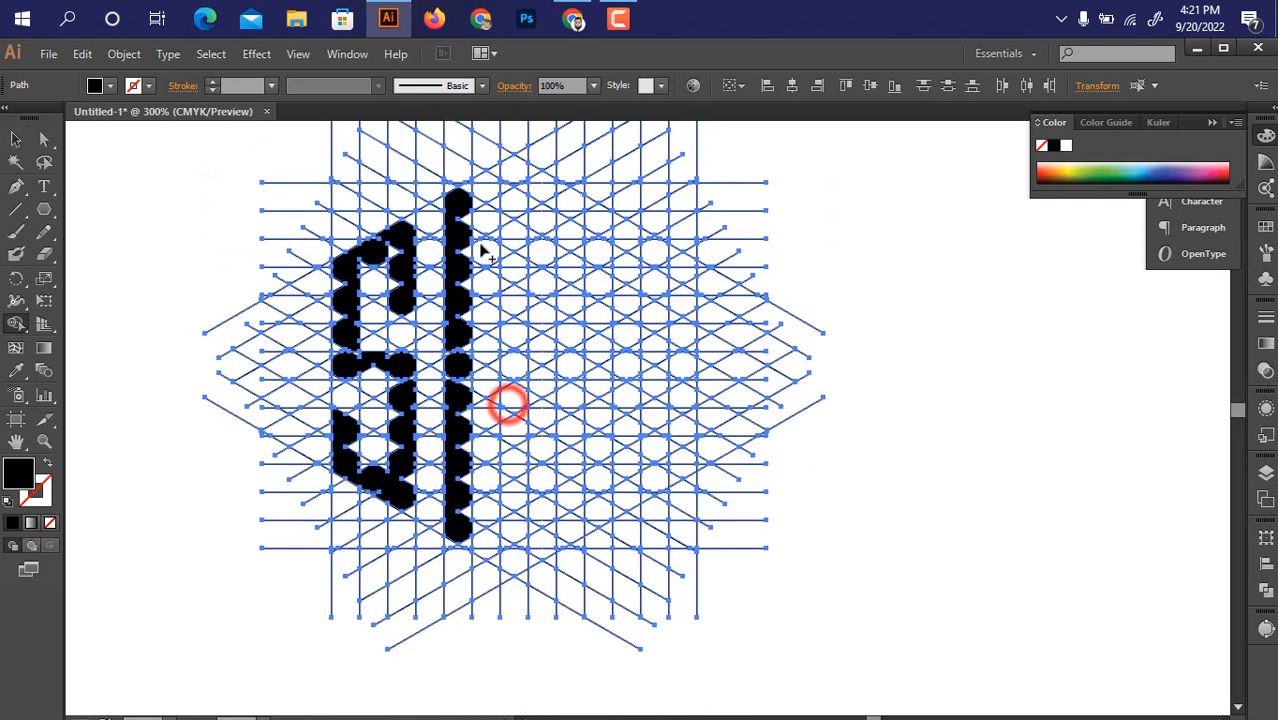
mouse_move(457, 200)
mouse_down()
mouse_move(519, 177)
mouse_move(513, 205)
mouse_up()
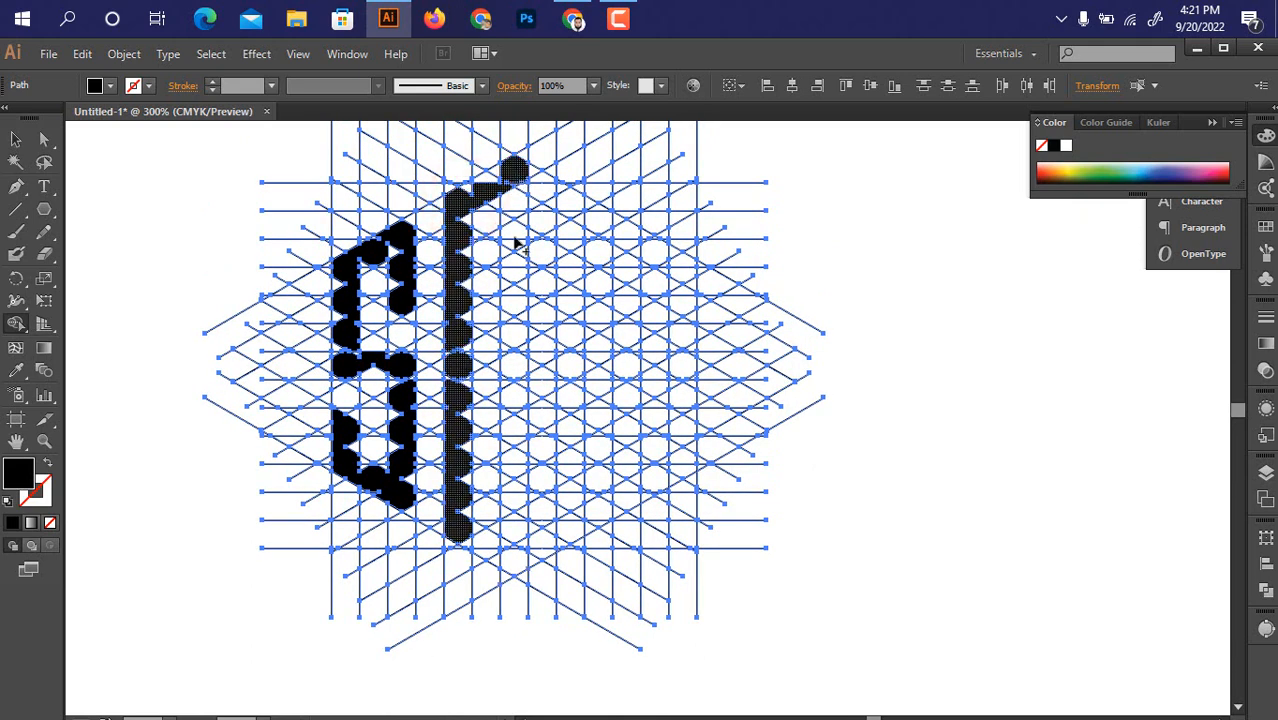
mouse_move(462, 536)
mouse_down()
mouse_move(528, 575)
mouse_move(517, 563)
mouse_move(525, 385)
mouse_up()
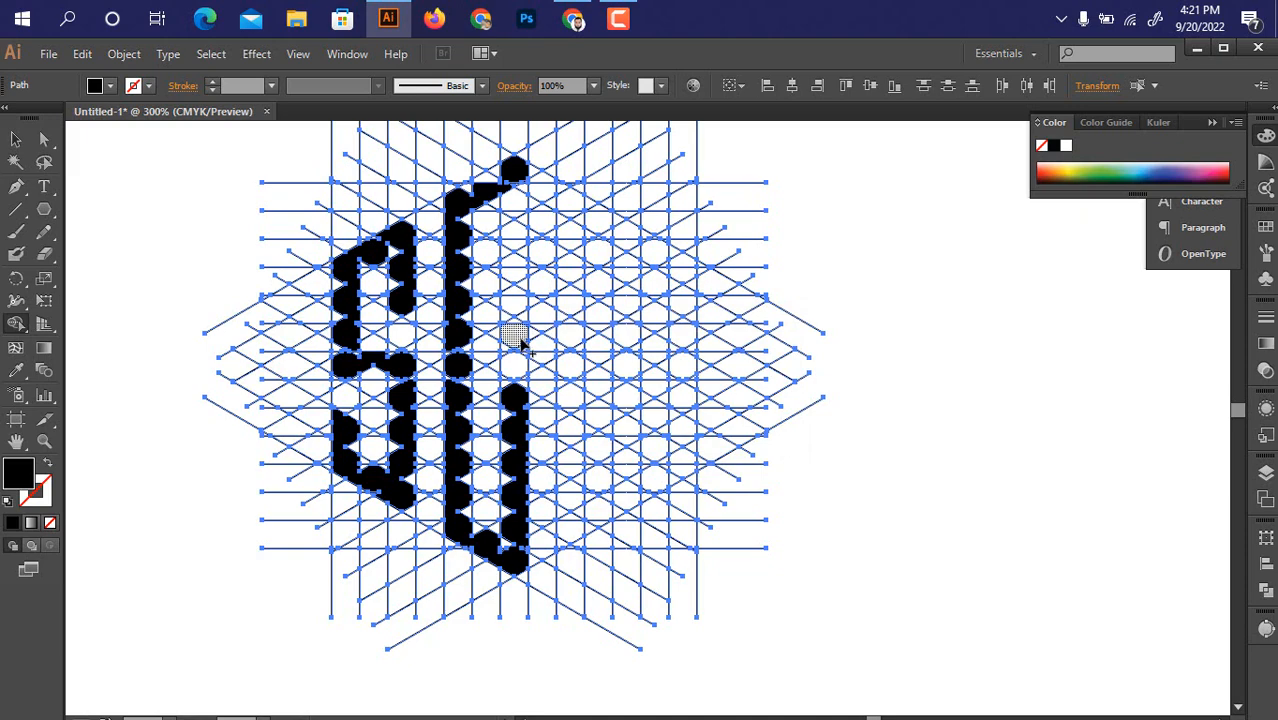
drag(520, 335, 514, 186)
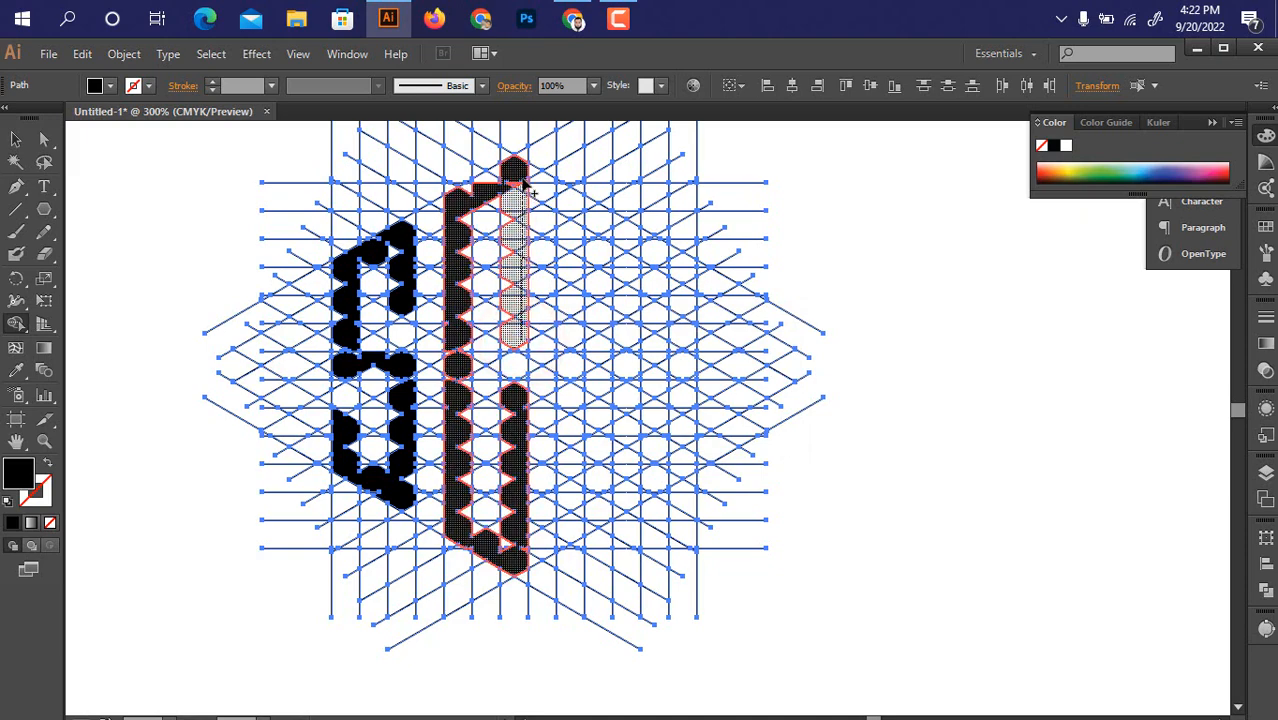
click(519, 300)
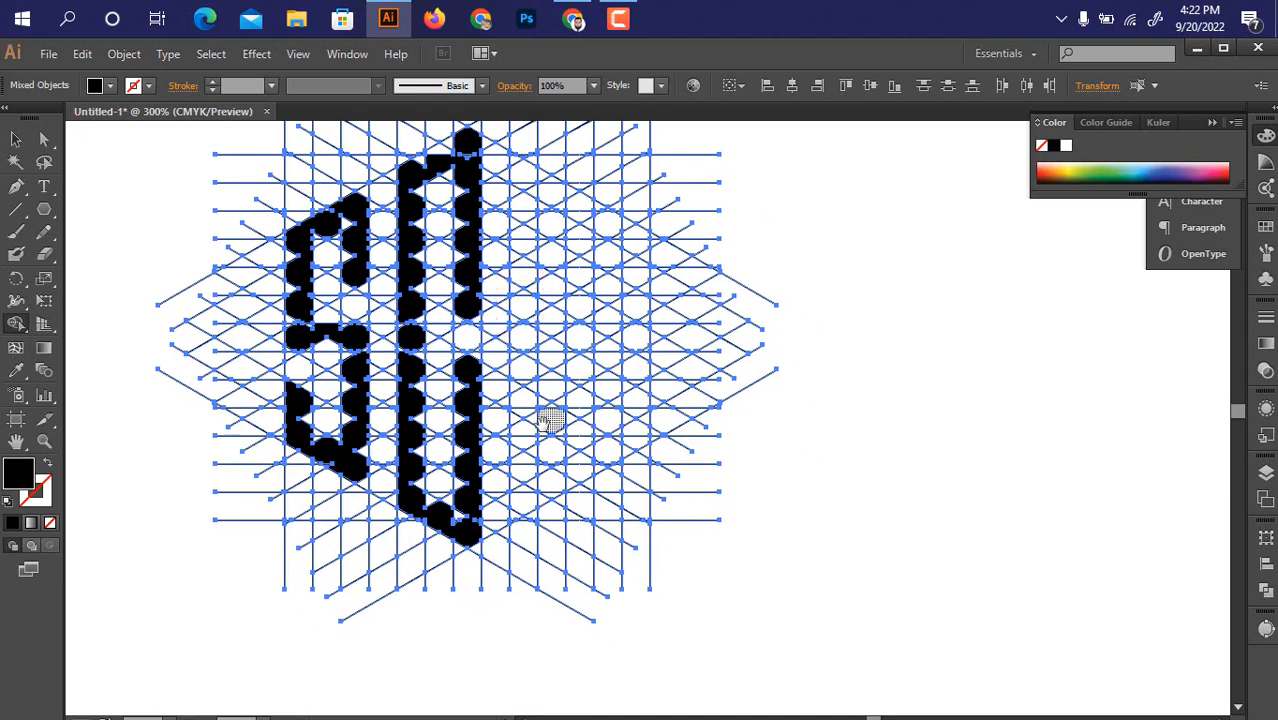
Merge grid cells beside the C into a rough letter M with three vertical stems and a slanted top.
scroll(543, 421, down, 1)
mouse_move(536, 471)
mouse_down()
mouse_move(473, 365)
mouse_move(495, 358)
mouse_move(530, 417)
mouse_move(536, 496)
mouse_move(497, 529)
mouse_move(500, 196)
mouse_up()
scroll(497, 368, up, 1)
scroll(493, 371, up, 1)
mouse_move(500, 196)
mouse_down()
mouse_move(612, 269)
mouse_move(607, 260)
mouse_move(607, 478)
mouse_up()
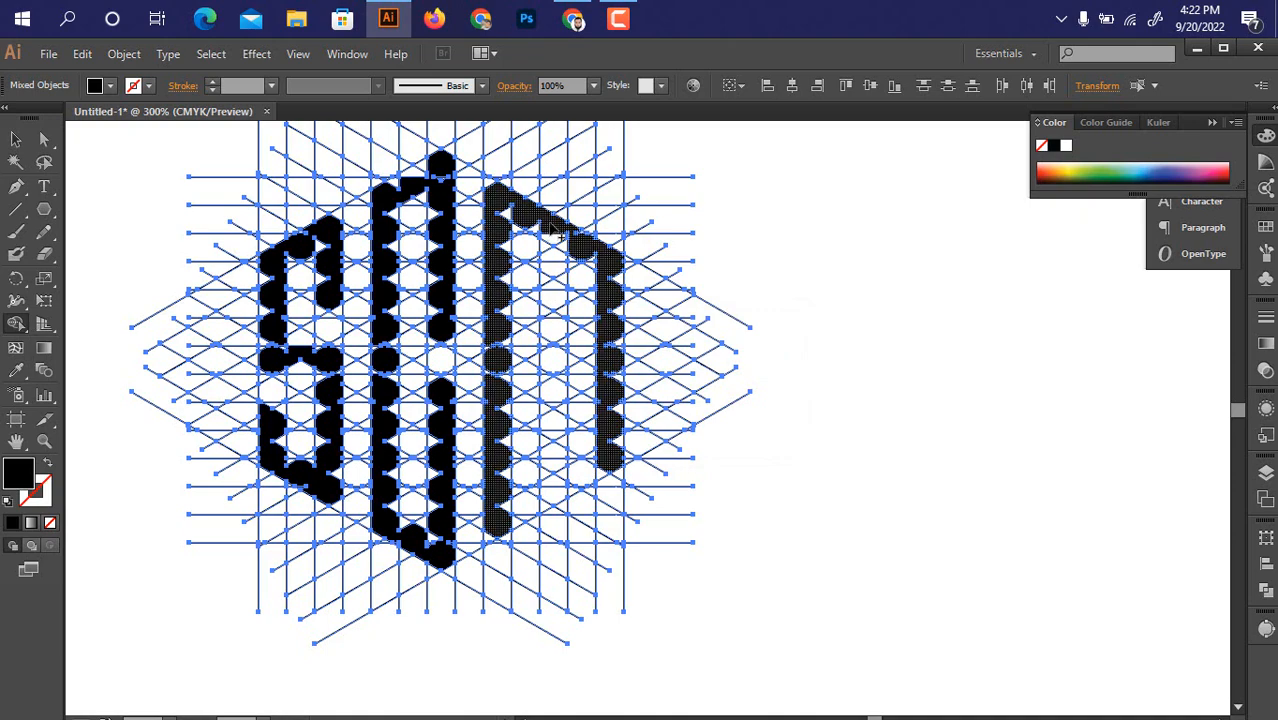
drag(548, 208, 557, 502)
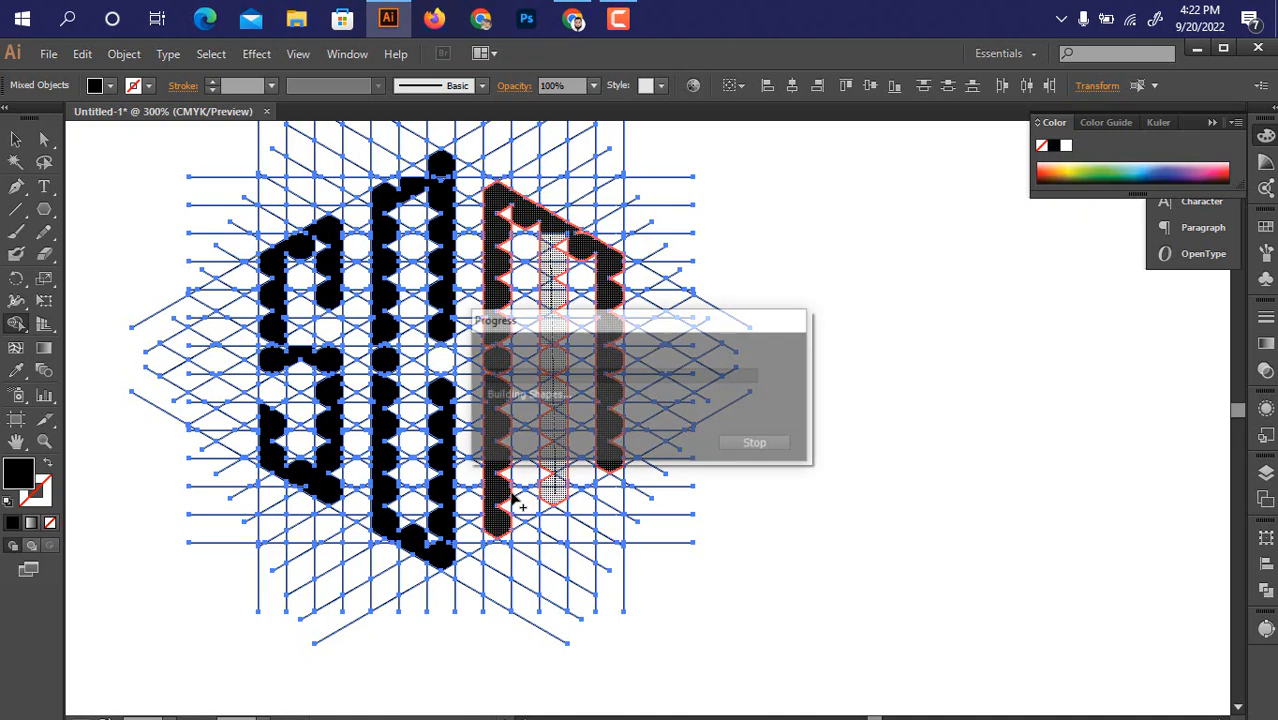
Merge the leftover triangular gaps into the lower part of the S to straighten its edges.
scroll(260, 452, up, 3)
drag(260, 452, 240, 505)
drag(315, 516, 322, 359)
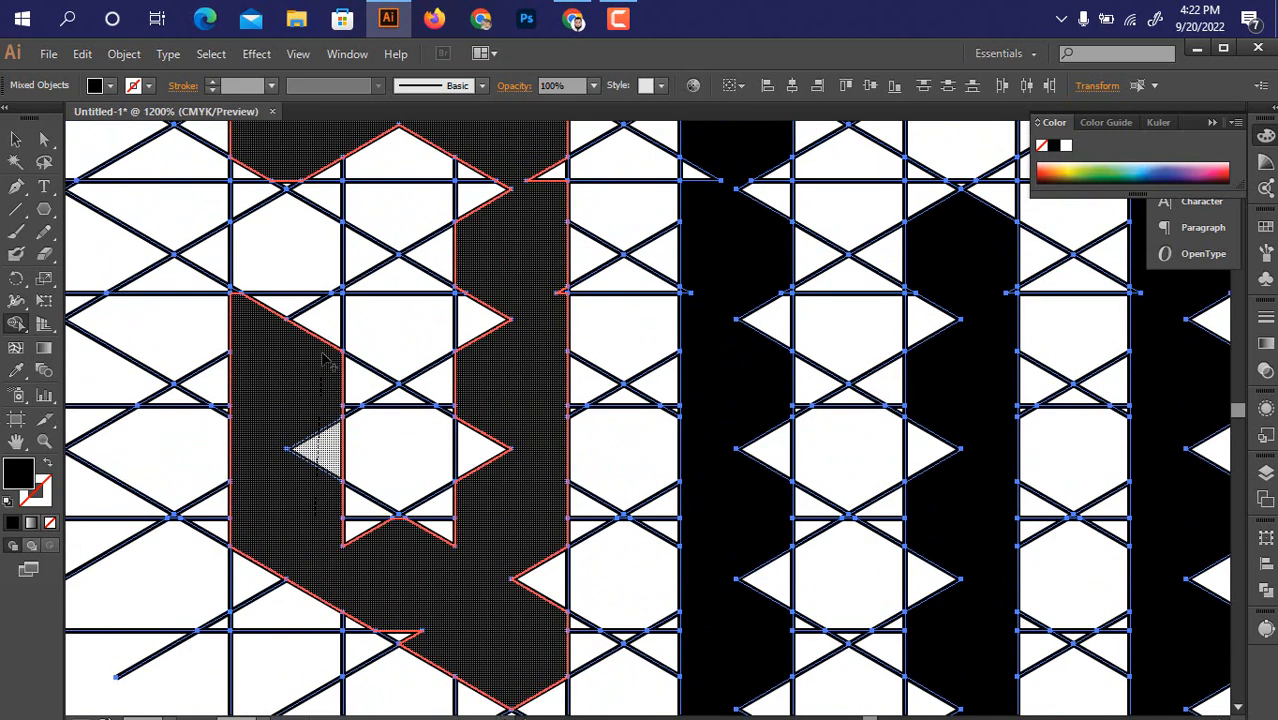
drag(335, 308, 336, 304)
mouse_move(278, 488)
mouse_down()
mouse_move(211, 374)
mouse_move(360, 491)
mouse_up()
drag(362, 493, 271, 430)
mouse_move(246, 452)
mouse_down()
mouse_move(304, 502)
mouse_move(297, 476)
mouse_up()
drag(318, 478, 372, 528)
Merge the leftover gaps around the middle bar of the S to square its edges.
scroll(368, 470, up, 2)
drag(302, 196, 301, 586)
drag(374, 196, 344, 338)
mouse_move(350, 512)
mouse_down()
mouse_move(348, 448)
mouse_move(422, 462)
mouse_move(328, 388)
mouse_move(330, 418)
mouse_move(360, 418)
mouse_up()
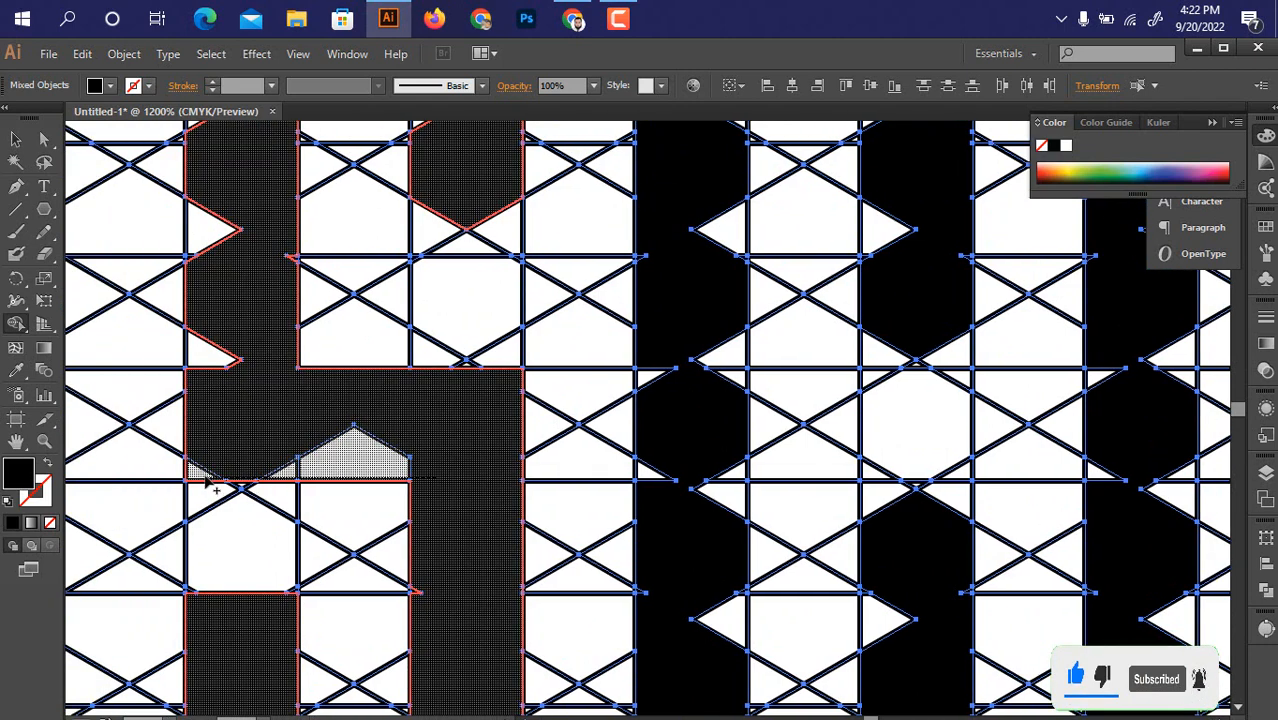
drag(205, 477, 206, 636)
Merge the remaining gaps into the upper part of the S, squaring off the end of its upper arm.
drag(197, 190, 207, 520)
drag(225, 404, 210, 598)
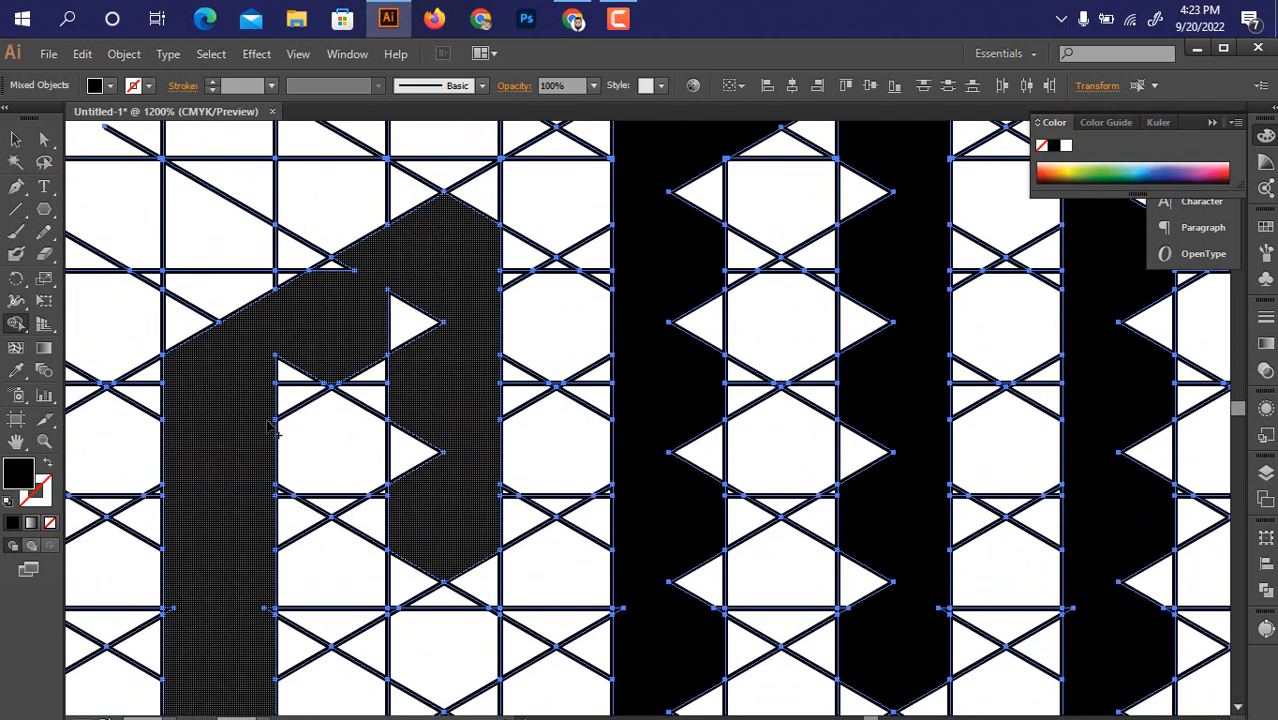
drag(338, 268, 216, 332)
drag(308, 414, 292, 265)
drag(284, 340, 277, 513)
drag(290, 500, 290, 402)
drag(318, 368, 352, 421)
drag(191, 420, 282, 337)
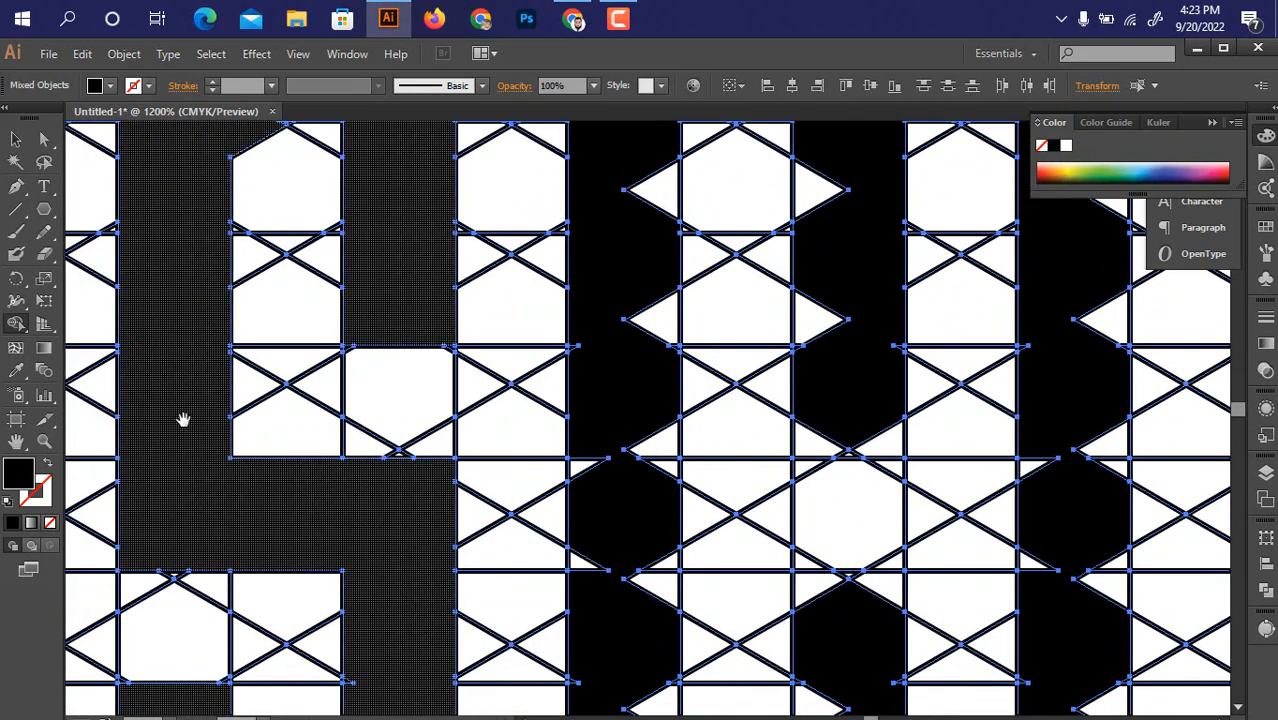
Merge the triangular gaps along the left stem of the C into one solid bar.
drag(183, 419, 97, 430)
scroll(97, 430, down, 2)
drag(325, 229, 372, 203)
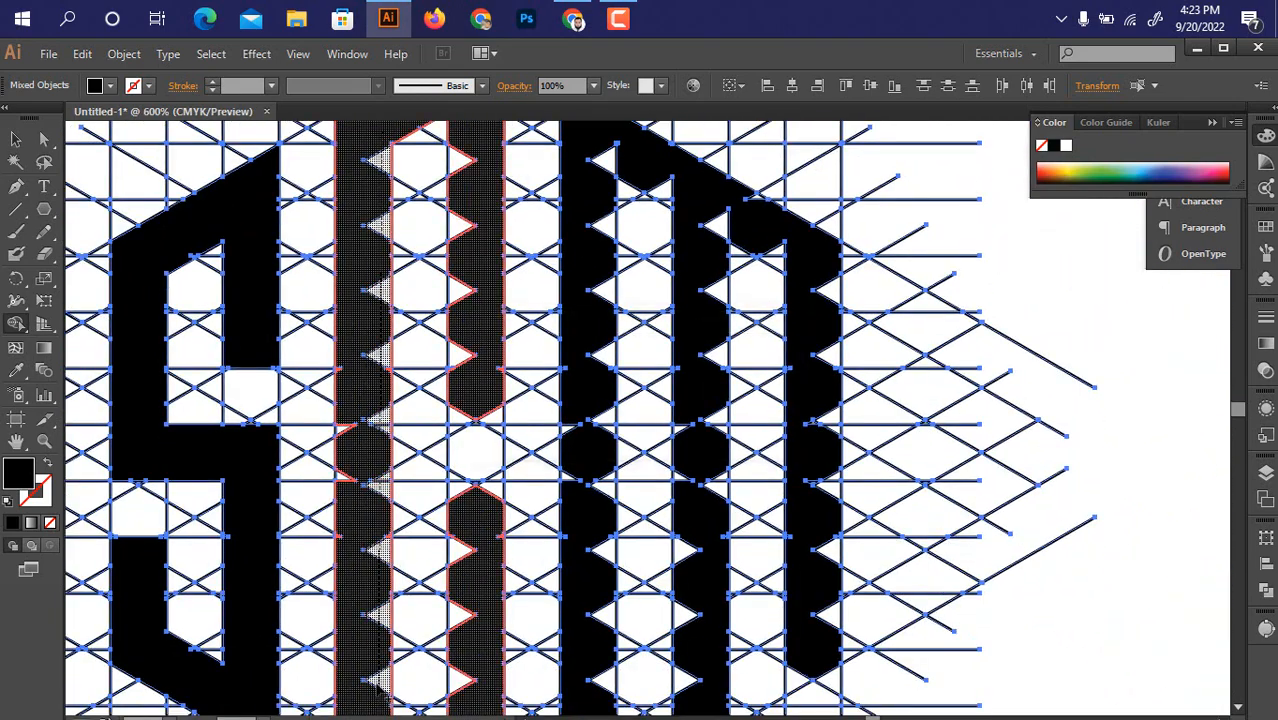
drag(378, 688, 378, 690)
drag(370, 682, 379, 598)
mouse_move(370, 228)
mouse_down()
mouse_move(363, 448)
mouse_move(378, 590)
mouse_up()
drag(385, 596, 390, 364)
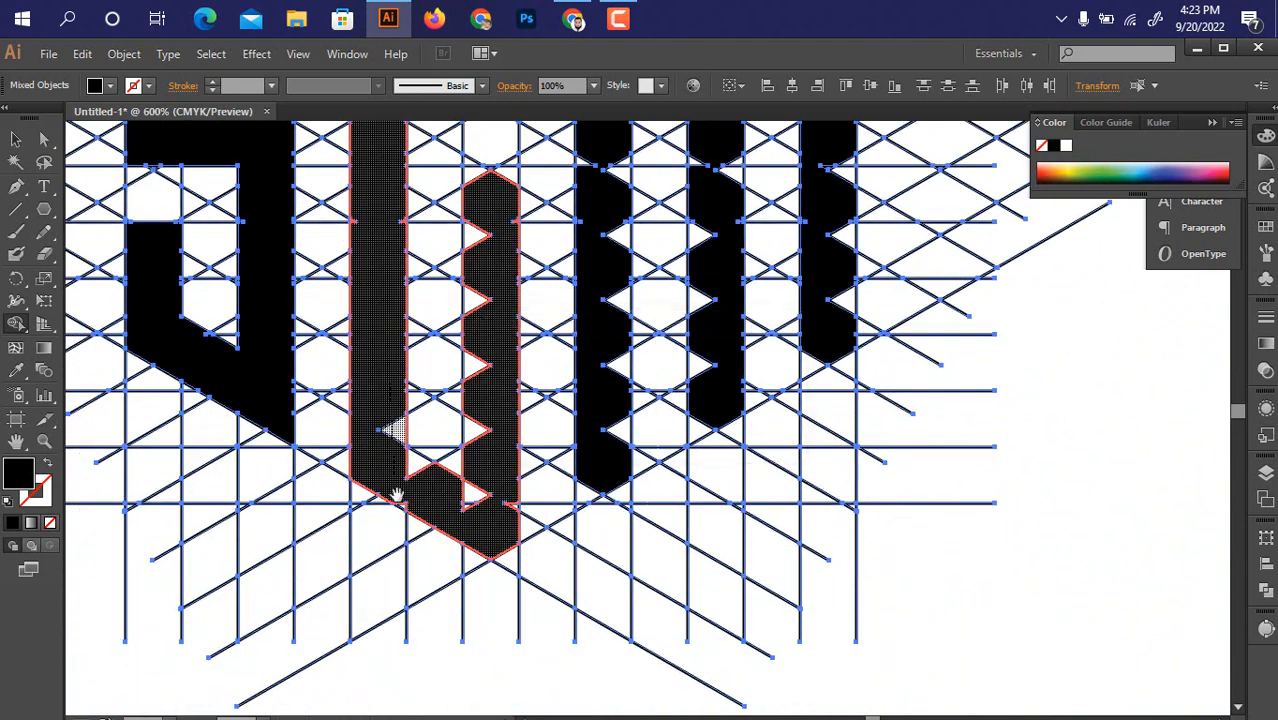
mouse_move(397, 495)
mouse_down()
mouse_move(341, 437)
mouse_move(402, 490)
mouse_move(402, 516)
mouse_up()
Fill the small leftover gaps in the slanted bottom corner of the C.
drag(339, 434, 325, 460)
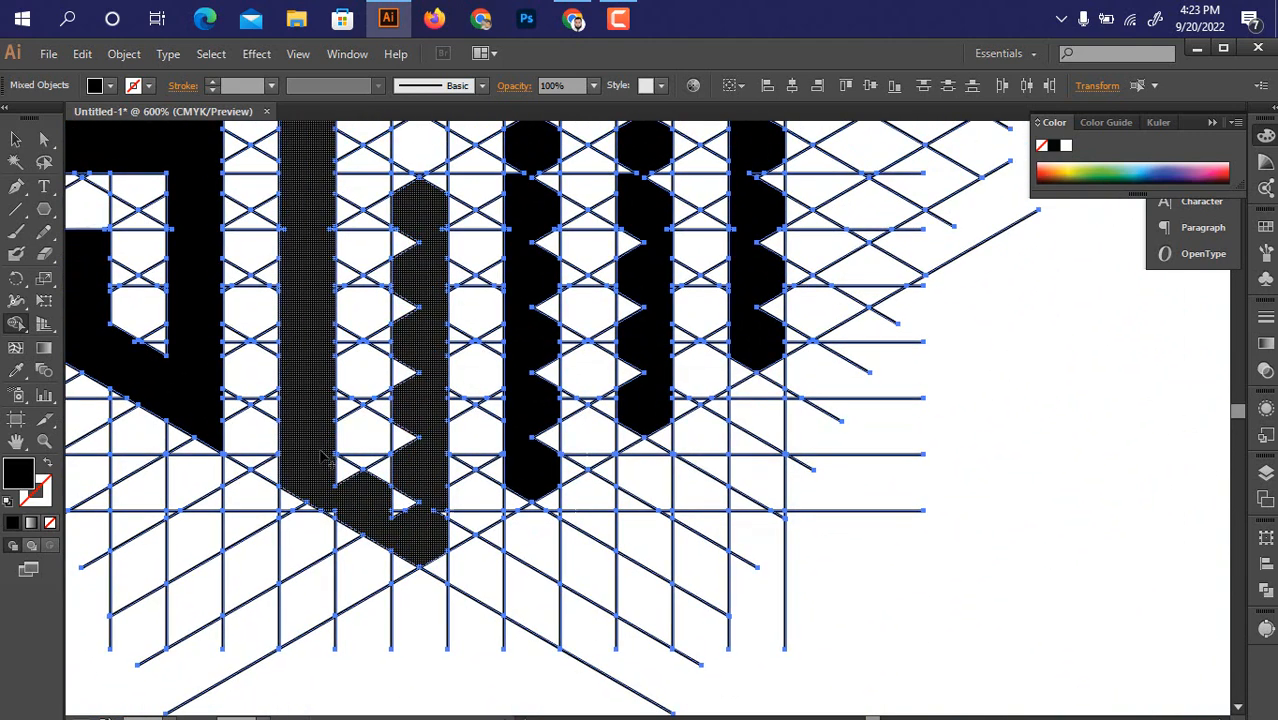
drag(425, 523, 428, 532)
scroll(373, 508, up, 2)
drag(362, 462, 362, 425)
mouse_move(358, 432)
mouse_down()
mouse_move(357, 448)
mouse_move(420, 446)
mouse_up()
mouse_move(423, 462)
mouse_down()
mouse_move(340, 462)
mouse_move(416, 444)
mouse_up()
Merge the gaps along the lower arm of the C and square off its open end.
drag(385, 354, 377, 467)
drag(342, 262, 348, 418)
drag(344, 416, 342, 699)
drag(340, 290, 359, 508)
drag(342, 201, 328, 427)
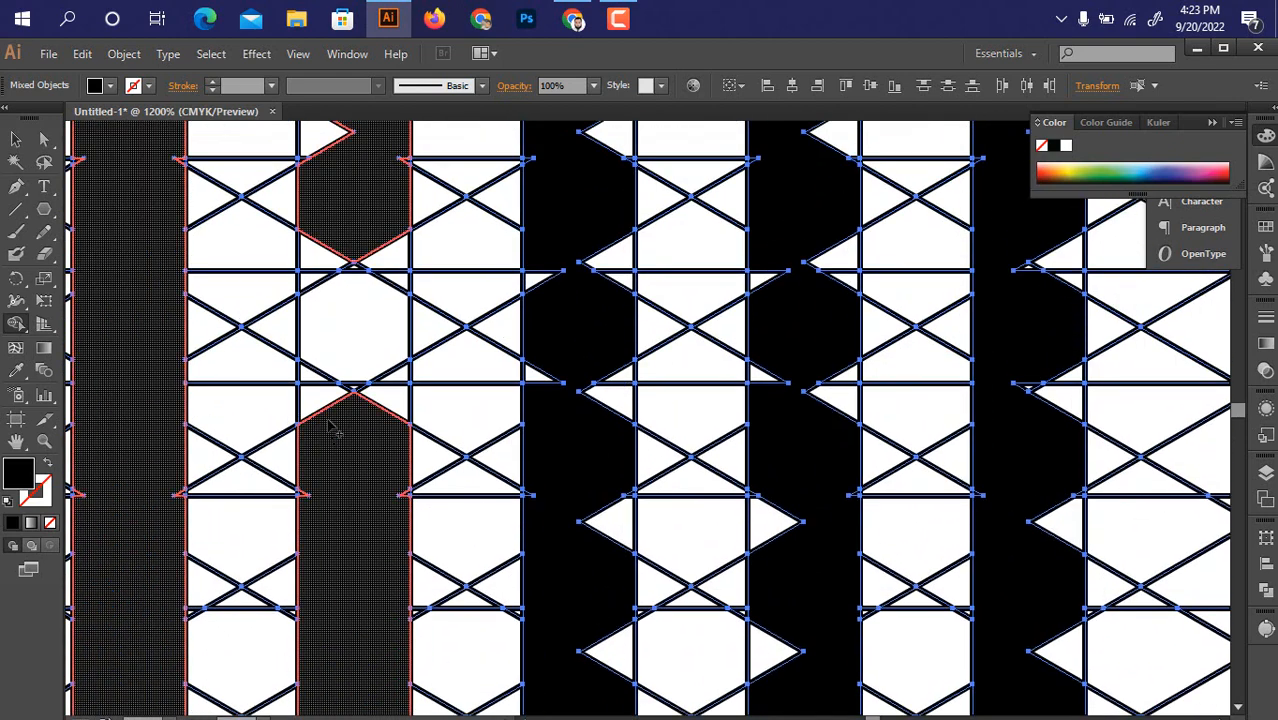
scroll(355, 392, down, 1)
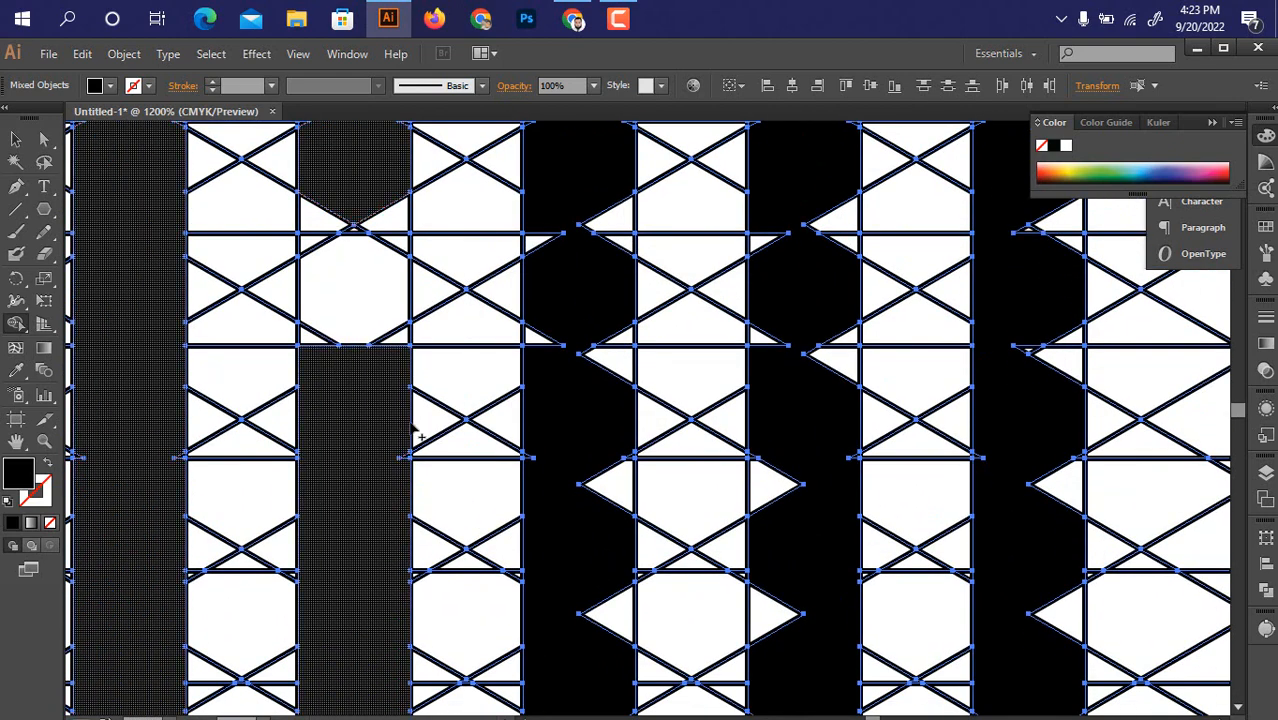
Square off the open end of the upper arm of the C and merge its remaining gaps up to the slanted top.
scroll(128, 516, up, 2)
scroll(128, 516, left, 1)
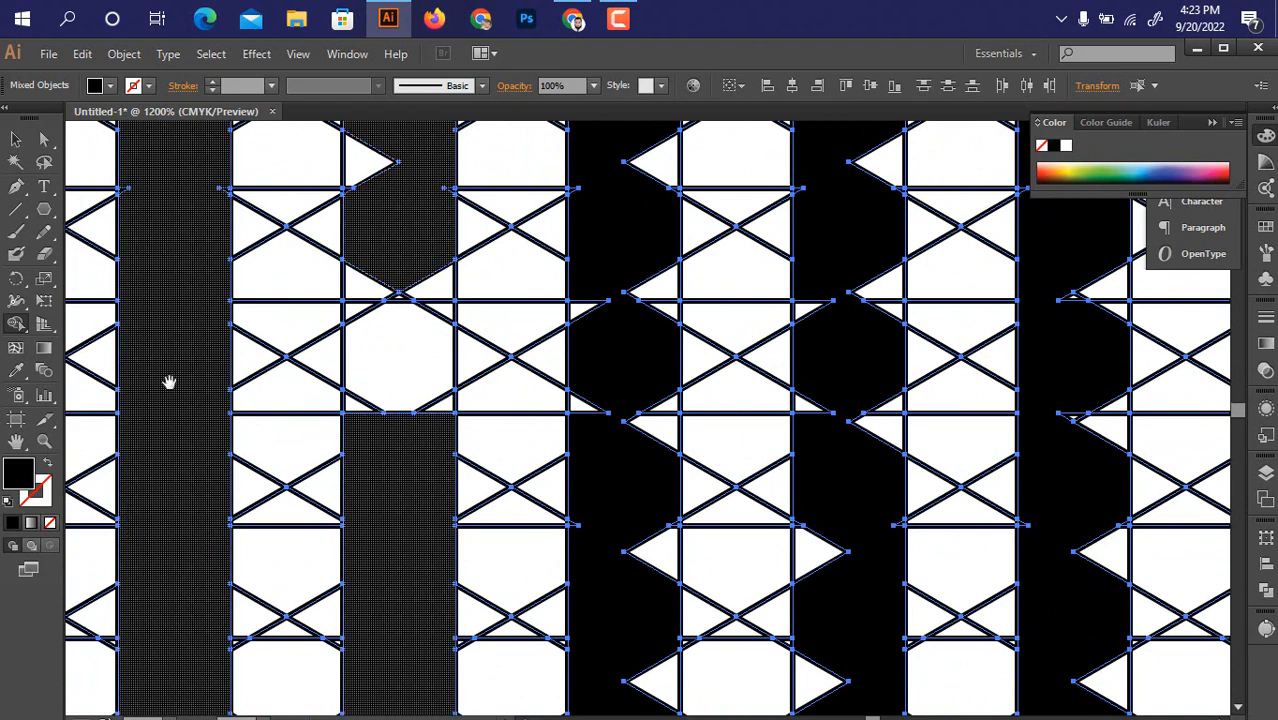
scroll(168, 380, up, 3)
scroll(338, 407, up, 1)
scroll(338, 407, right, 1)
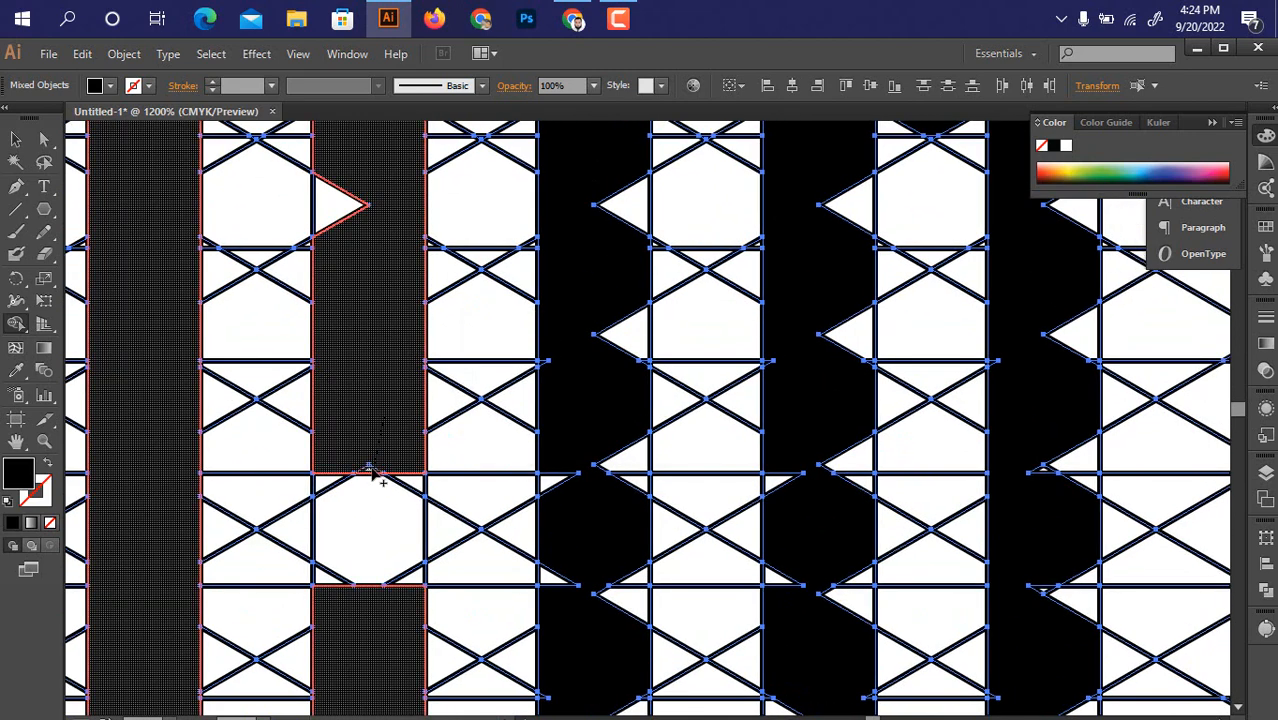
drag(372, 474, 370, 467)
drag(368, 333, 342, 556)
scroll(335, 455, down, 1)
scroll(320, 485, up, 3)
scroll(320, 485, right, 1)
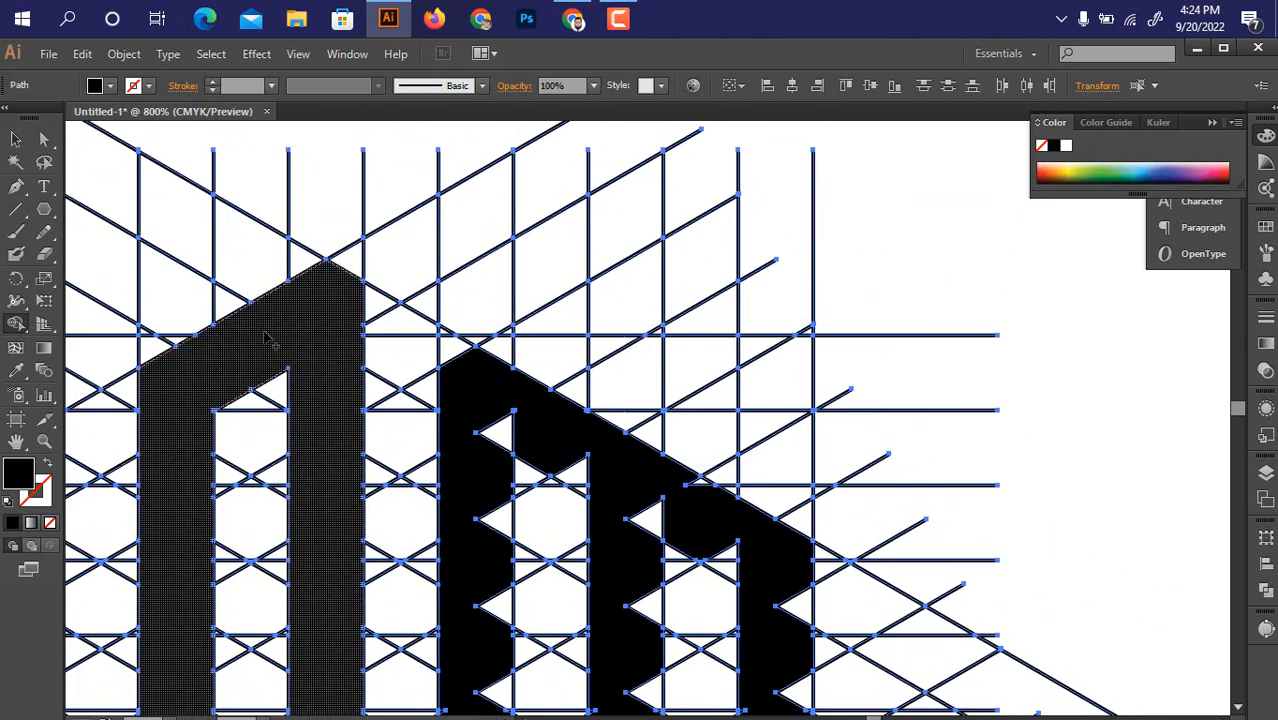
Merge the triangular gaps along the left leg of the M into one solid bar.
mouse_move(452, 420)
mouse_down()
mouse_move(265, 277)
mouse_move(268, 202)
mouse_up()
scroll(272, 218, down, 1)
drag(271, 257, 232, 164)
drag(270, 172, 265, 350)
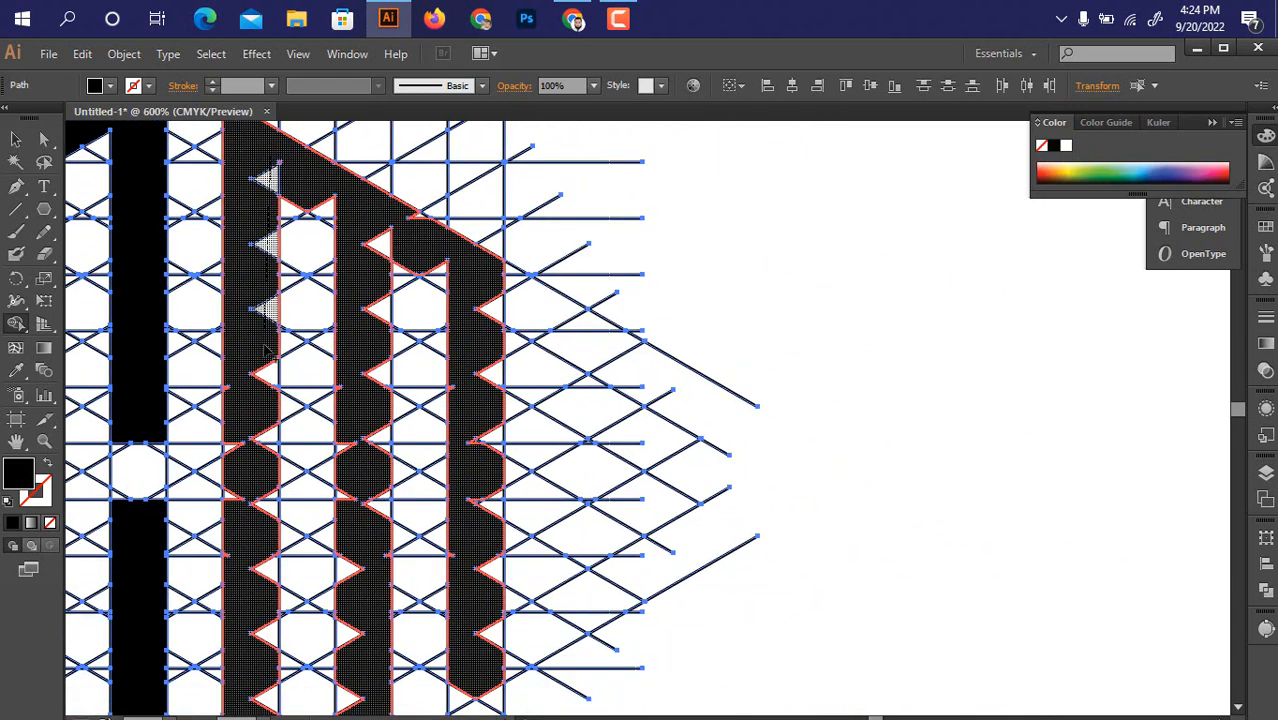
scroll(266, 505, down, 2)
scroll(275, 540, down, 2)
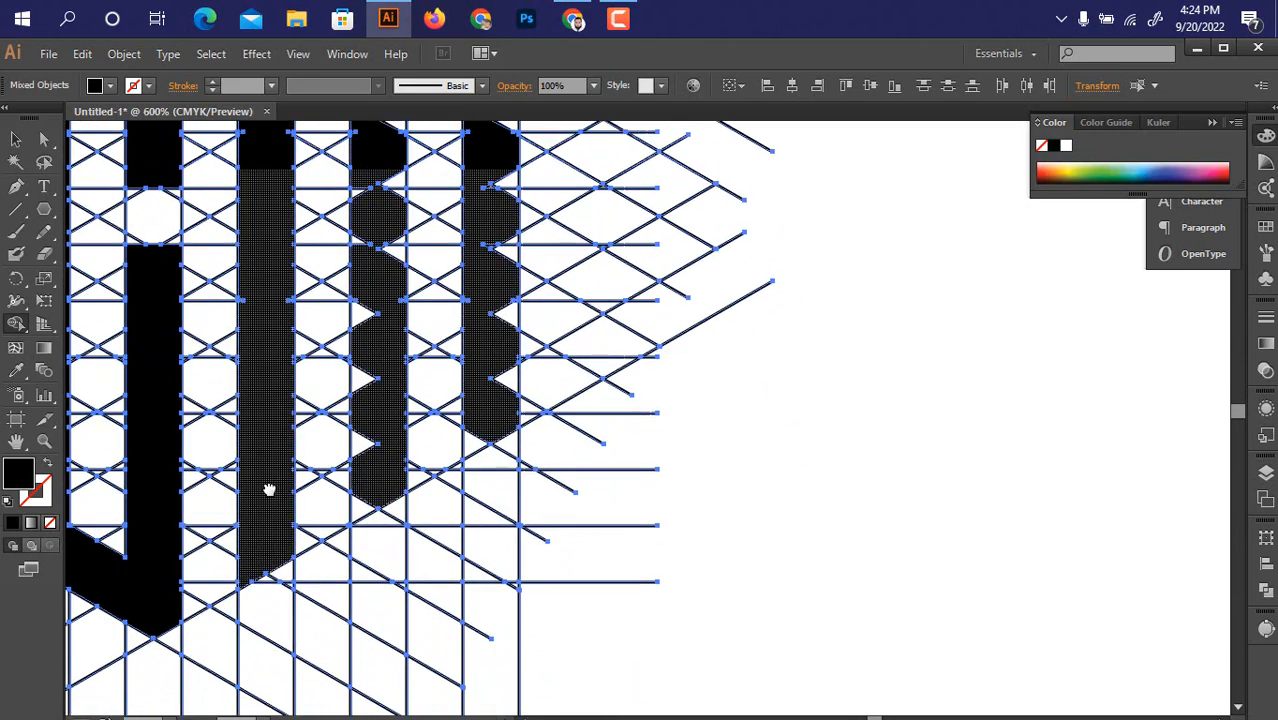
Merge the triangular gaps along the middle leg of the M into one solid bar.
alt+scroll(265, 491, up, 2)
alt+scroll(278, 445, up, 1)
alt+scroll(271, 243, down, 1)
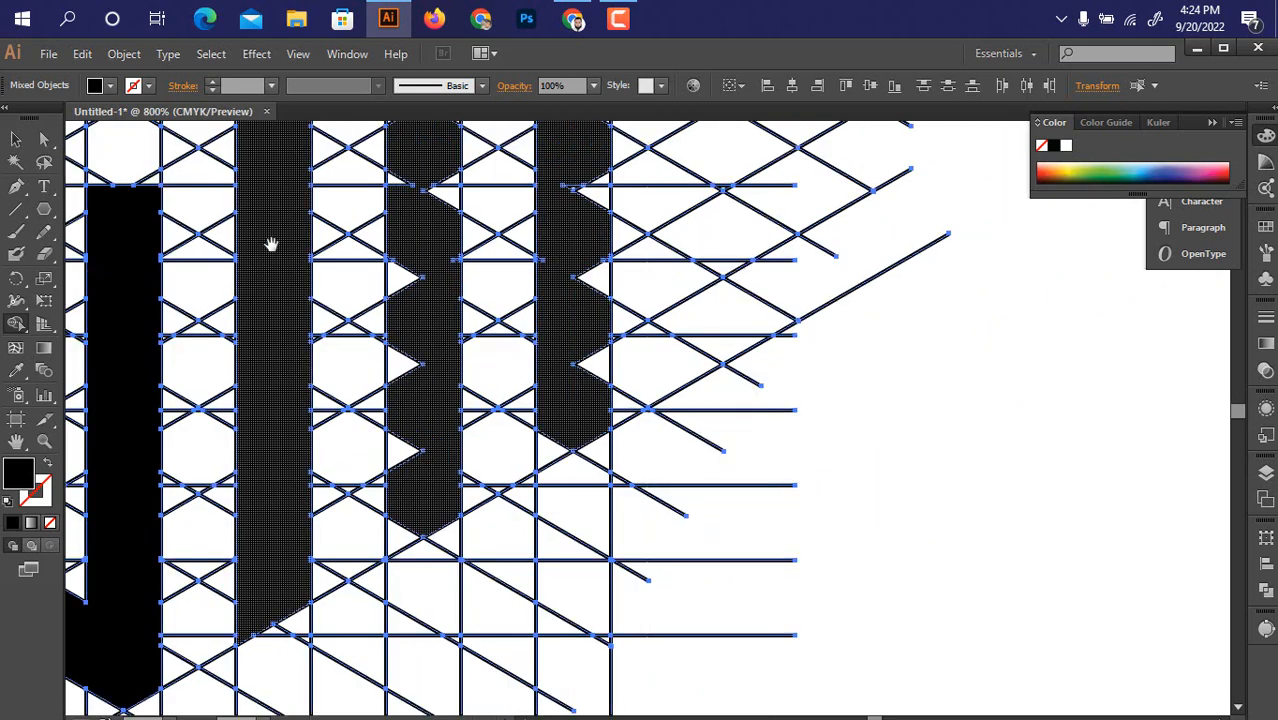
alt+scroll(238, 293, up, 2)
alt+scroll(238, 293, down, 2)
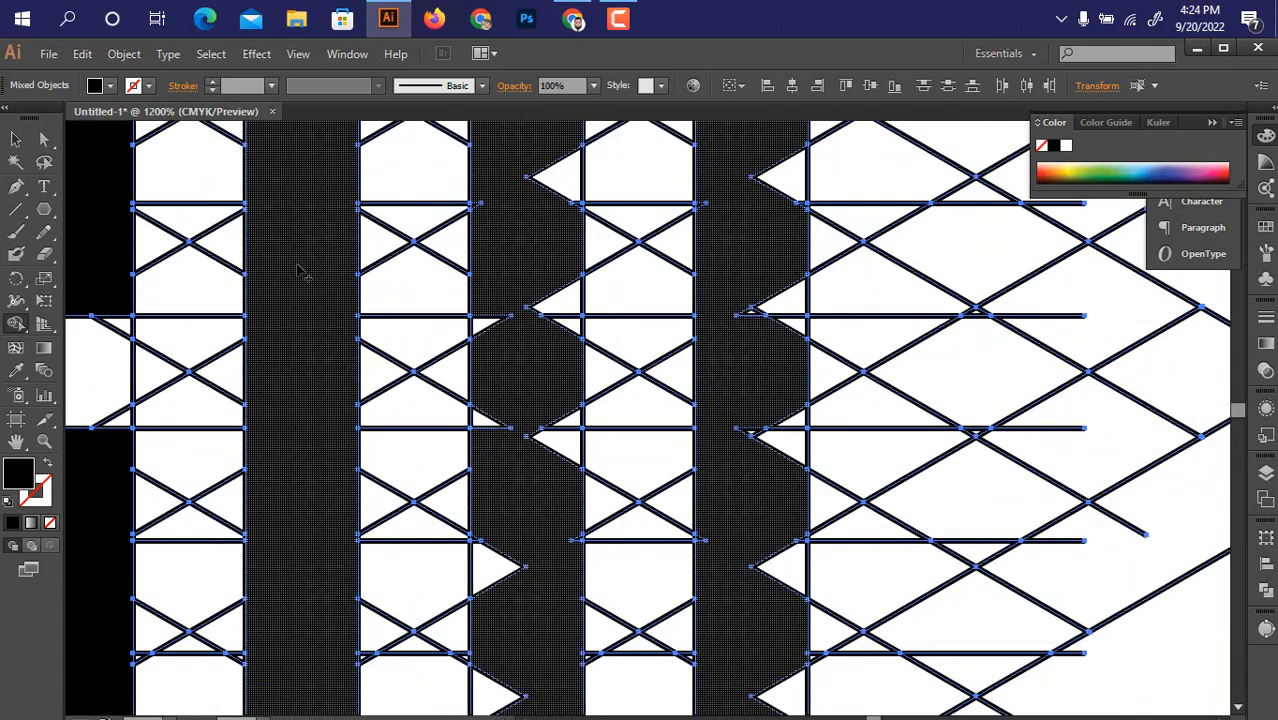
scroll(226, 374, up, 3)
drag(316, 270, 238, 222)
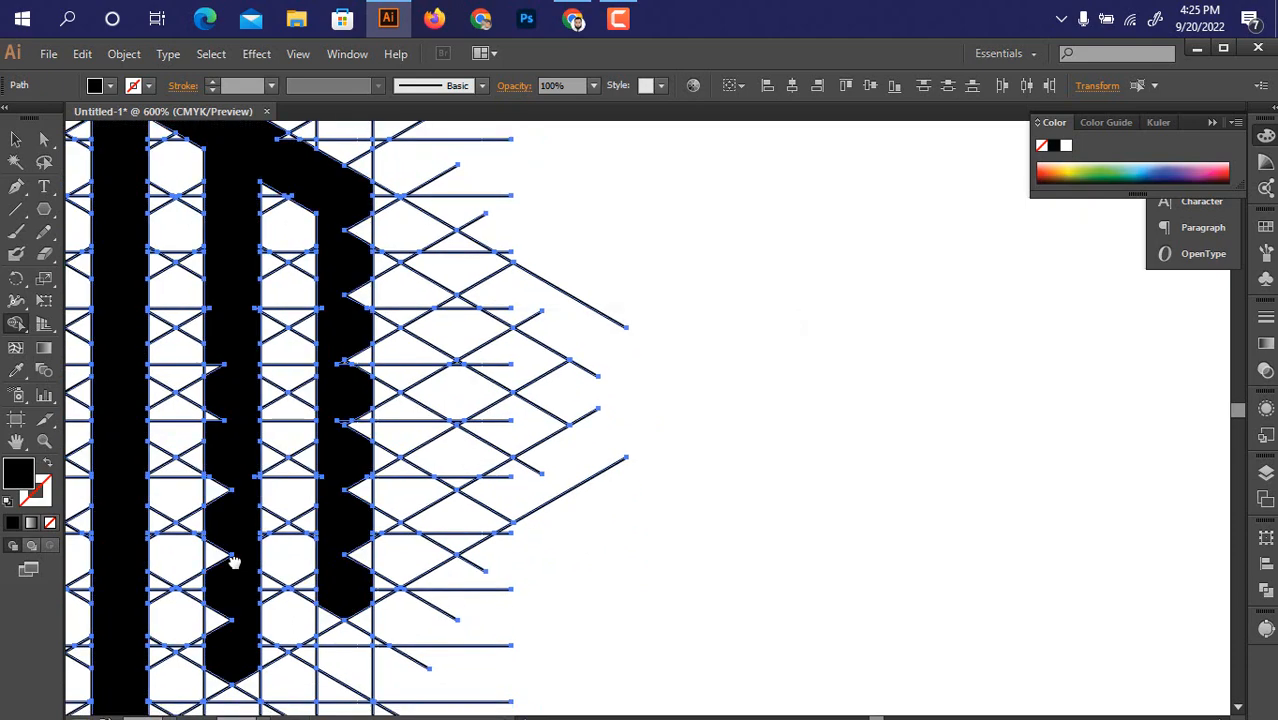
drag(233, 562, 244, 397)
drag(227, 467, 193, 433)
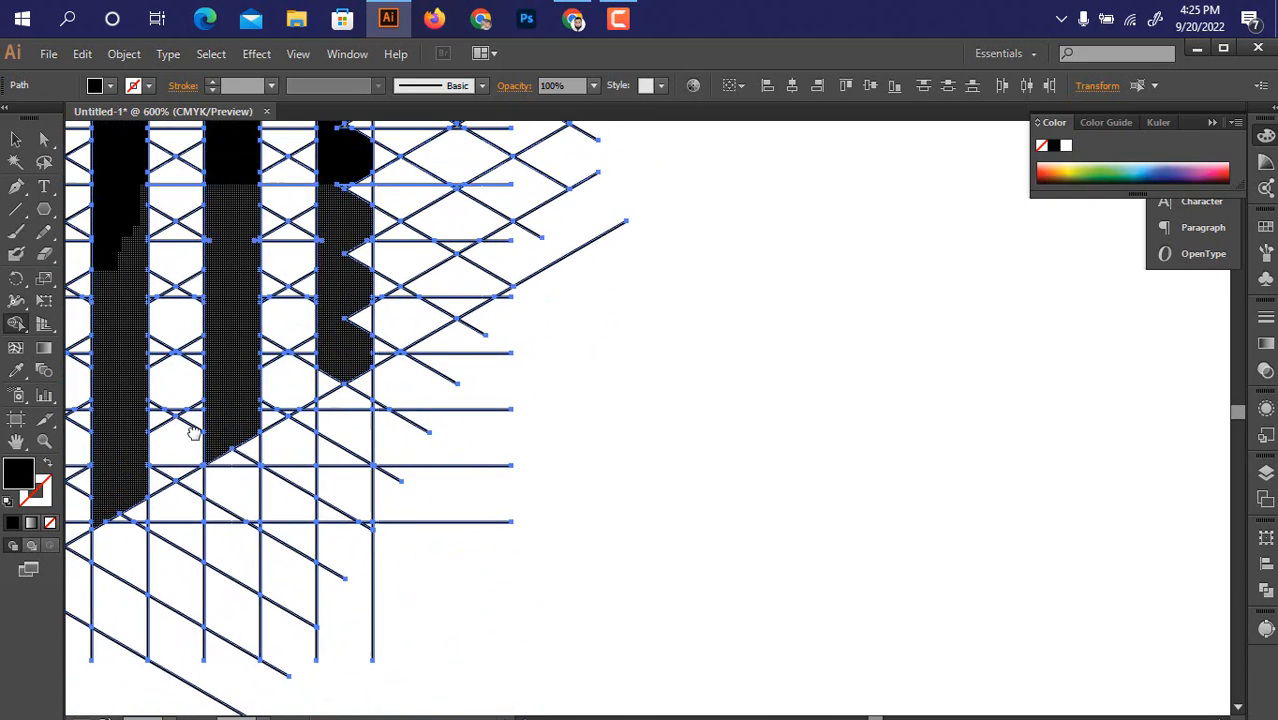
Merge the triangular gaps along the right leg of the M, including the small slivers at its edge.
drag(293, 462, 284, 474)
mouse_move(290, 399)
mouse_down()
mouse_move(246, 512)
mouse_move(280, 390)
mouse_up()
scroll(258, 460, up, 2)
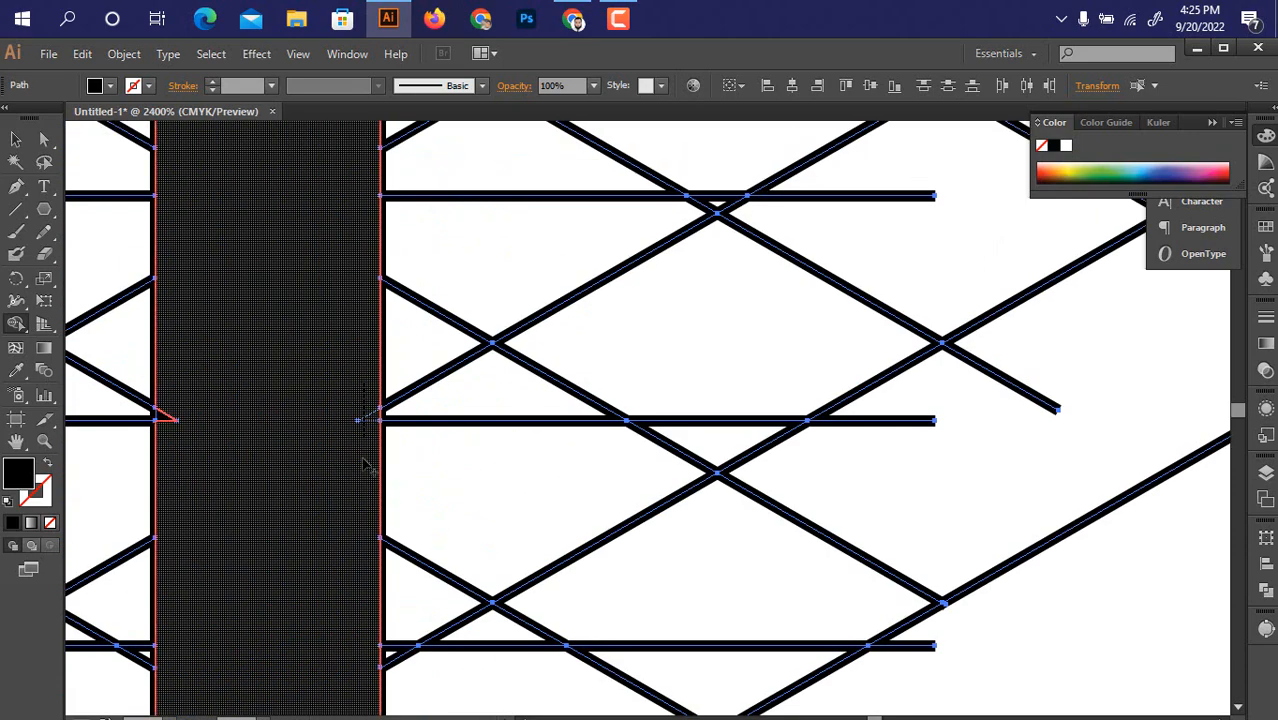
scroll(224, 438, down, 2)
scroll(214, 410, down, 1)
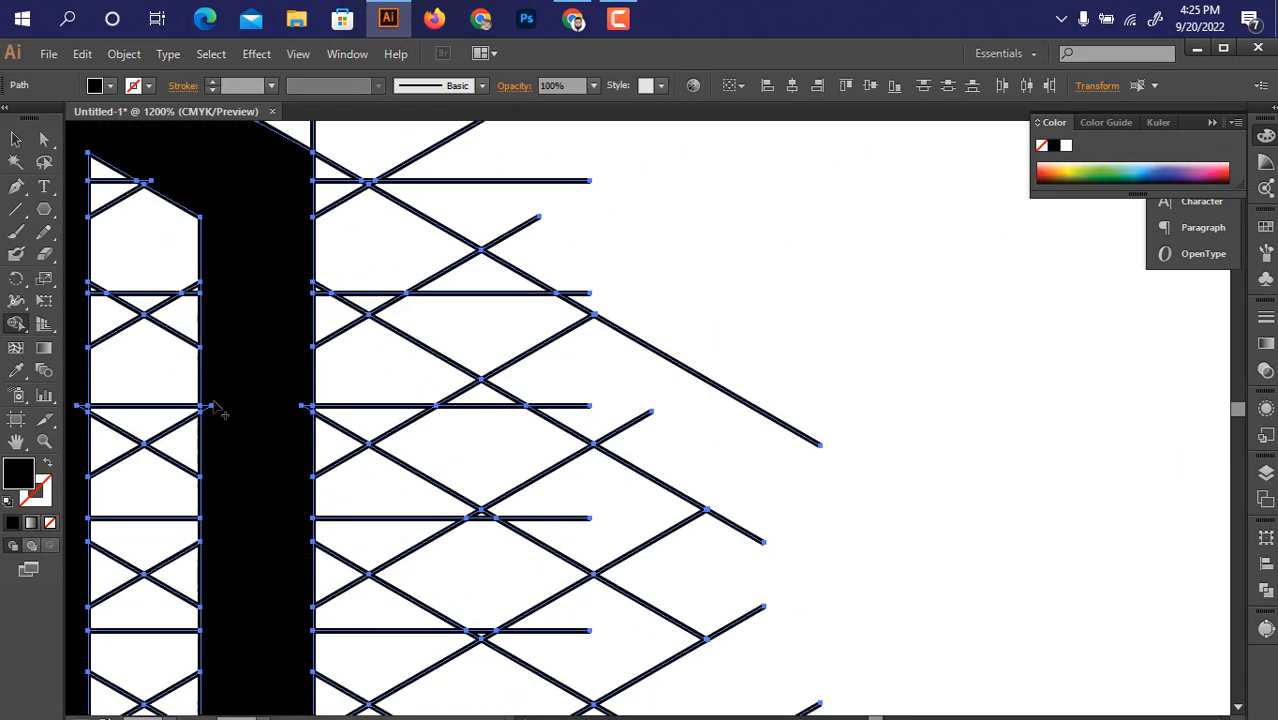
Fill the tiny leftover slivers along the edges of the M's middle and right legs.
mouse_move(281, 305)
mouse_down()
mouse_move(325, 468)
mouse_move(459, 536)
mouse_up()
drag(345, 305, 309, 29)
scroll(185, 402, down, 2)
scroll(175, 360, up, 3)
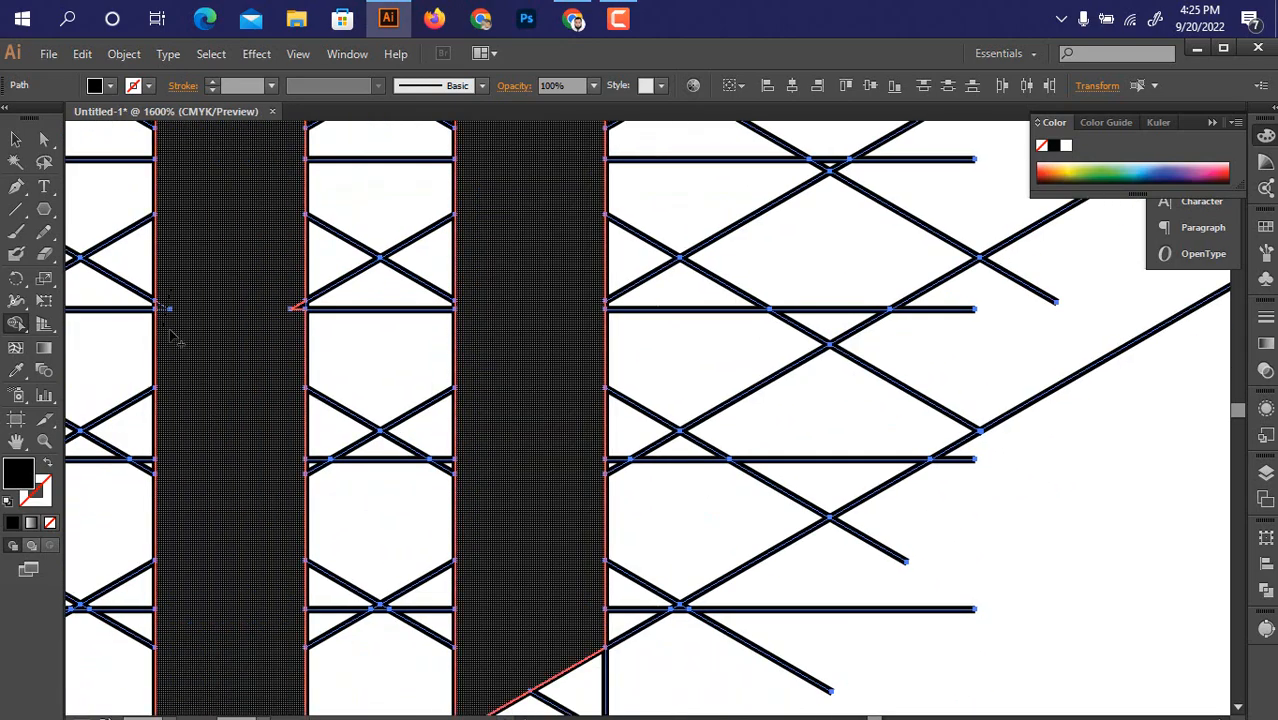
scroll(278, 380, down, 3)
scroll(459, 496, up, 4)
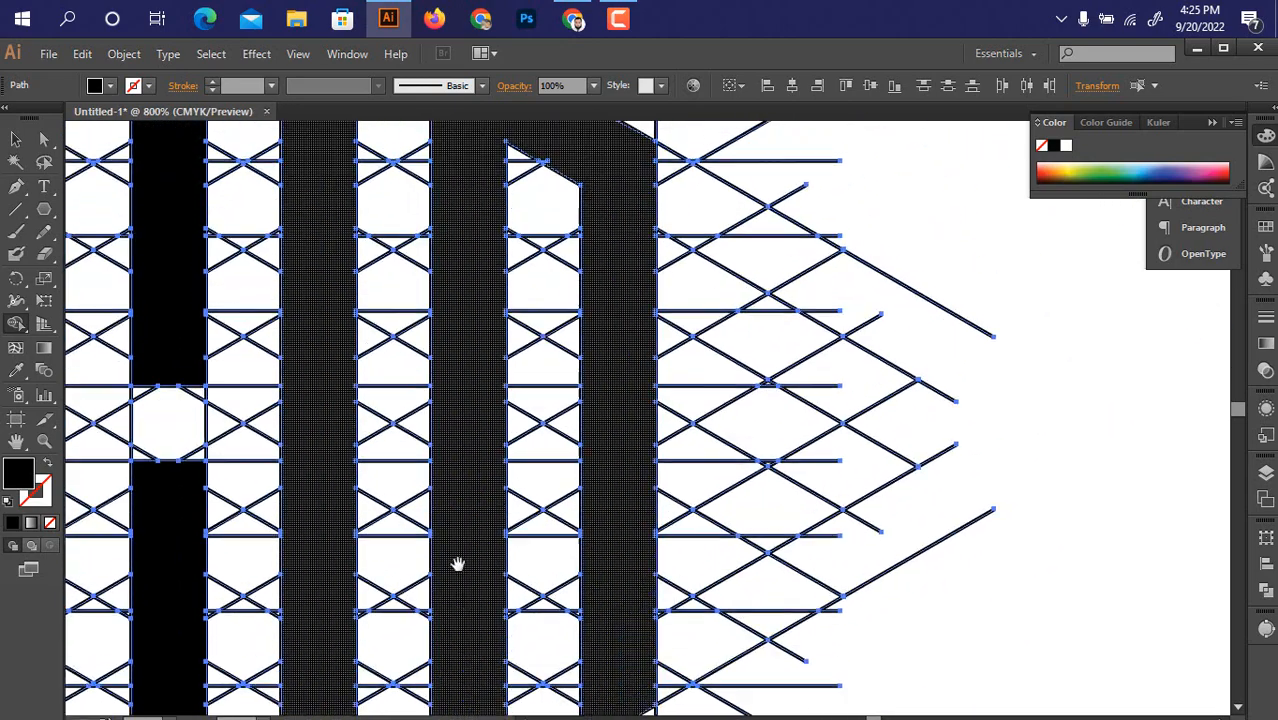
Fill the small leftover sliver on the inner edge of the S's lower right stem.
drag(516, 450, 550, 328)
drag(380, 408, 391, 200)
drag(311, 480, 411, 271)
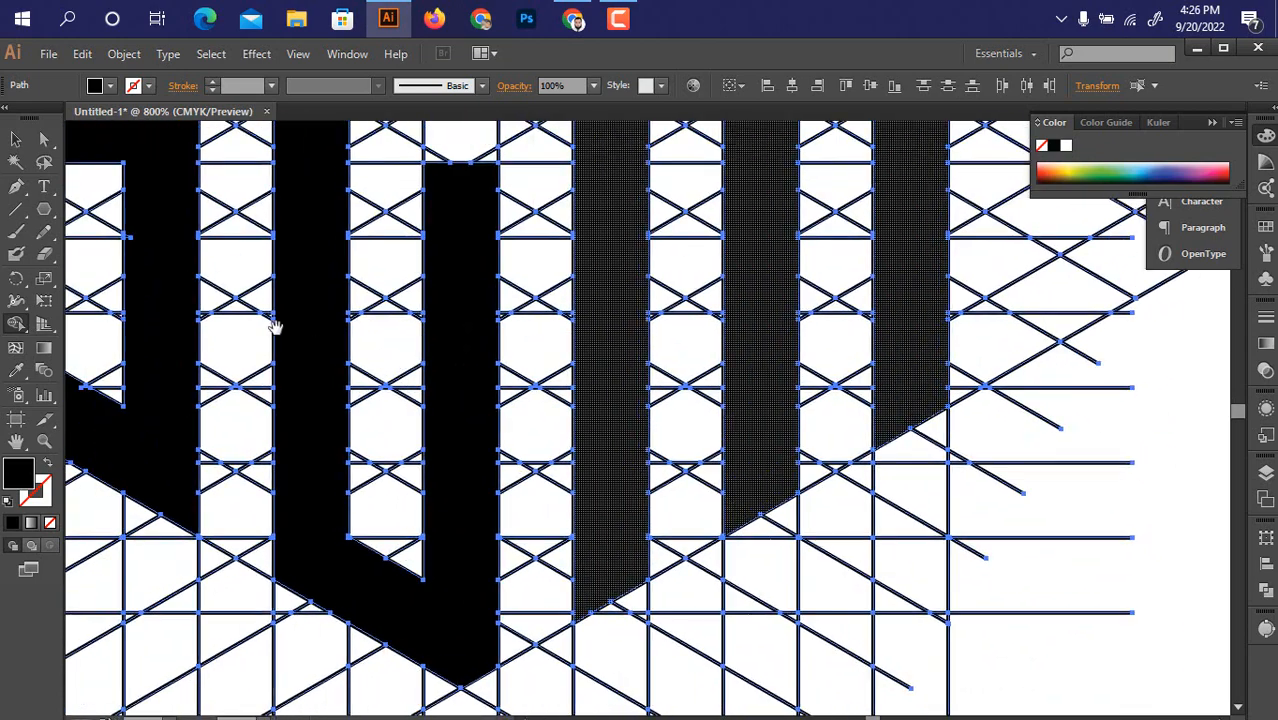
drag(274, 325, 455, 437)
drag(333, 371, 345, 371)
scroll(284, 570, up, 3)
scroll(287, 365, down, 2)
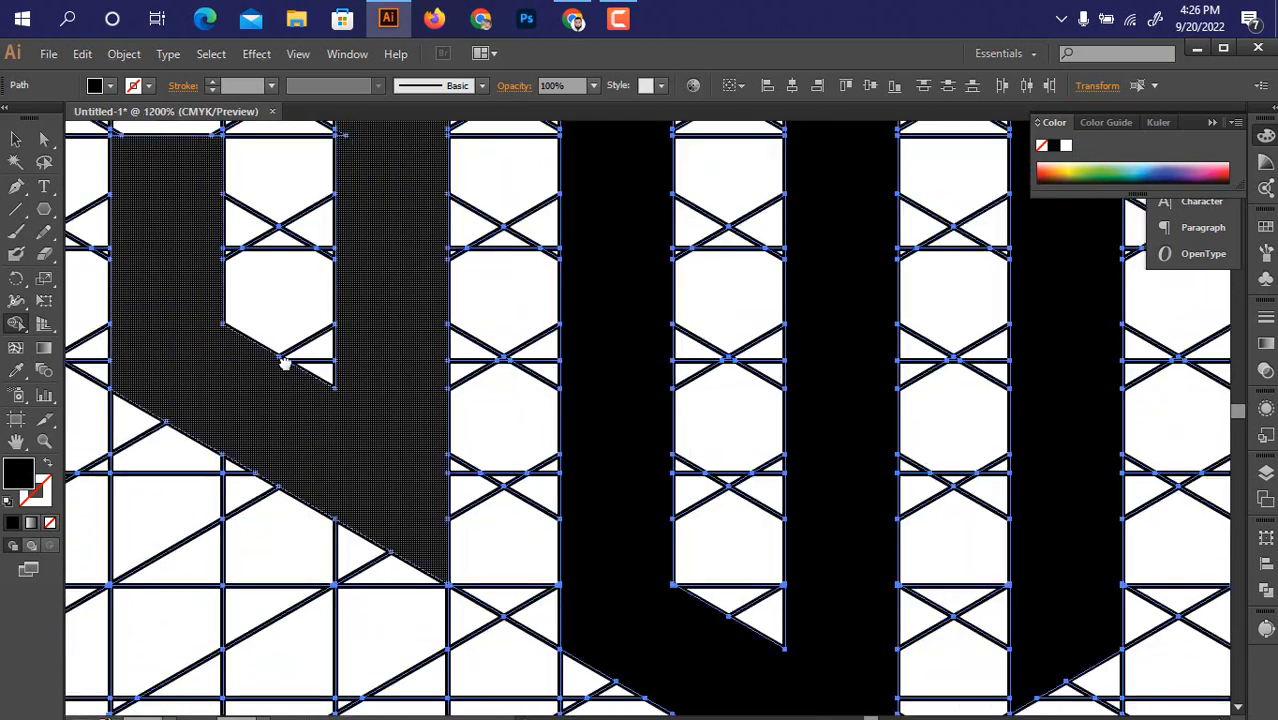
drag(361, 170, 346, 401)
scroll(345, 390, up, 1)
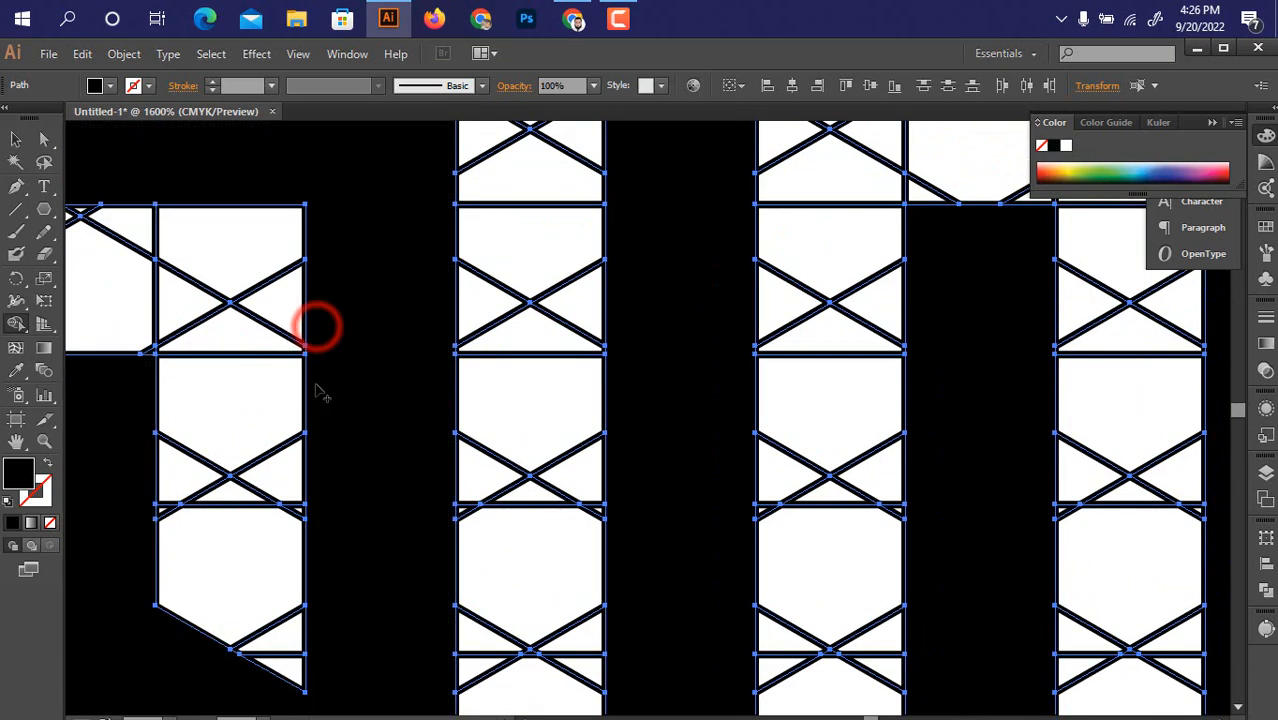
Check the middle bar and upper part of the S for remaining gaps, and review the whole lettering.
scroll(330, 375, down, 1)
drag(334, 342, 413, 526)
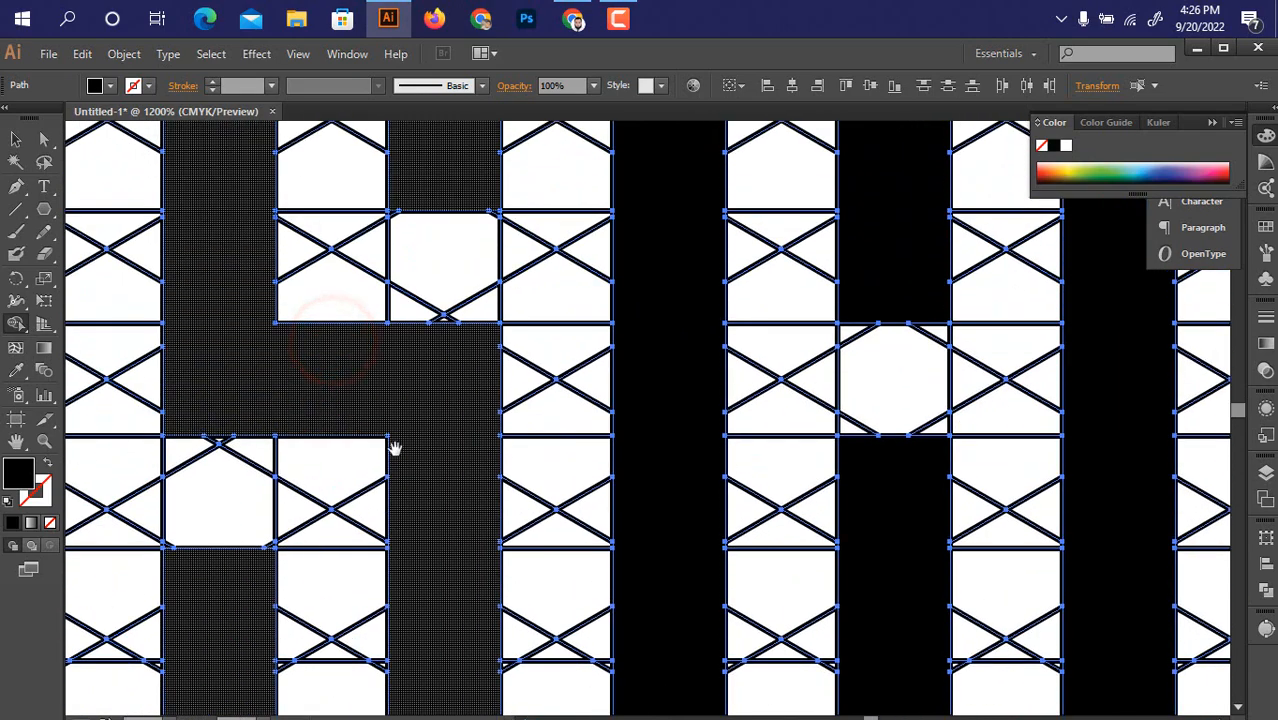
drag(388, 368, 385, 628)
drag(297, 394, 160, 511)
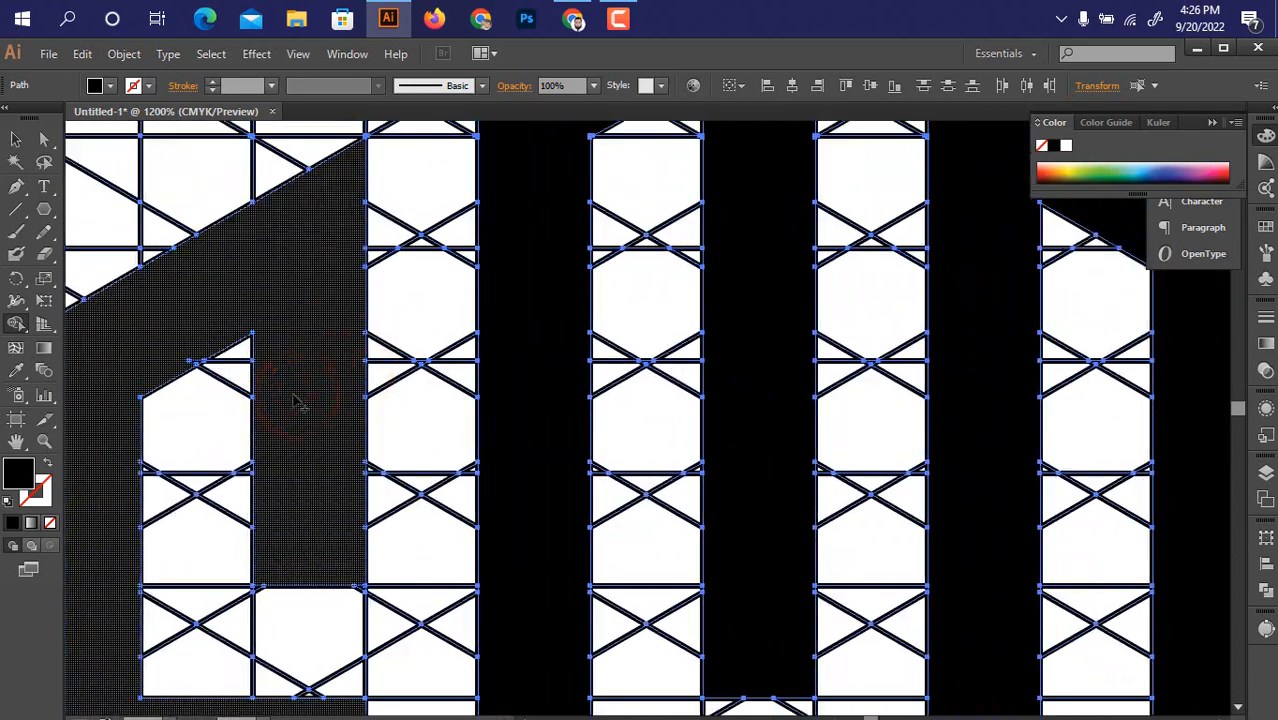
scroll(297, 398, down, 4)
scroll(297, 400, up, 1)
scroll(297, 400, down, 1)
drag(305, 452, 283, 386)
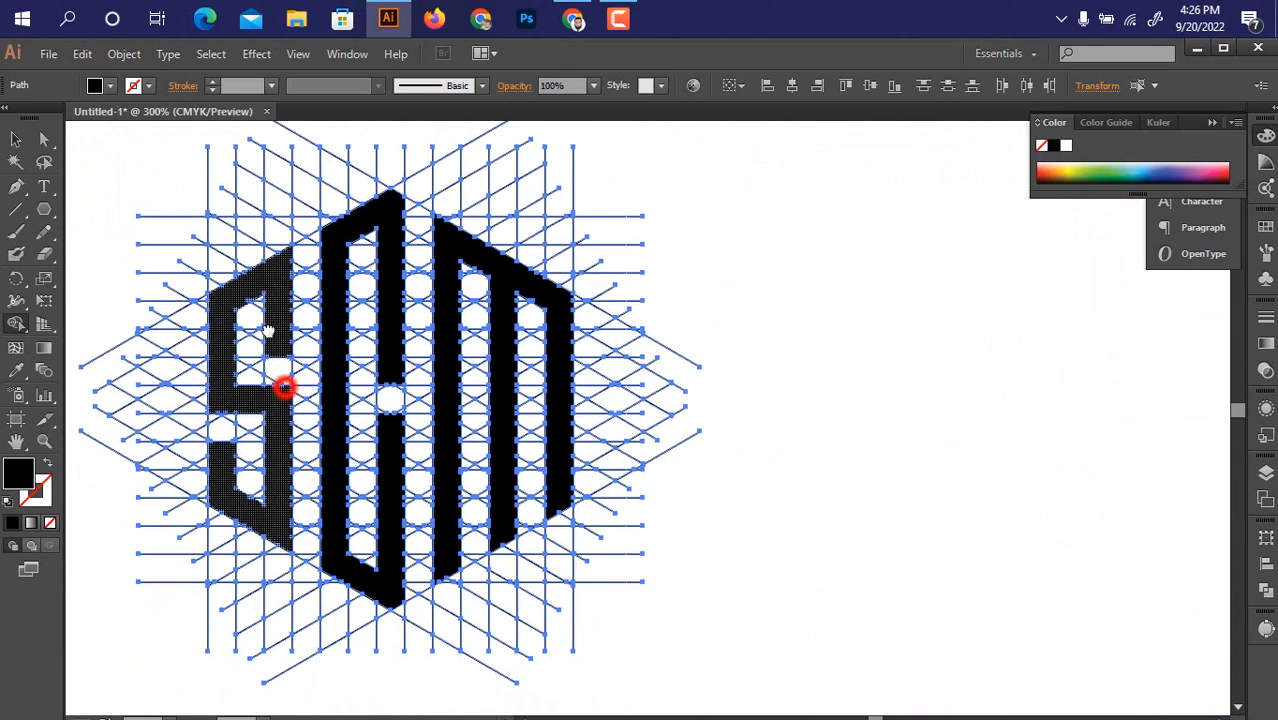
Switch to the Selection tool and deselect all the artwork.
click(12, 142)
scroll(785, 397, down, 1)
drag(762, 483, 731, 422)
click(743, 431)
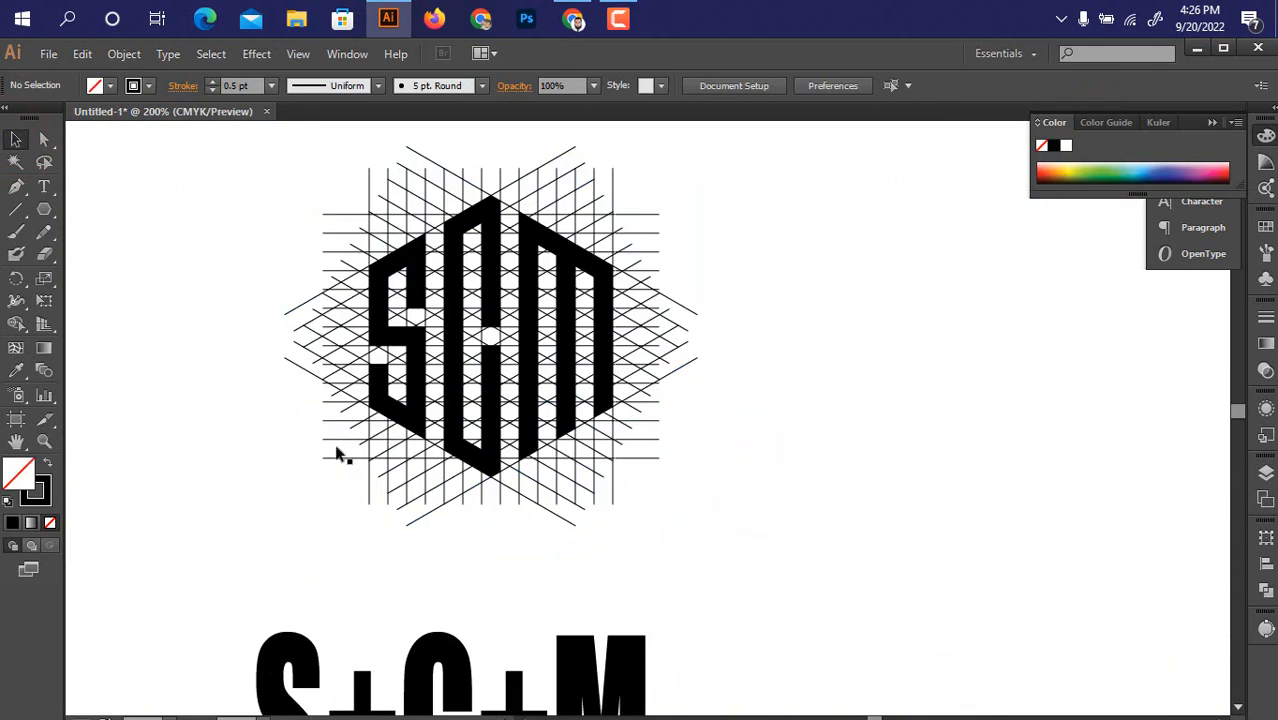
Select the merged S, C and M shapes together and move them off the line grid into the empty space beside it.
alt+click(414, 556)
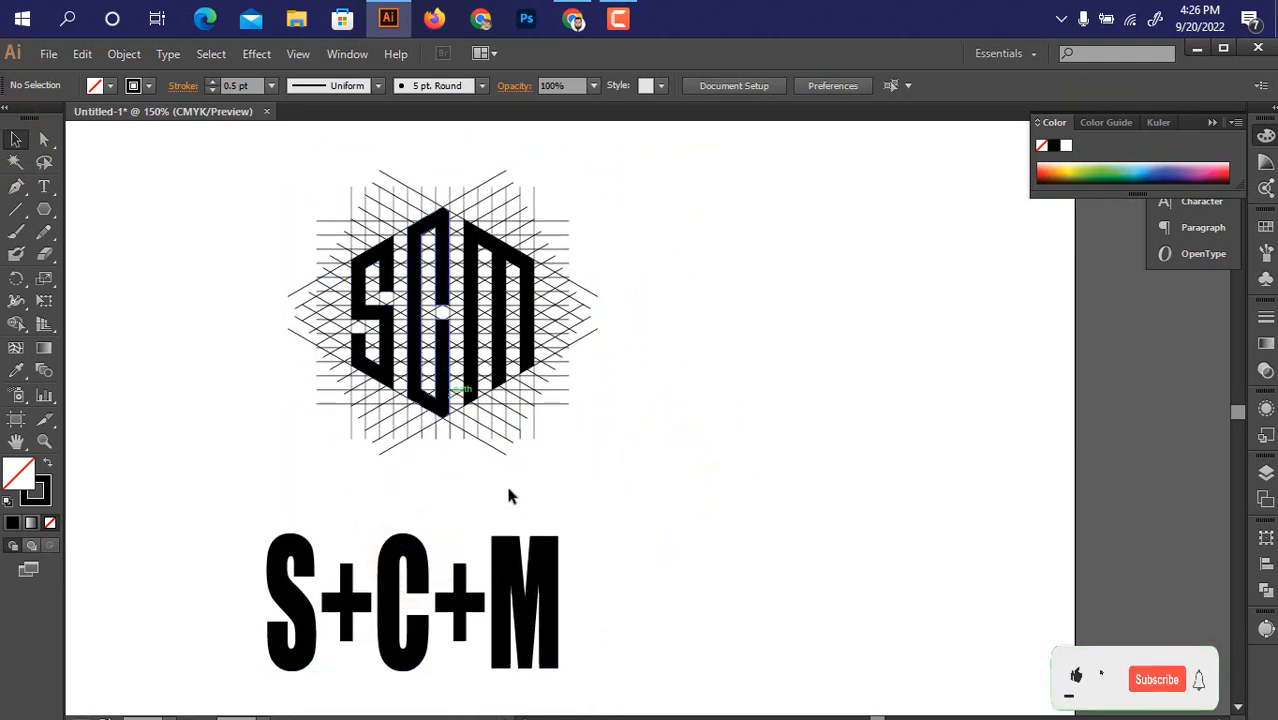
click(536, 368)
click(513, 322)
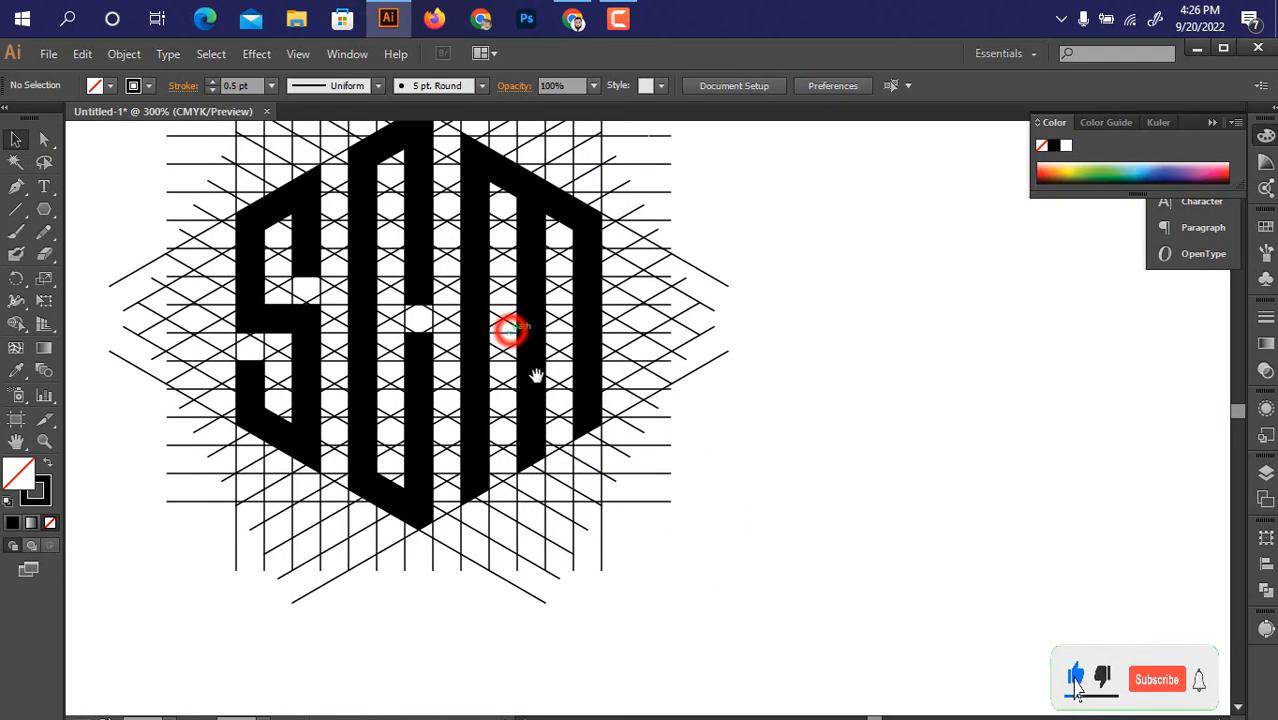
click(302, 368)
shift+click(358, 378)
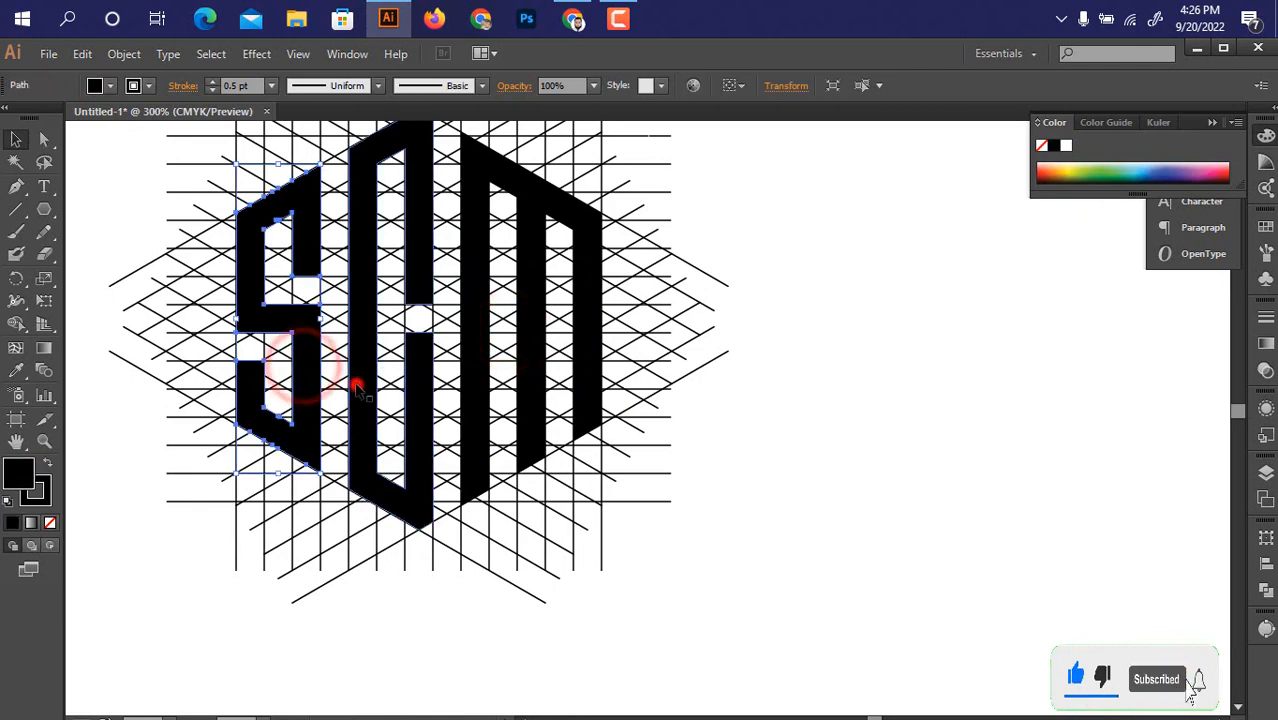
shift+click(480, 370)
scroll(481, 370, down, 2)
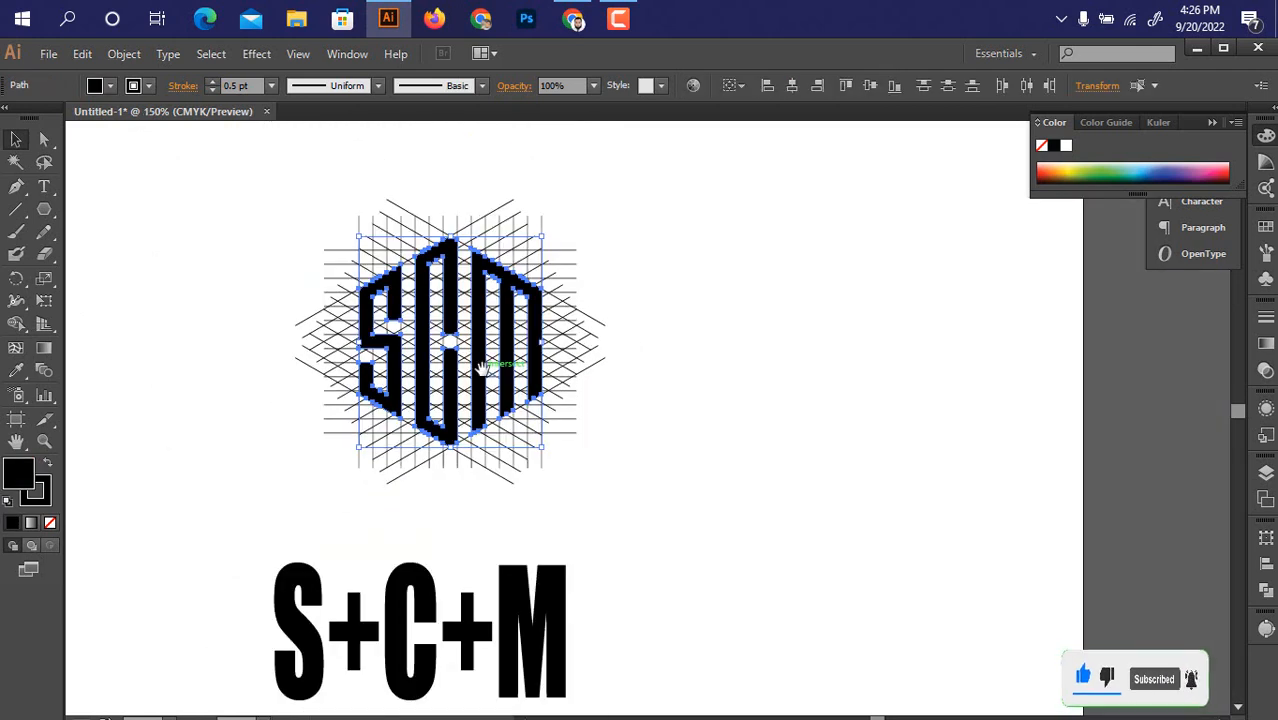
drag(460, 369, 756, 330)
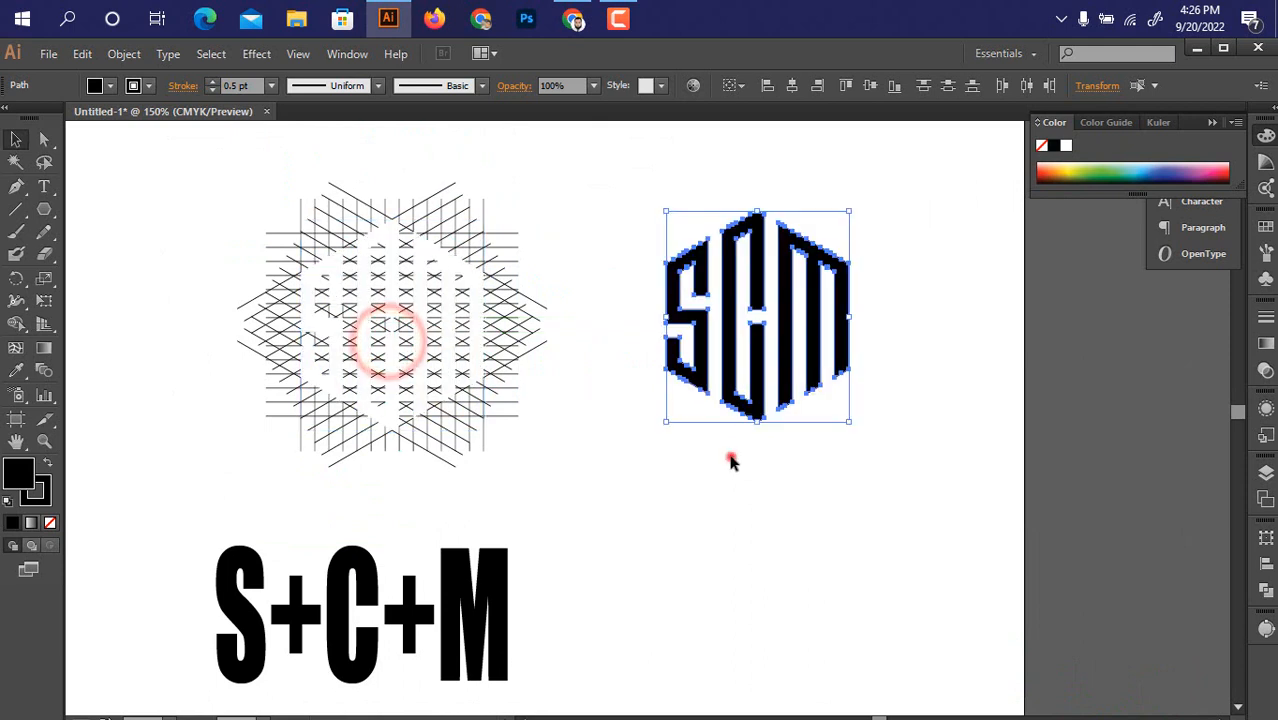
Select all the leftover grid lines and delete them.
click(733, 457)
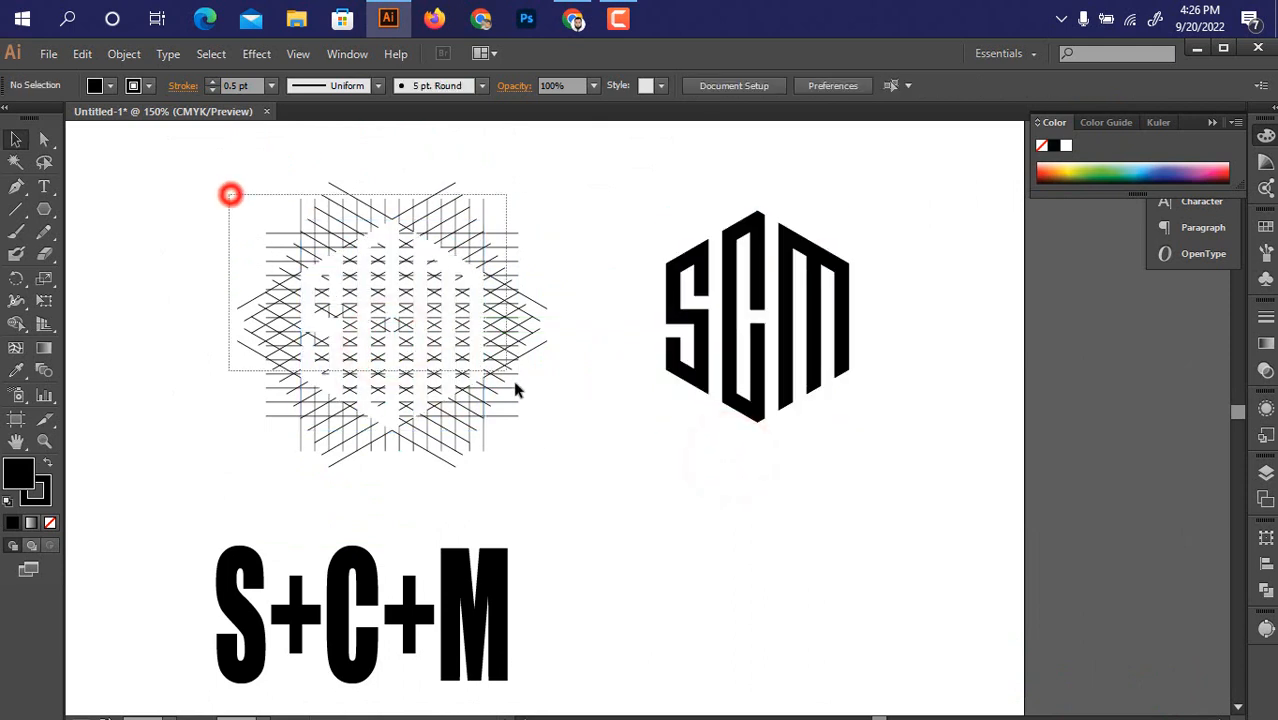
drag(515, 390, 576, 462)
key(Delete)
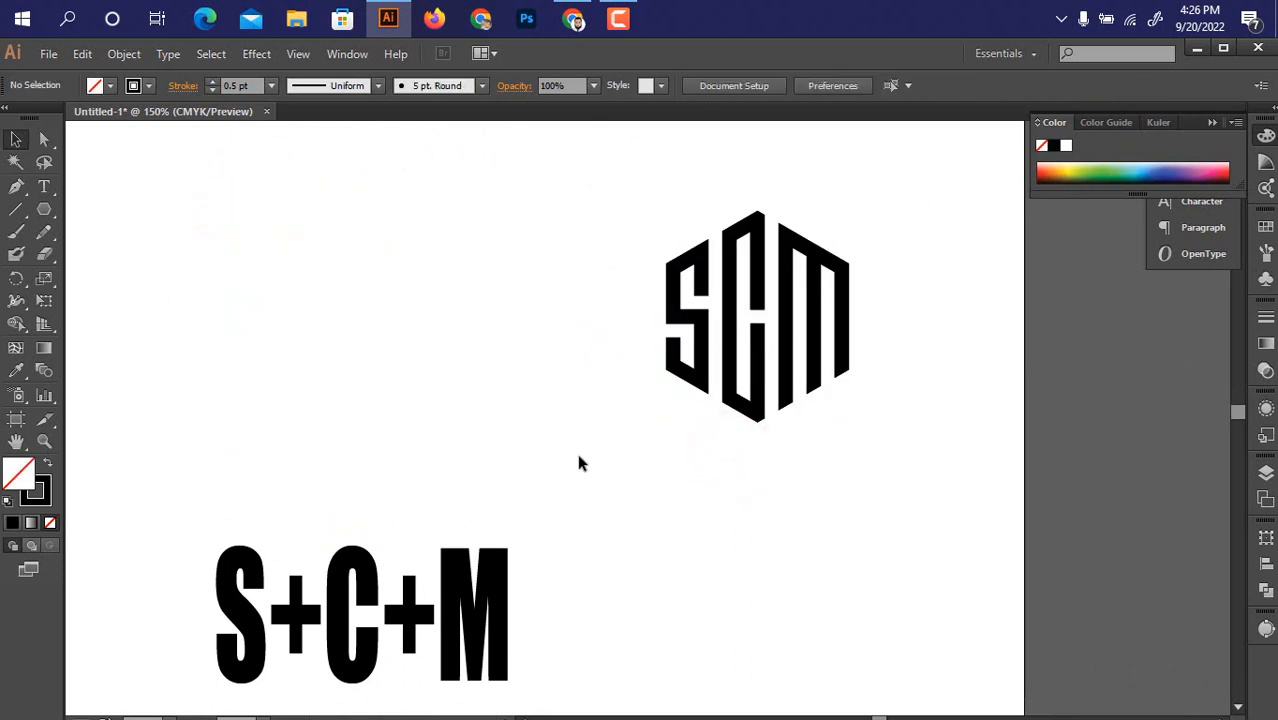
Move the complete SCM logo to the upper-left area of the artboard and deselect it.
mouse_move(553, 411)
mouse_down()
mouse_move(568, 465)
mouse_move(673, 433)
mouse_move(534, 411)
mouse_up()
scroll(610, 414, down, 1)
drag(553, 241, 829, 445)
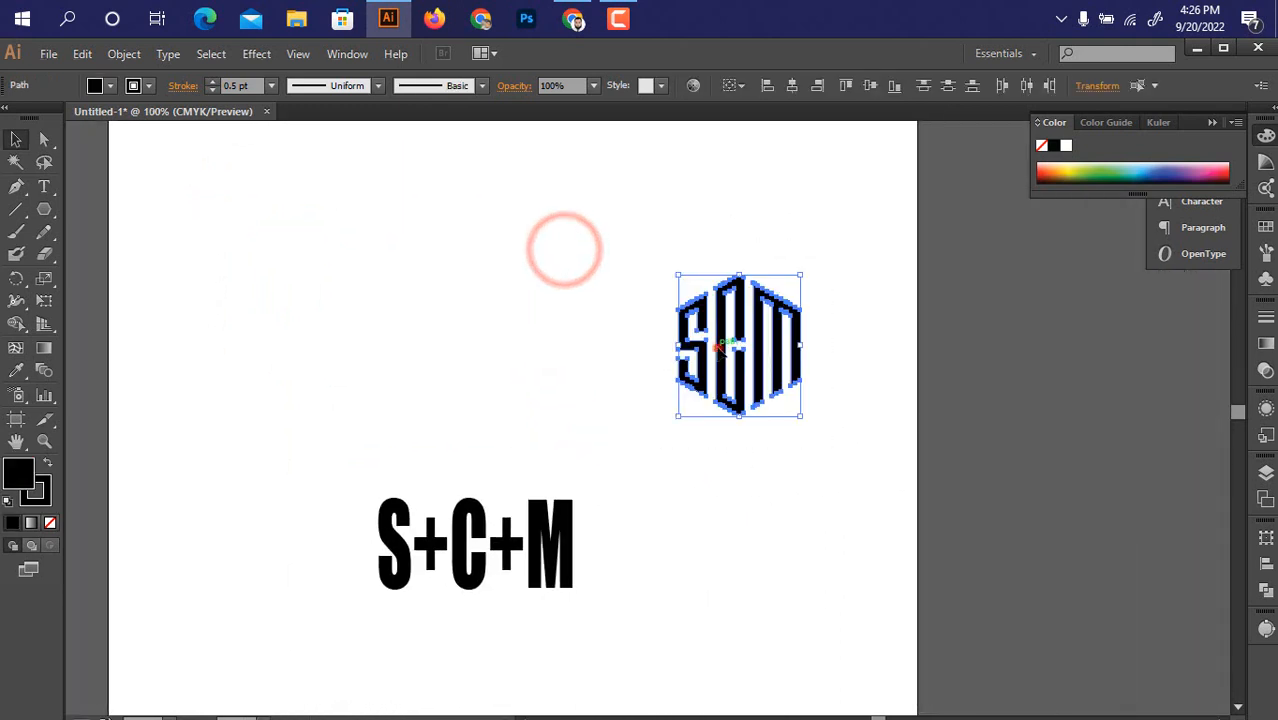
drag(700, 348, 256, 312)
click(513, 336)
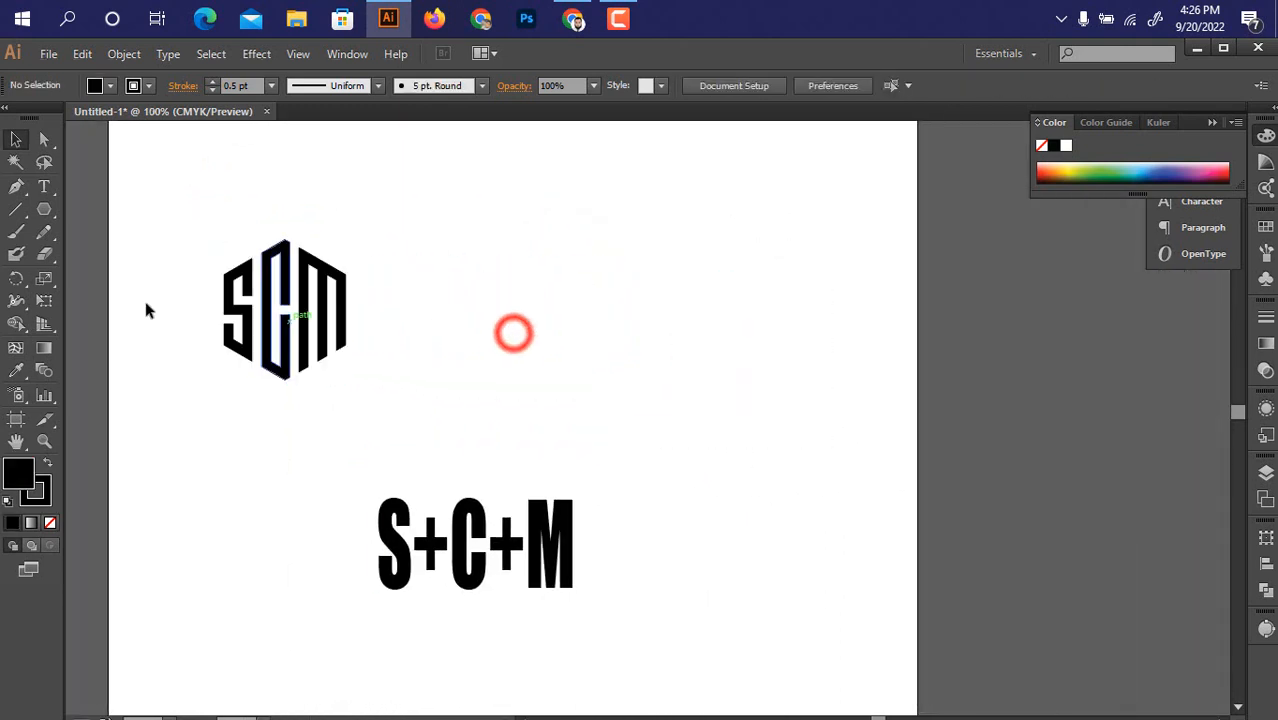
Draw a straight vertical line with the Line Segment tool in the empty area beside the logo.
click(15, 211)
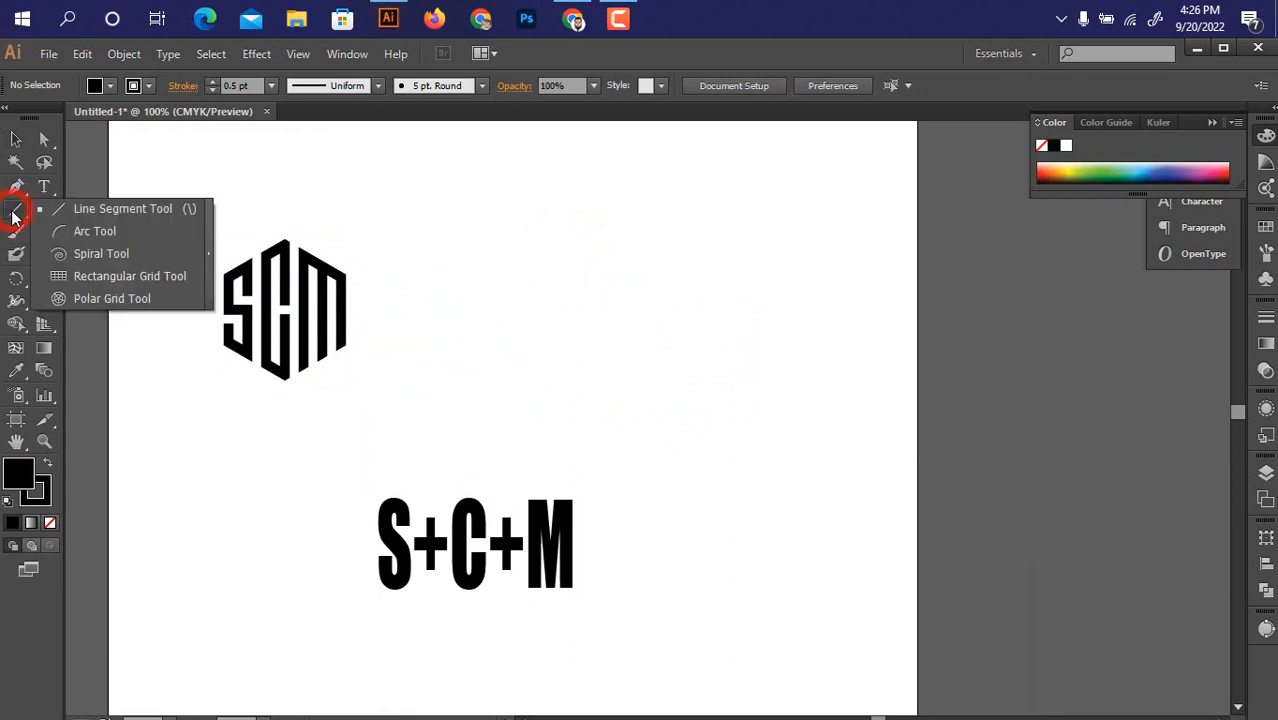
click(86, 209)
key(ctrl+plus)
drag(566, 261, 576, 458)
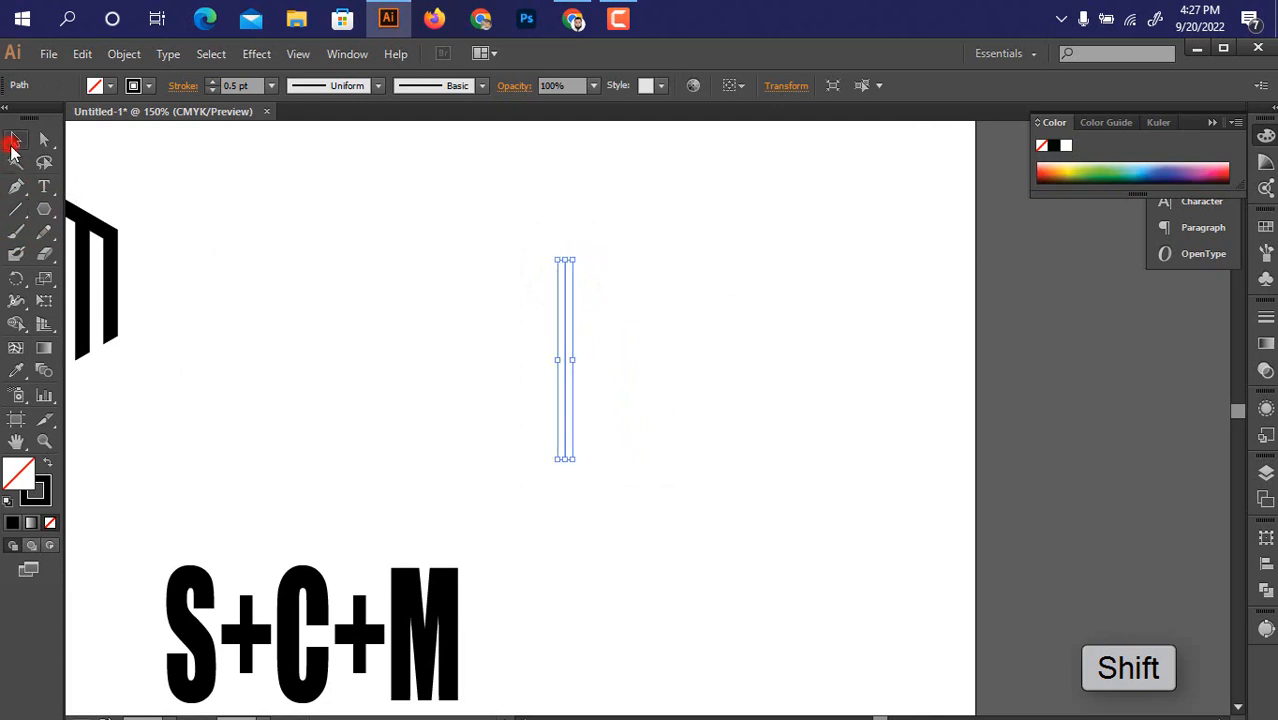
Copy the vertical line a short distance to its left and repeat the copy until there are 14 evenly spaced lines.
drag(565, 362, 553, 362)
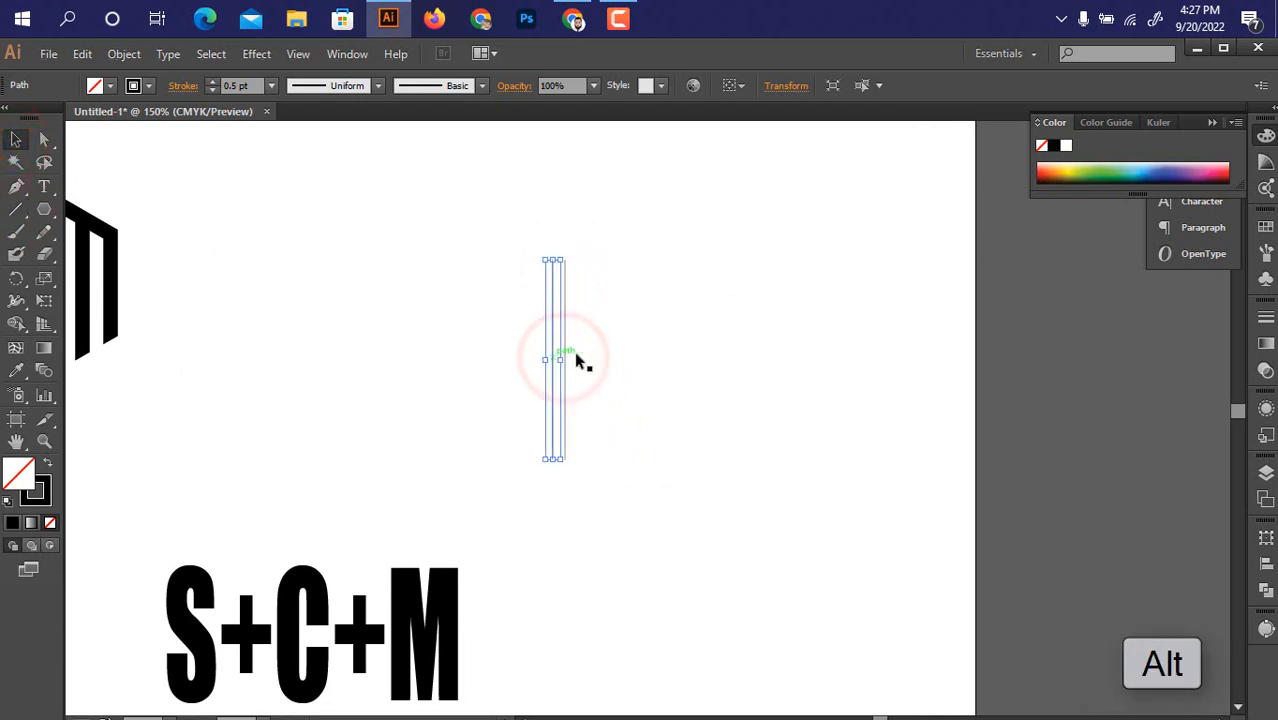
click(604, 355)
click(553, 357)
key(ctrl+d)
key(ctrl+d)
key(ctrl+d)
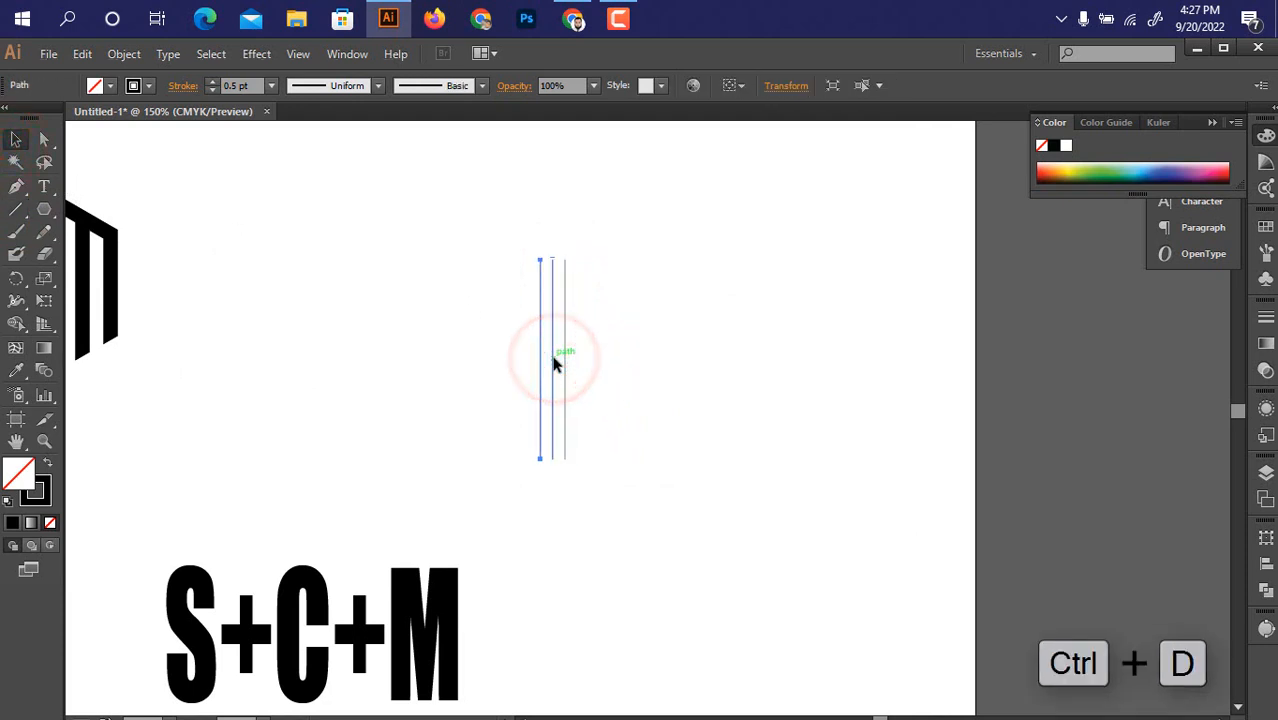
key(ctrl+d)
key(ctrl+d)
key(ctrl+d)
key(ctrl+d)
key(ctrl+d)
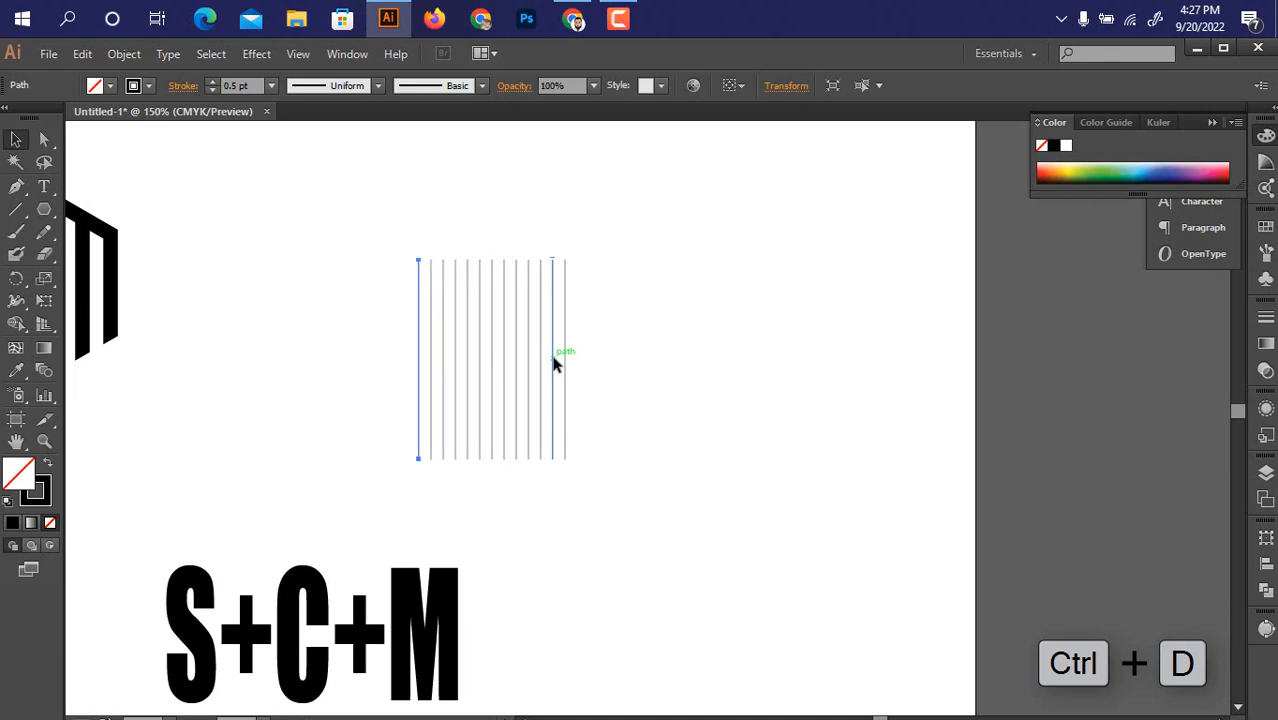
Align all 14 vertical lines on their vertical centers and stretch them slightly taller upward.
drag(336, 226, 692, 482)
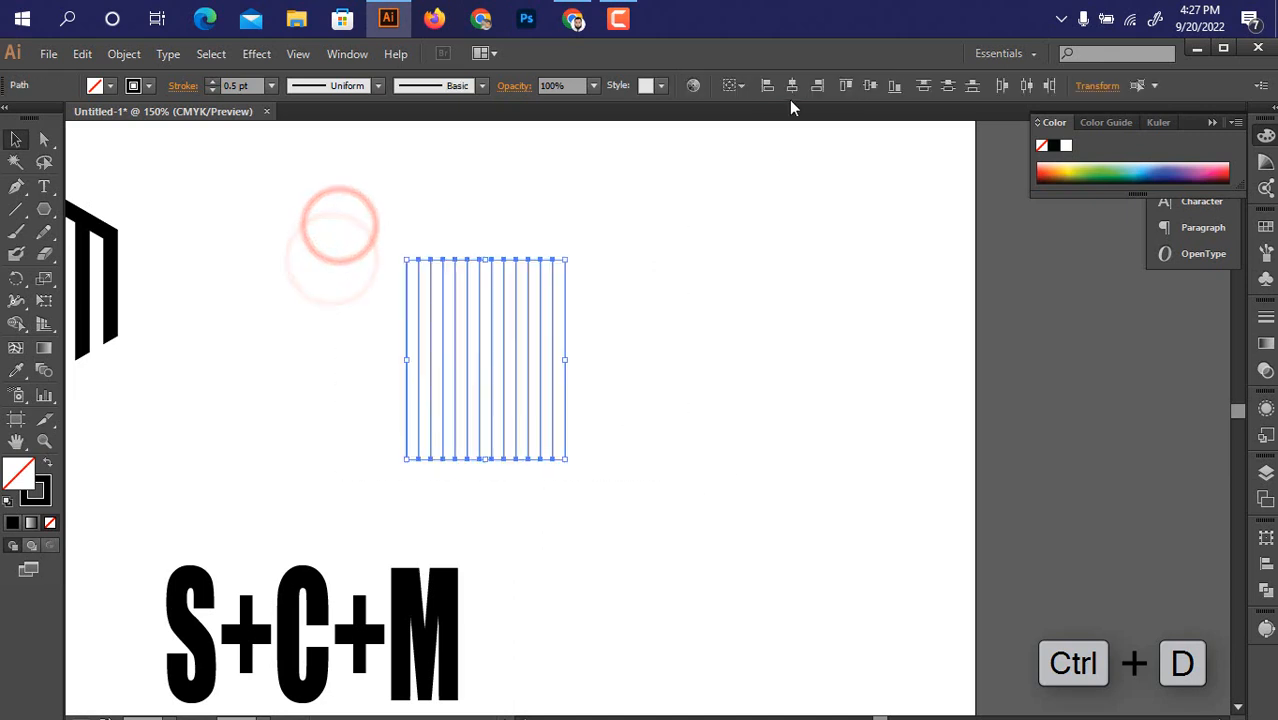
click(871, 86)
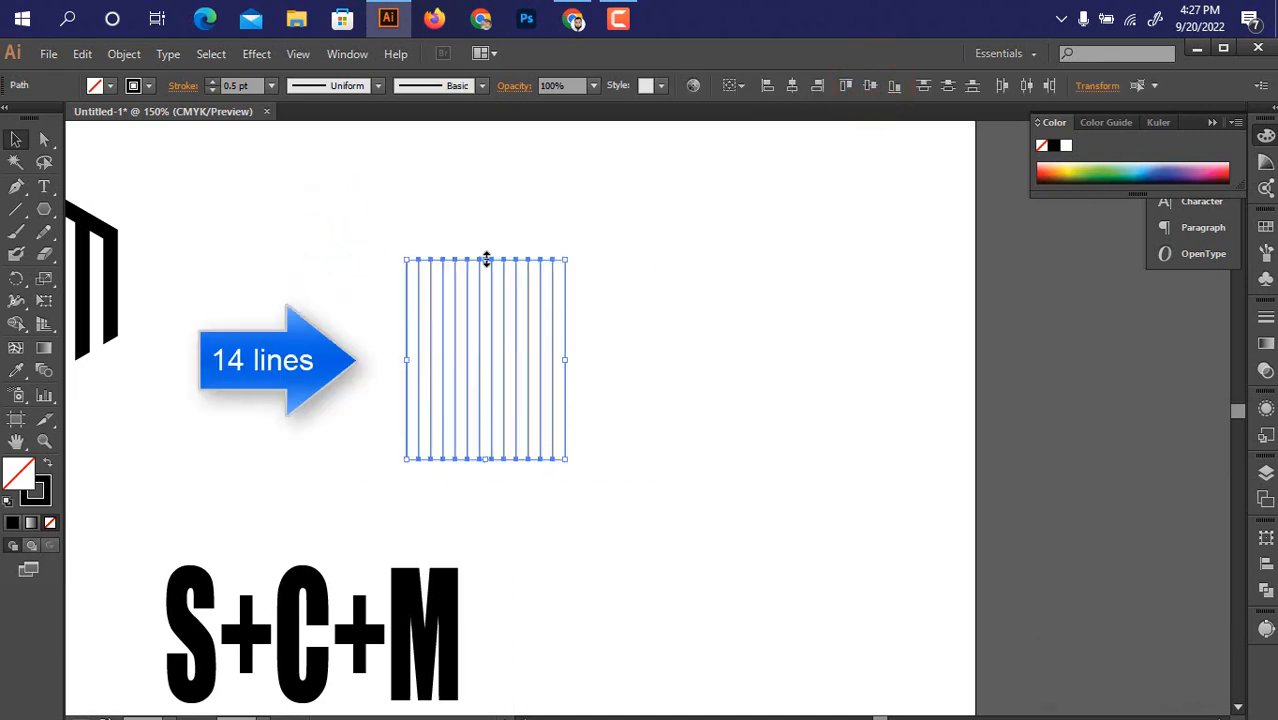
drag(486, 260, 487, 240)
click(634, 278)
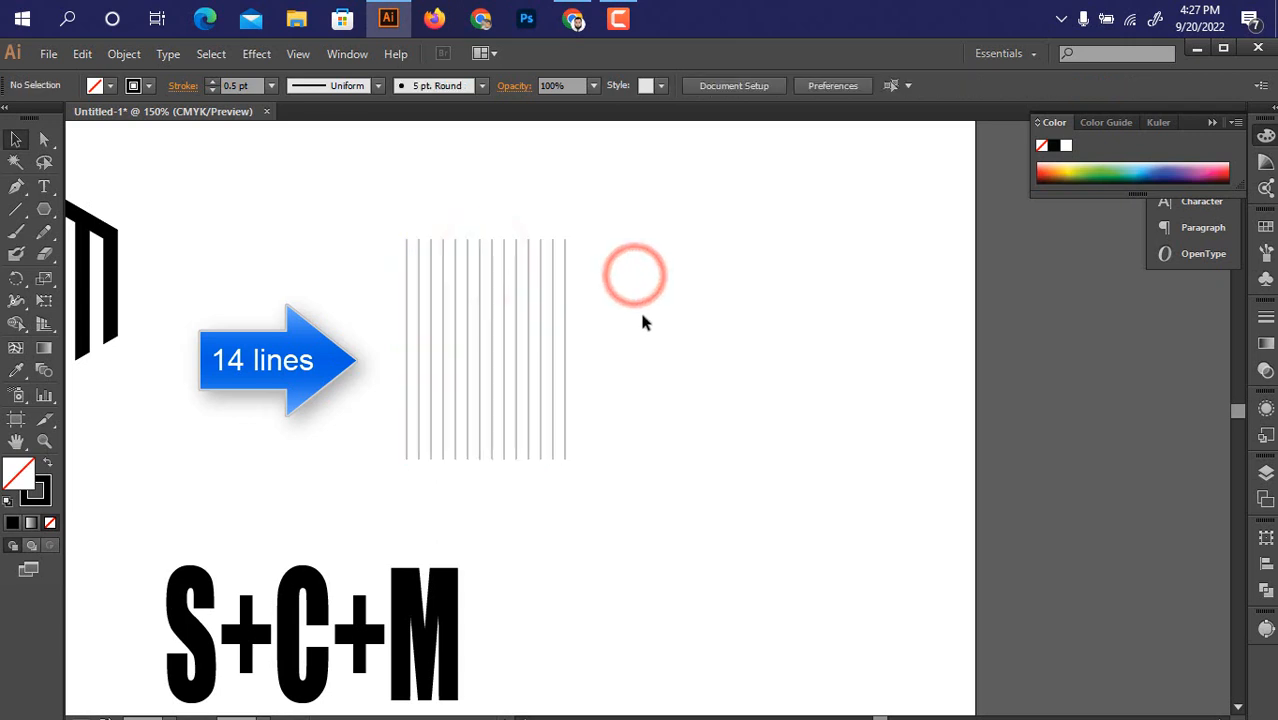
Draw a circle with the Ellipse tool over the 14 vertical lines, about as wide as the whole set of lines.
drag(665, 323, 703, 317)
click(49, 214)
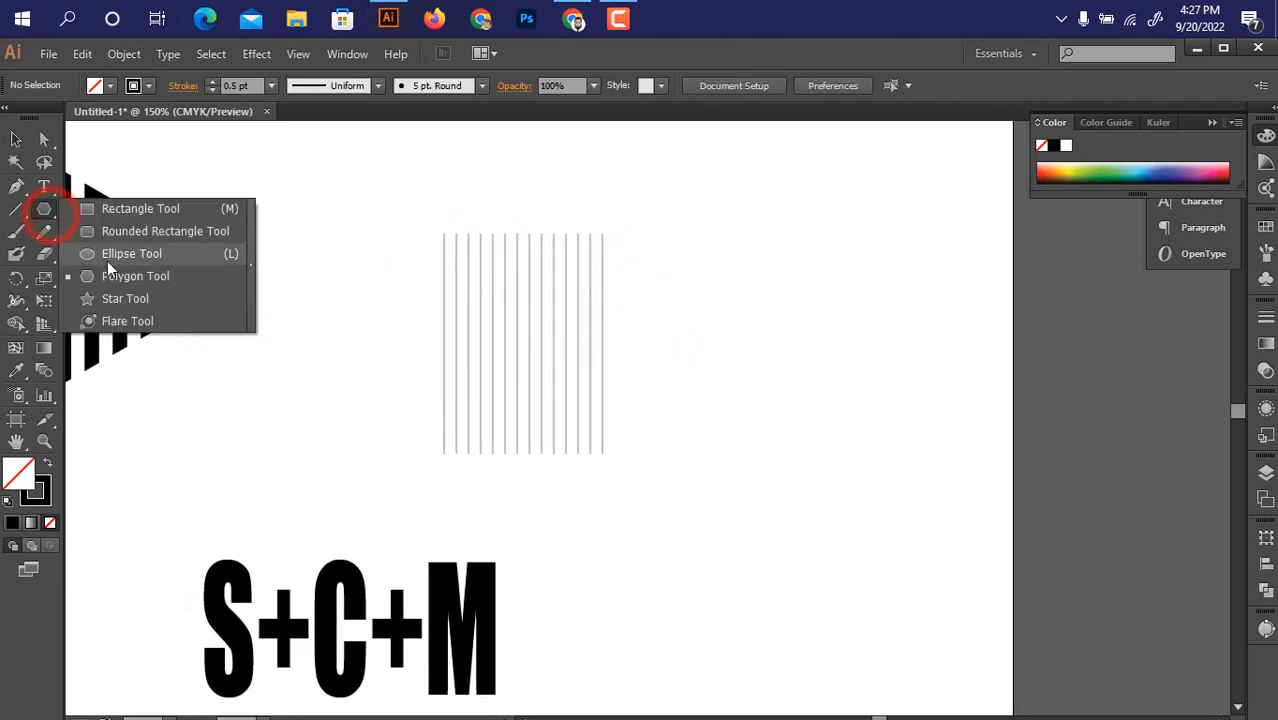
click(120, 254)
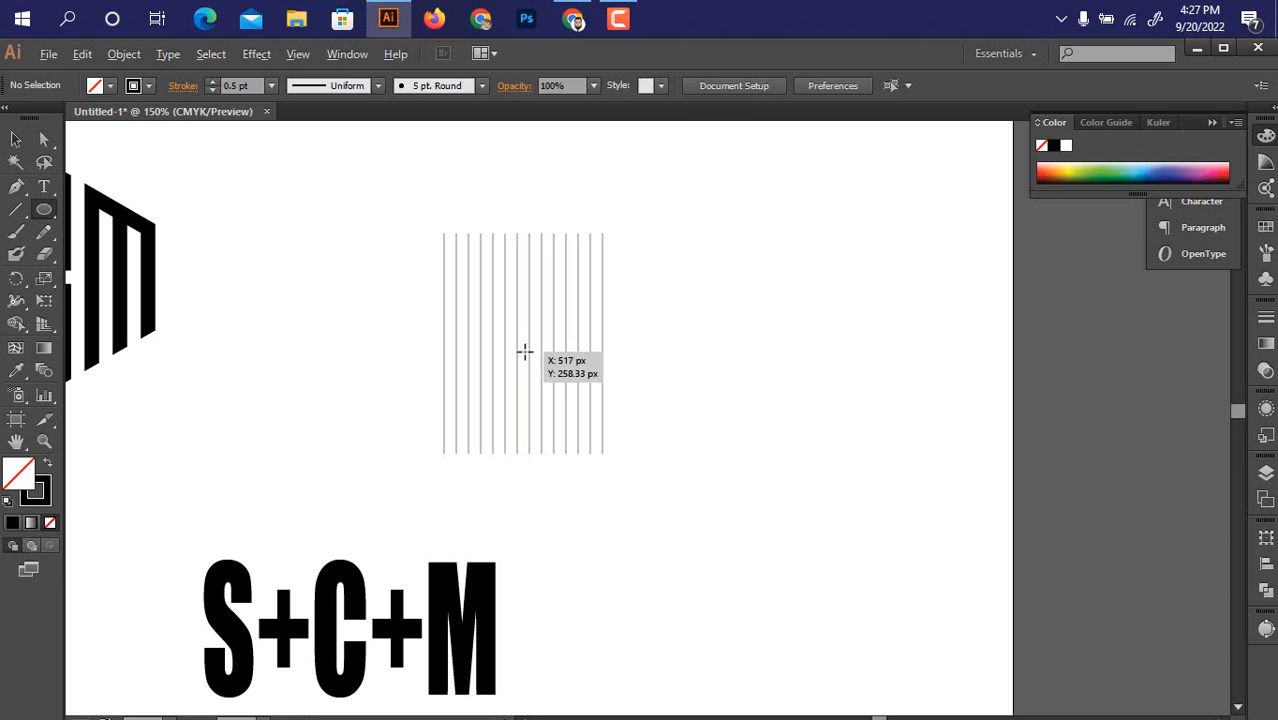
drag(524, 352, 584, 430)
scroll(517, 416, up, 1)
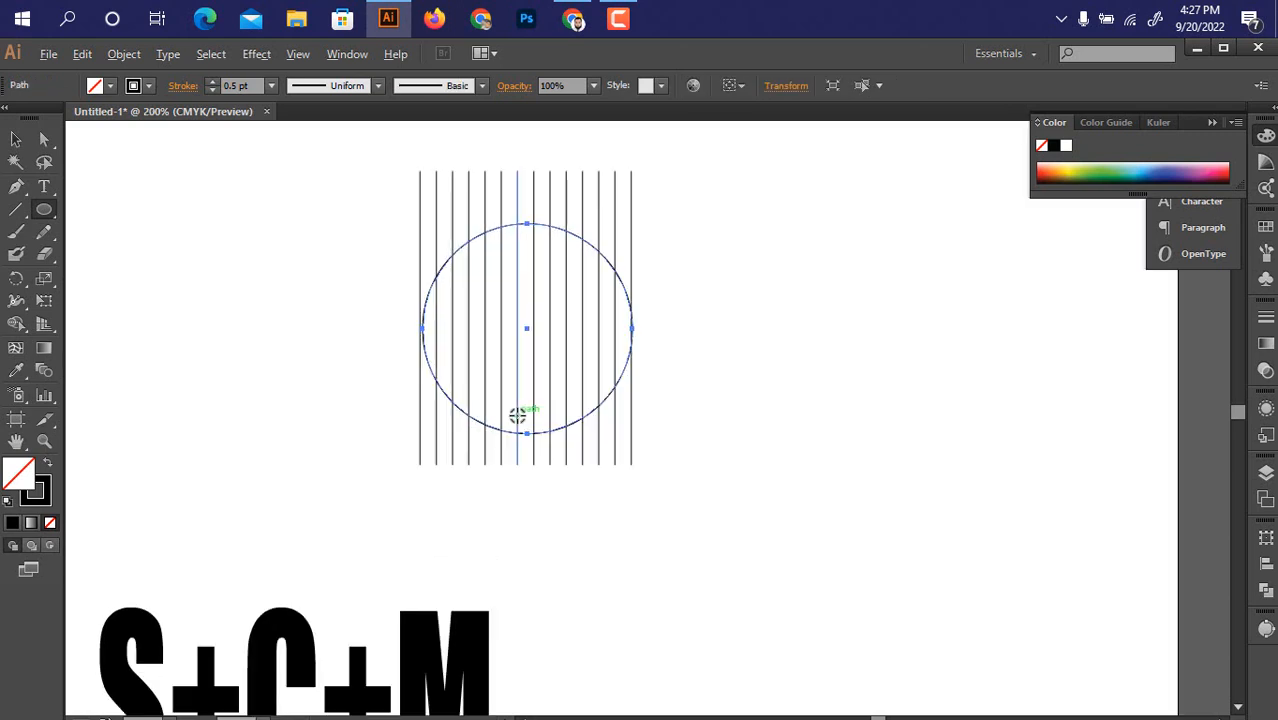
Align the circle and the 14 vertical lines on their horizontal and vertical centers.
click(16, 139)
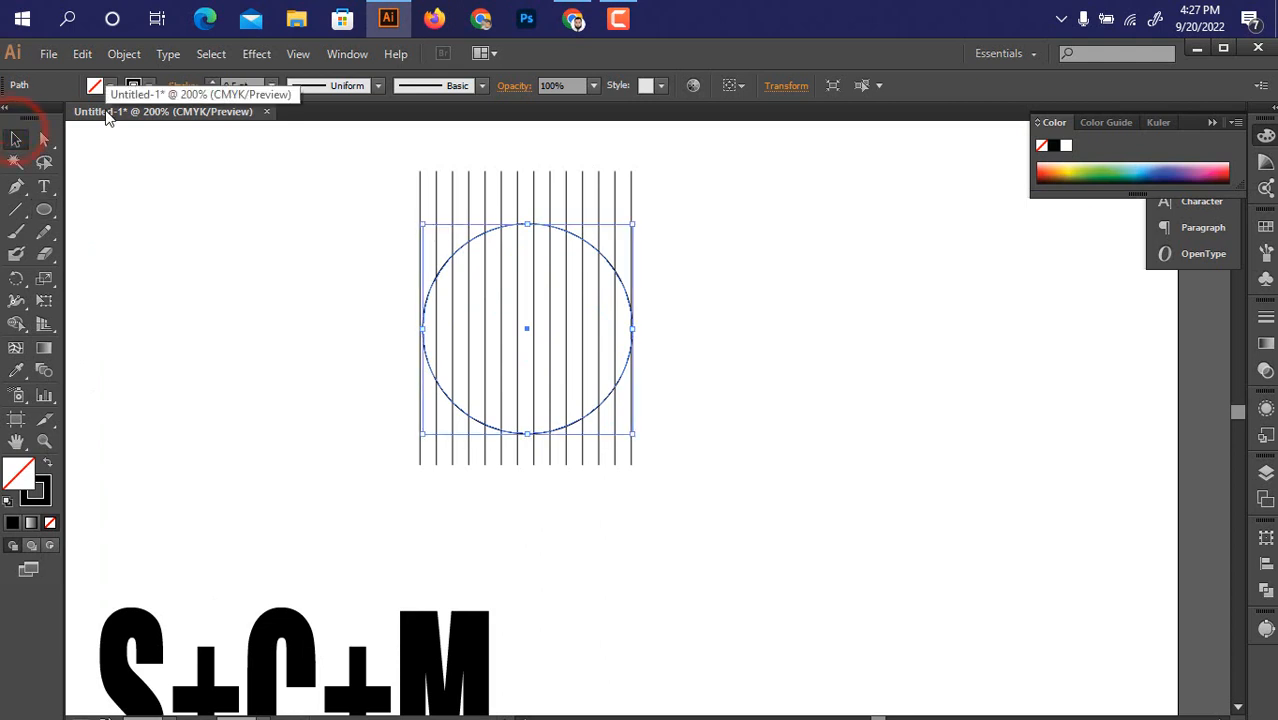
click(727, 371)
drag(708, 529, 364, 172)
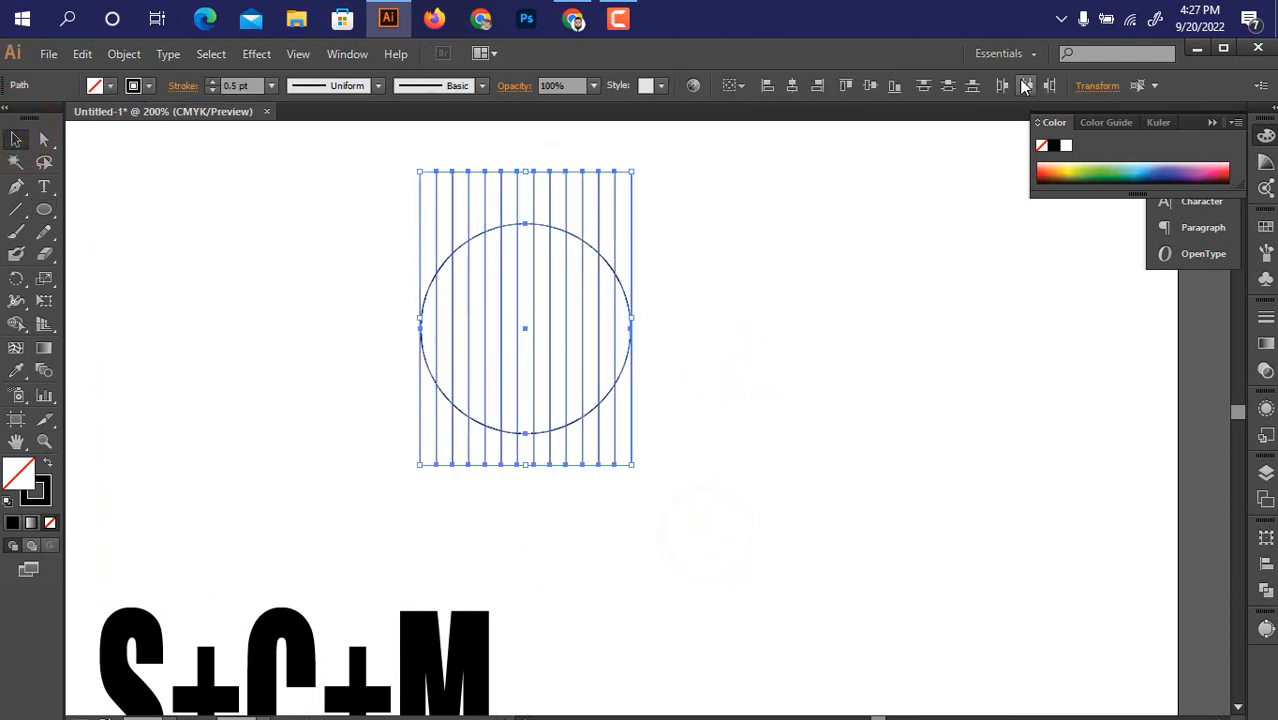
click(880, 85)
click(762, 396)
Reflect a copy of the 14 vertical lines at a 135° angle to create crossing horizontal lines.
drag(379, 448, 650, 488)
right_click(602, 458)
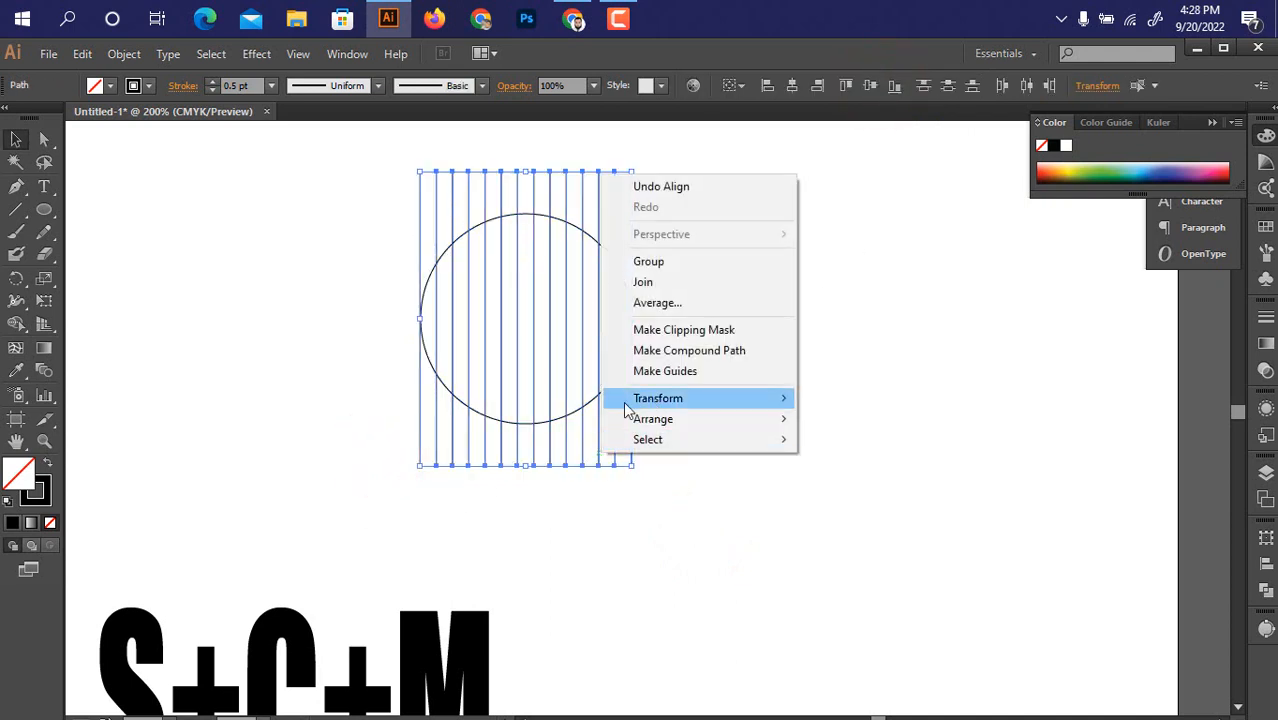
click(662, 396)
click(829, 467)
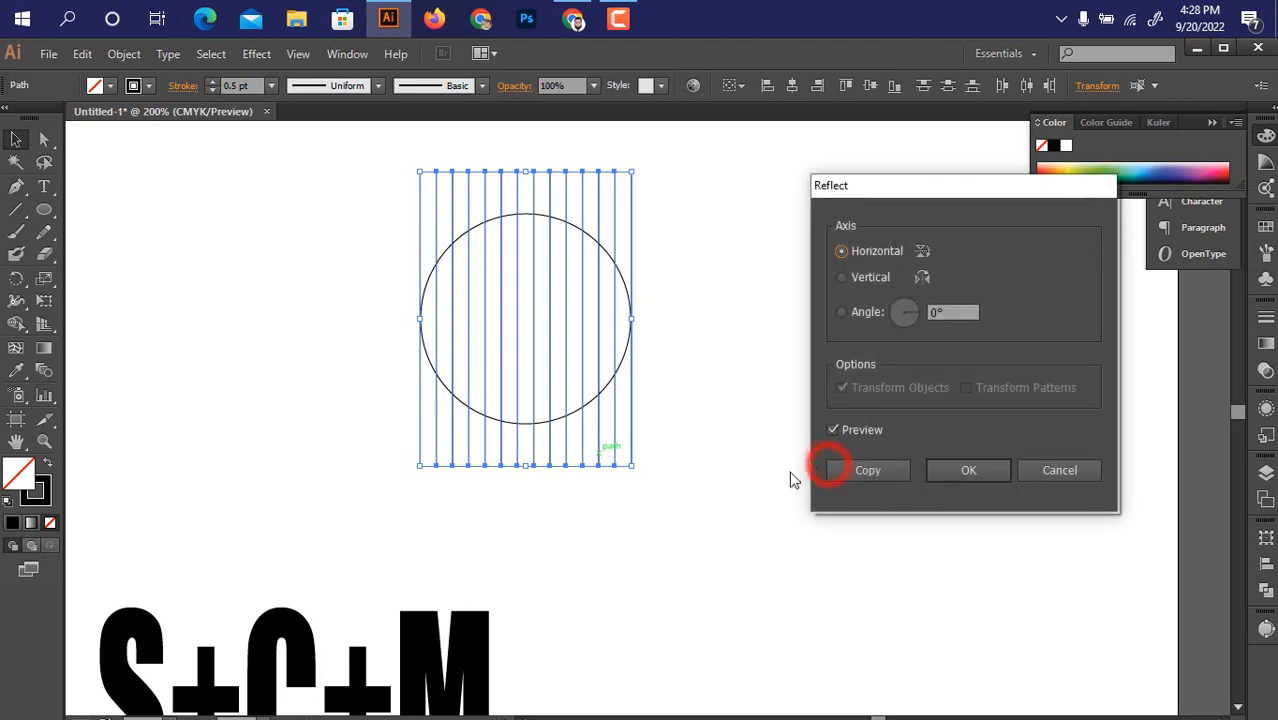
click(841, 278)
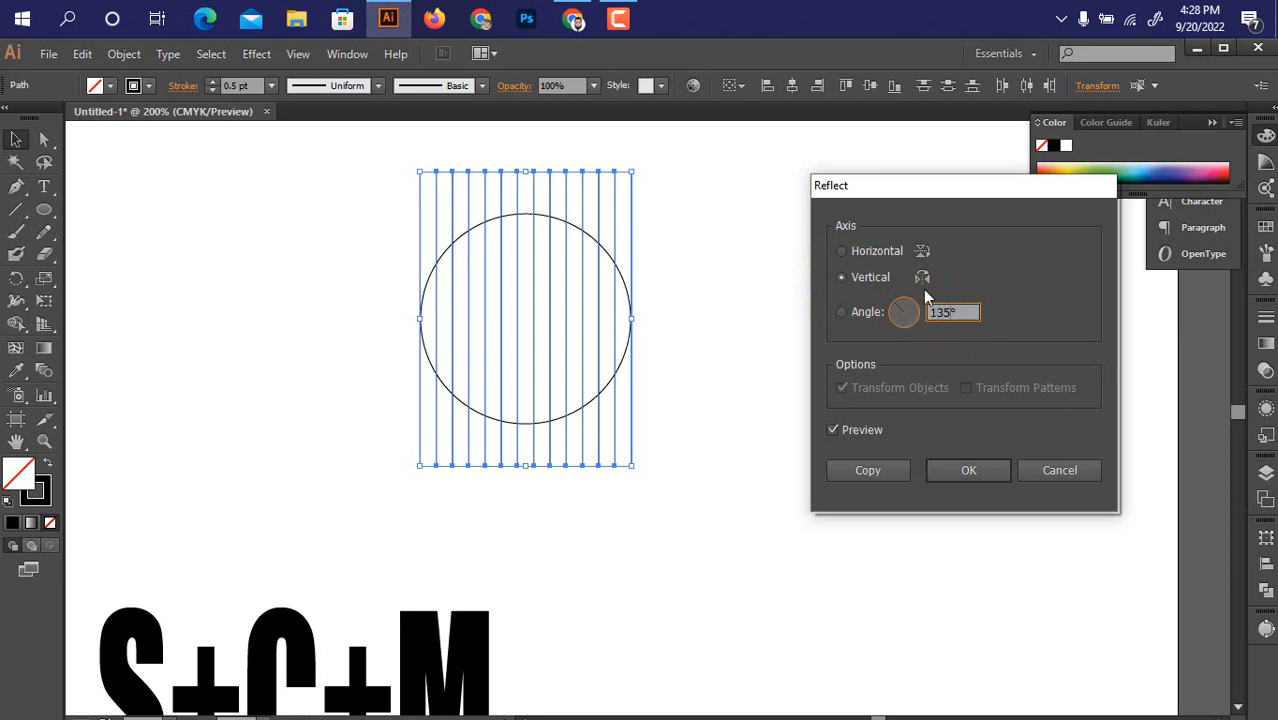
click(868, 470)
click(773, 523)
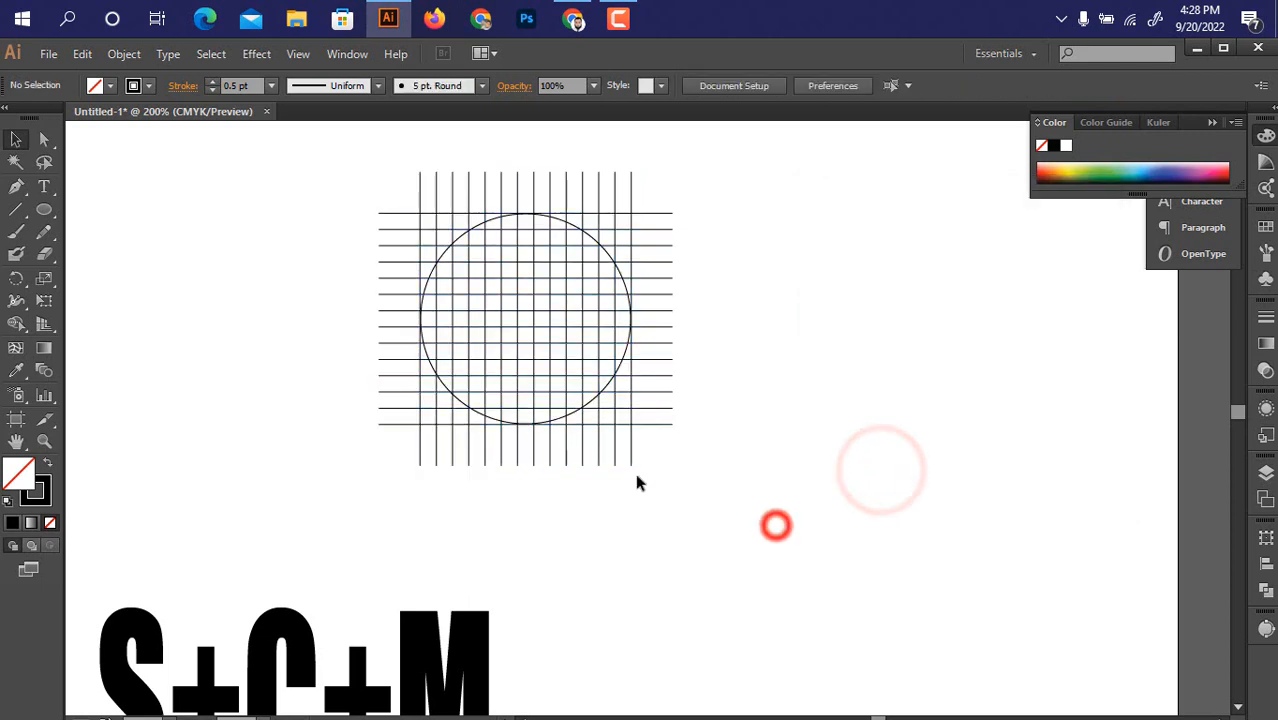
Duplicate the circle in place and shrink the copy concentrically so it sits one grid cell inside the original.
click(556, 420)
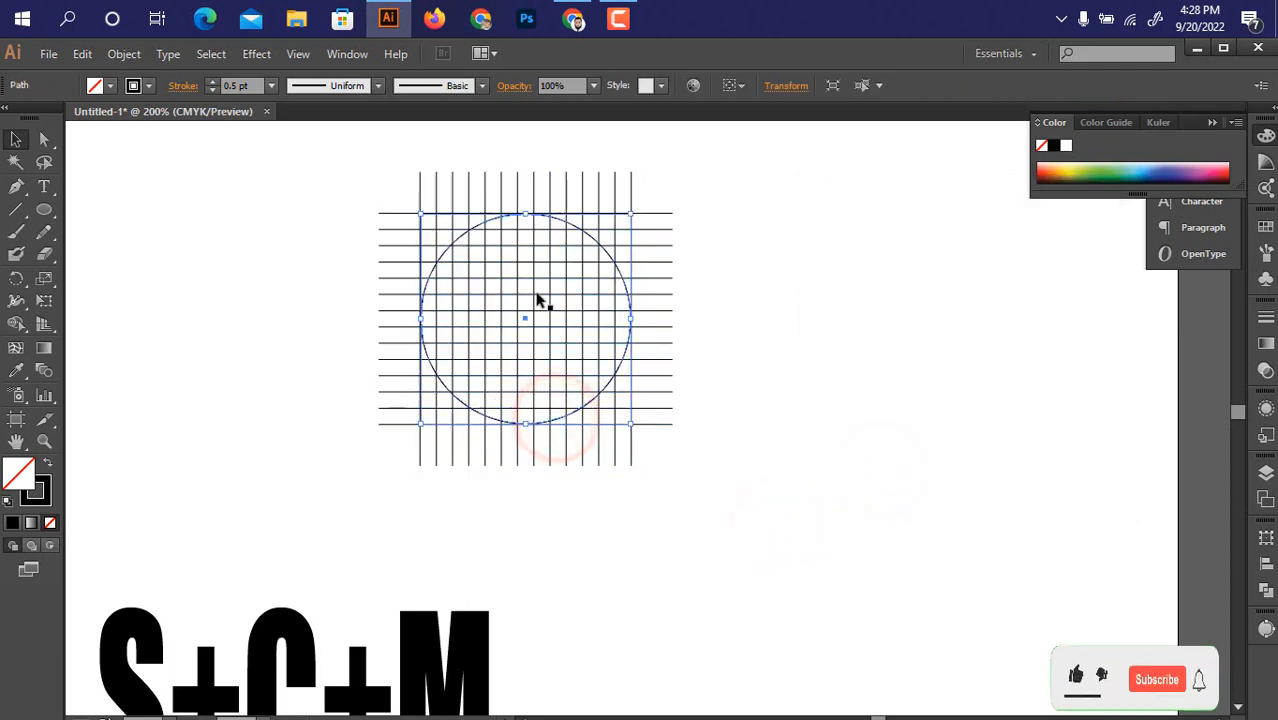
click(82, 53)
click(111, 144)
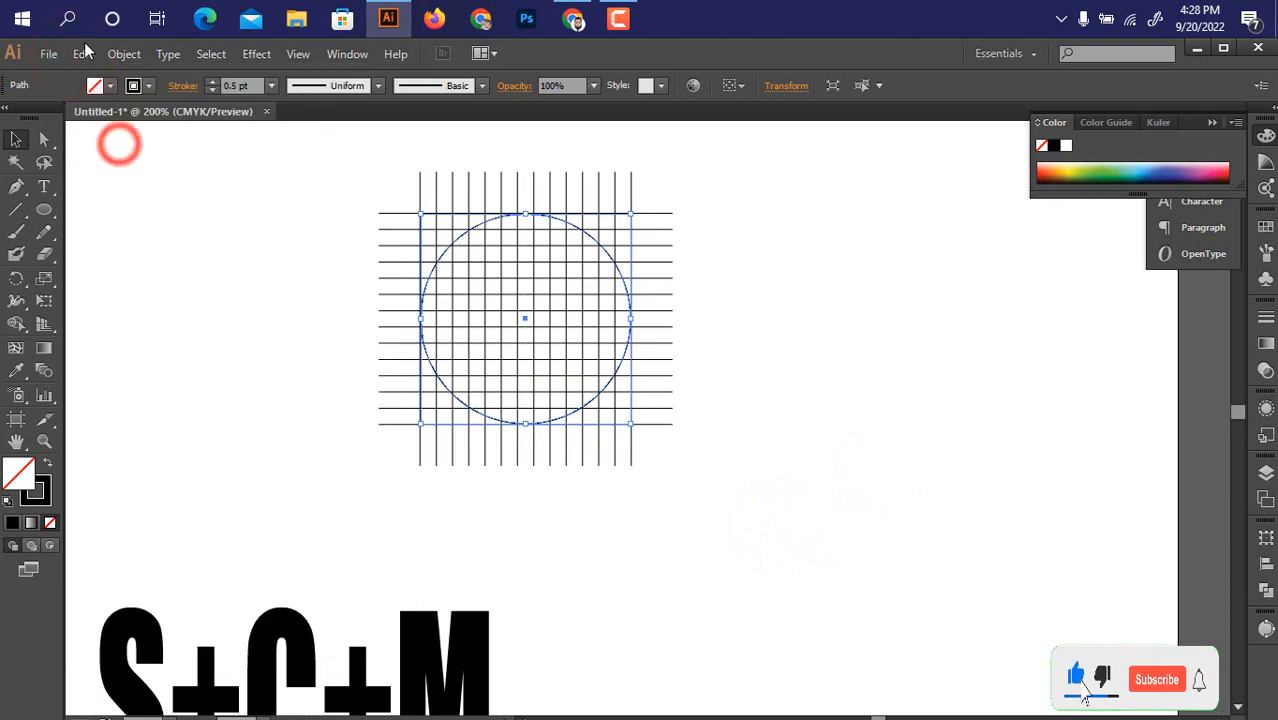
click(82, 53)
click(176, 190)
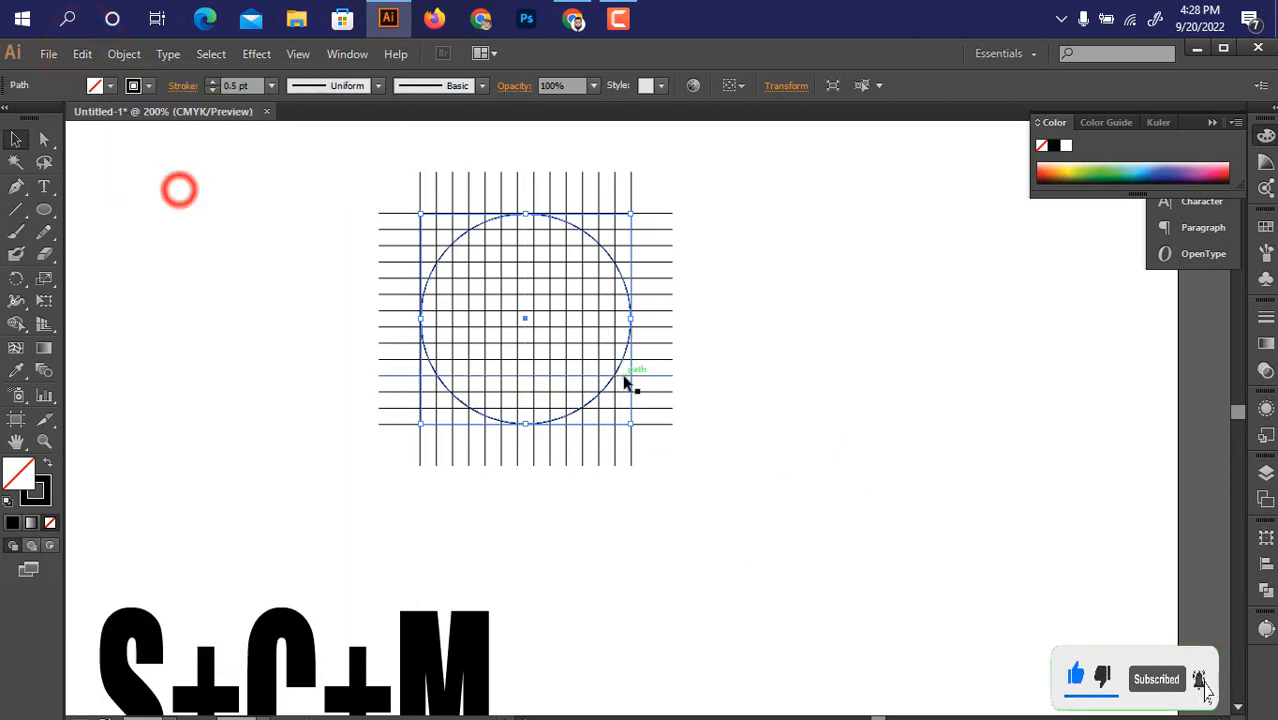
click(630, 423)
drag(630, 423, 614, 414)
click(747, 522)
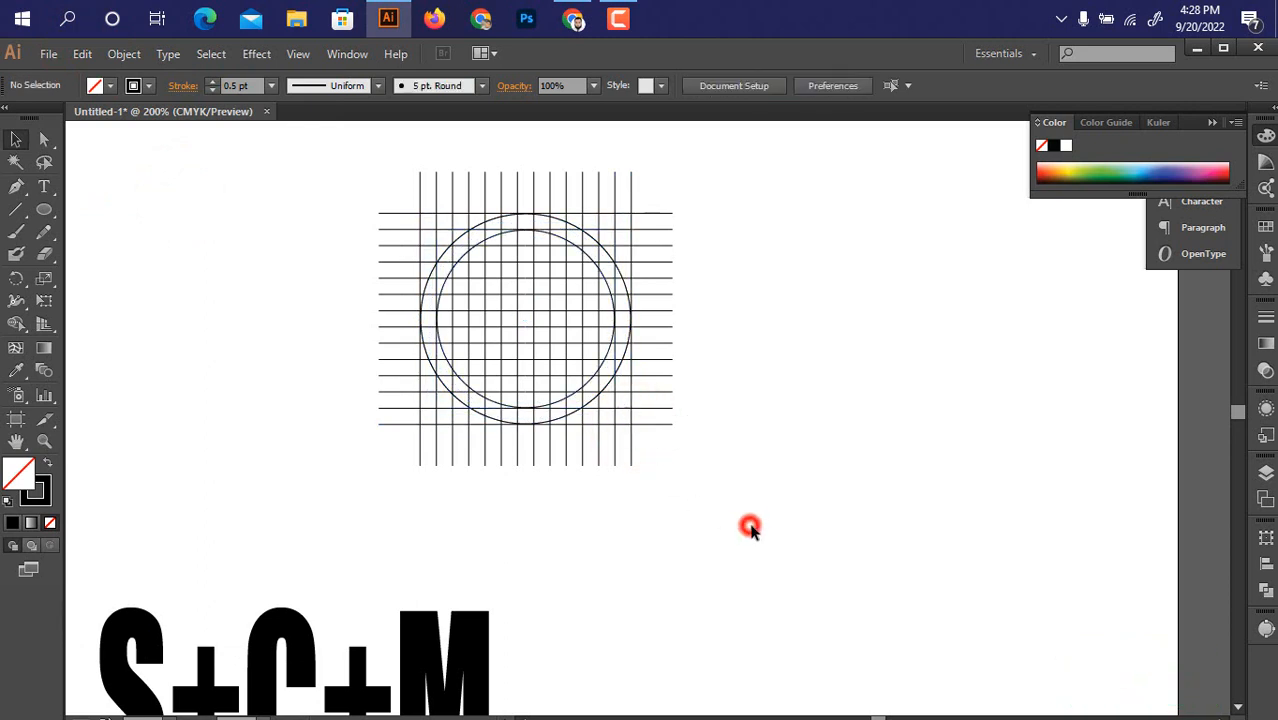
Select the whole grid with both circles and set up the Shape Builder with a black fill and no stroke.
drag(800, 577, 364, 183)
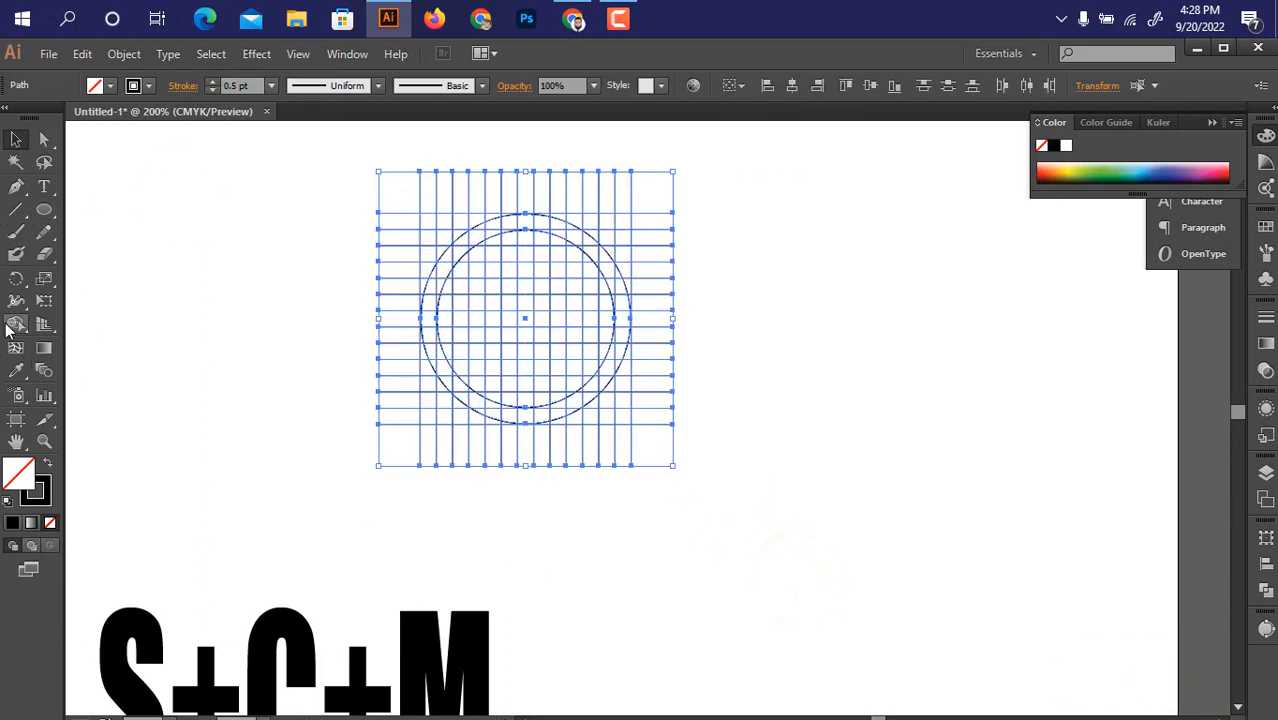
drag(7, 324, 114, 323)
click(110, 85)
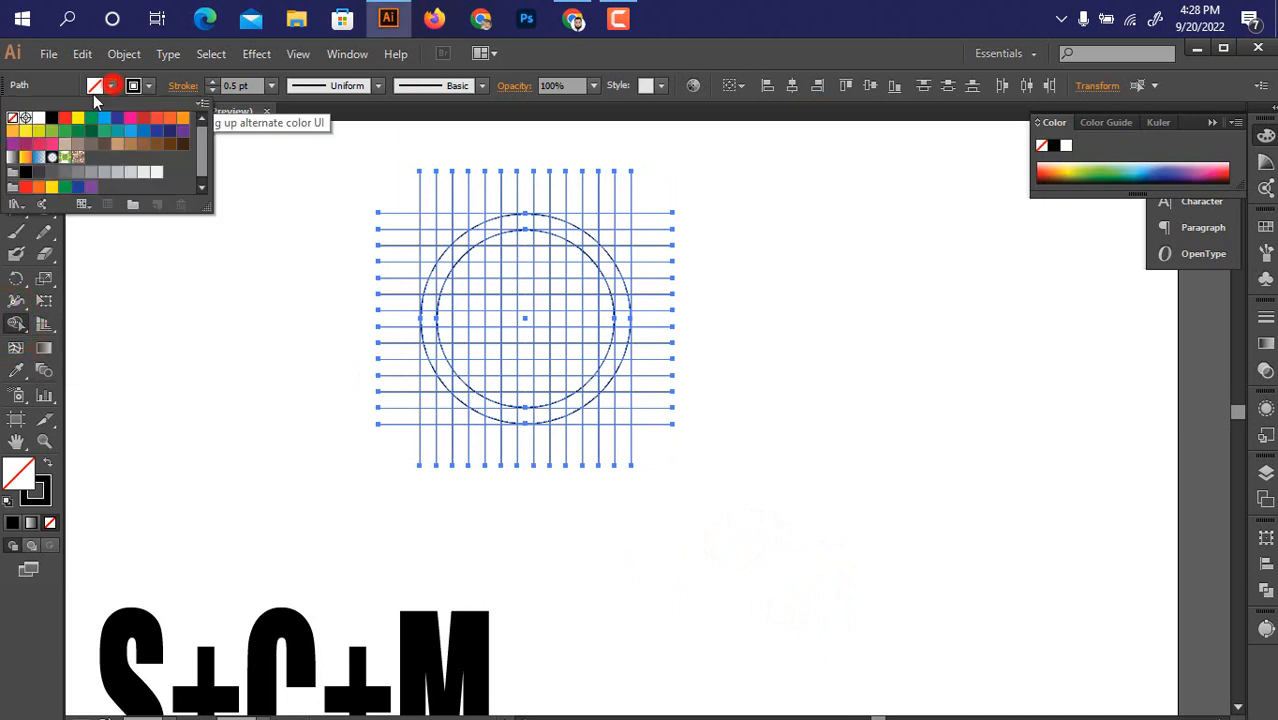
click(51, 117)
click(150, 87)
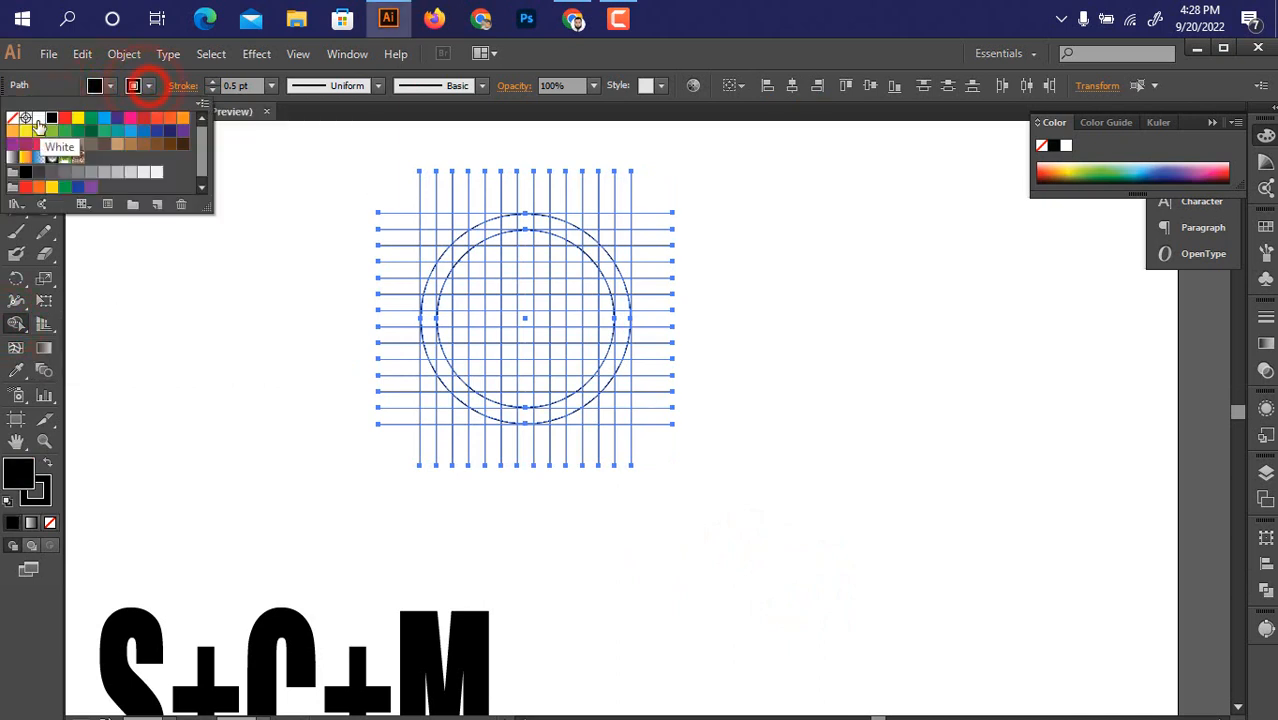
click(19, 121)
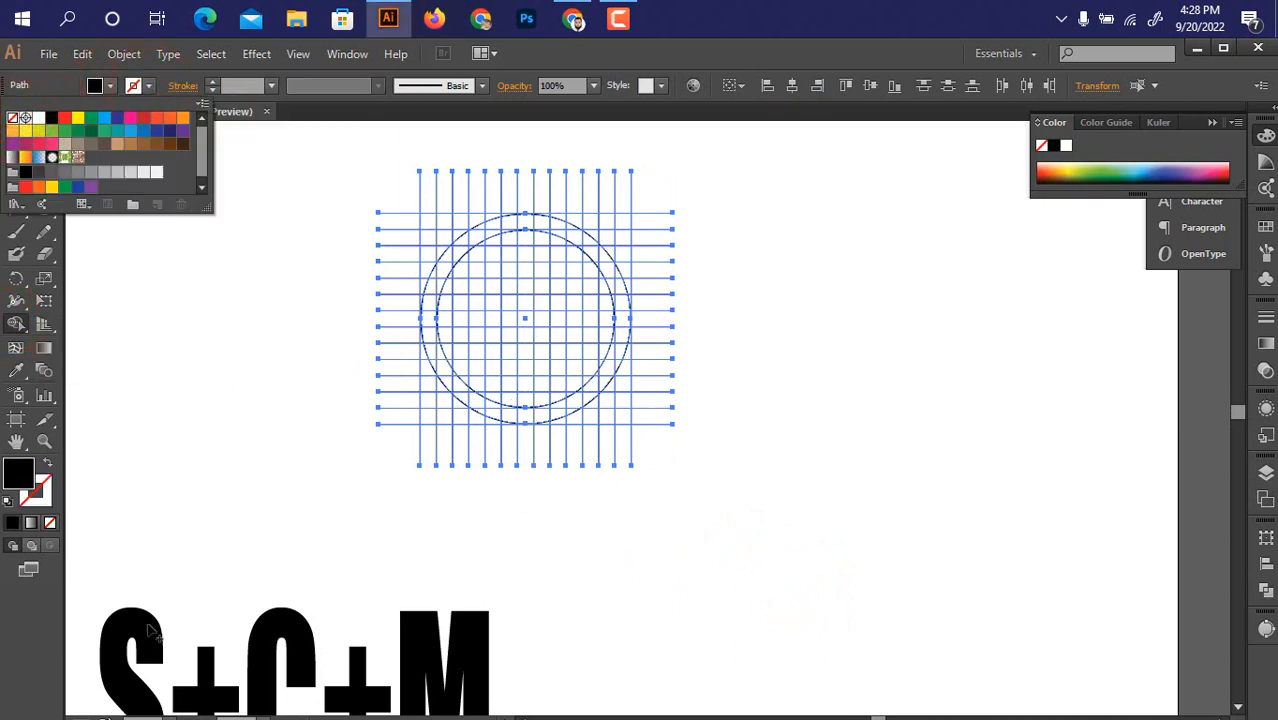
click(639, 50)
Merge the leftmost cells inside the circle into a rounded S with its curved ends and middle bar.
scroll(470, 350, up, 3)
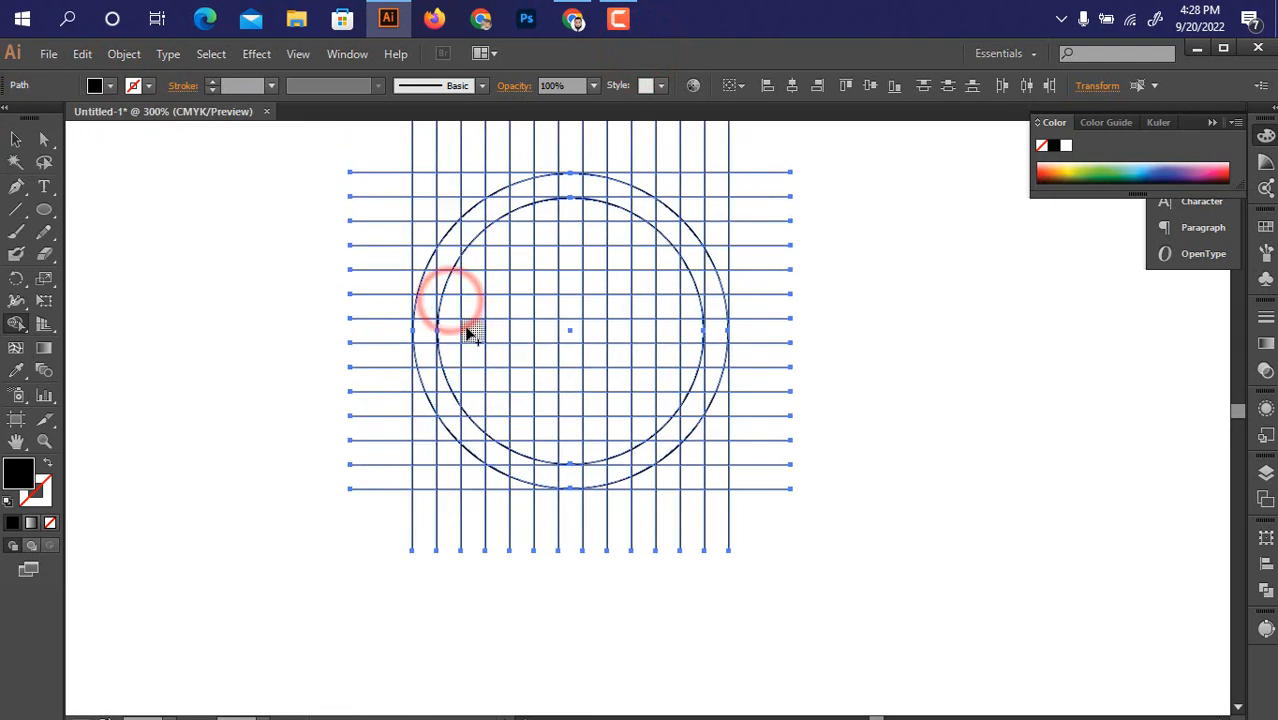
drag(458, 337, 483, 332)
drag(481, 222, 479, 215)
drag(477, 216, 420, 313)
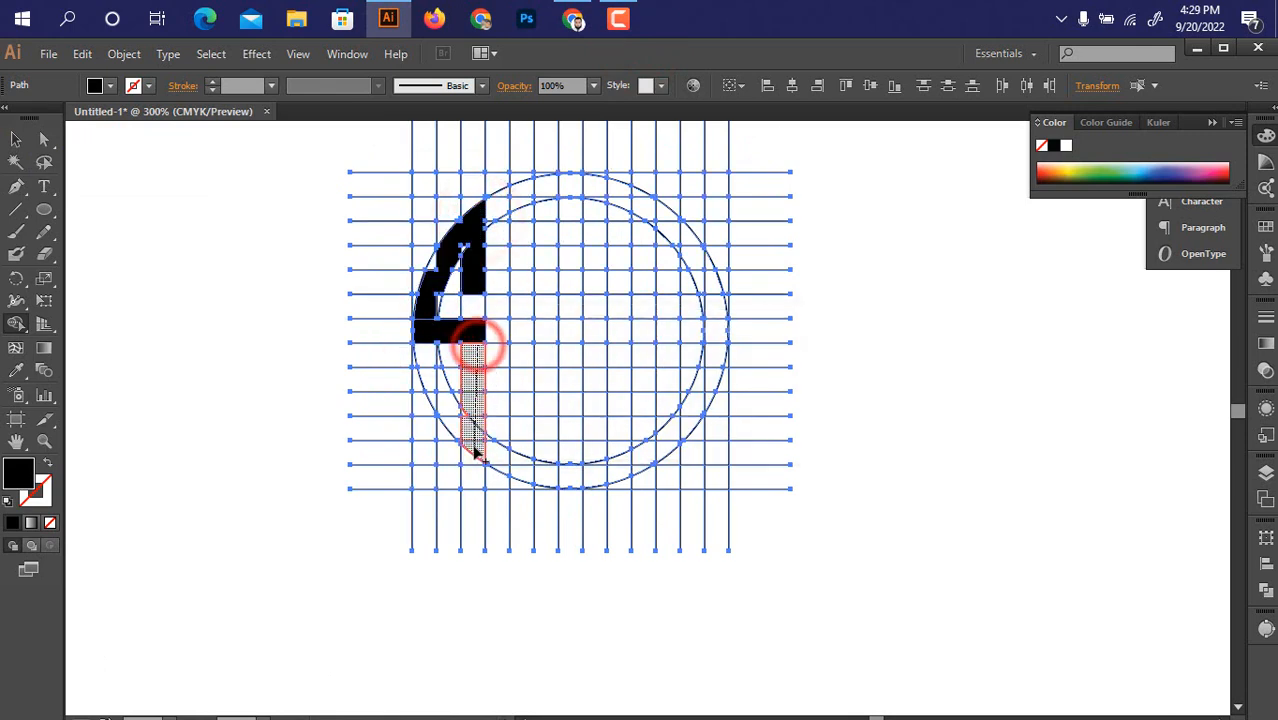
drag(476, 453, 467, 440)
drag(436, 388, 430, 378)
Merge the central cells into a C with a full-height stem and two right-hand arms separated by a one-cell gap.
drag(548, 454, 502, 437)
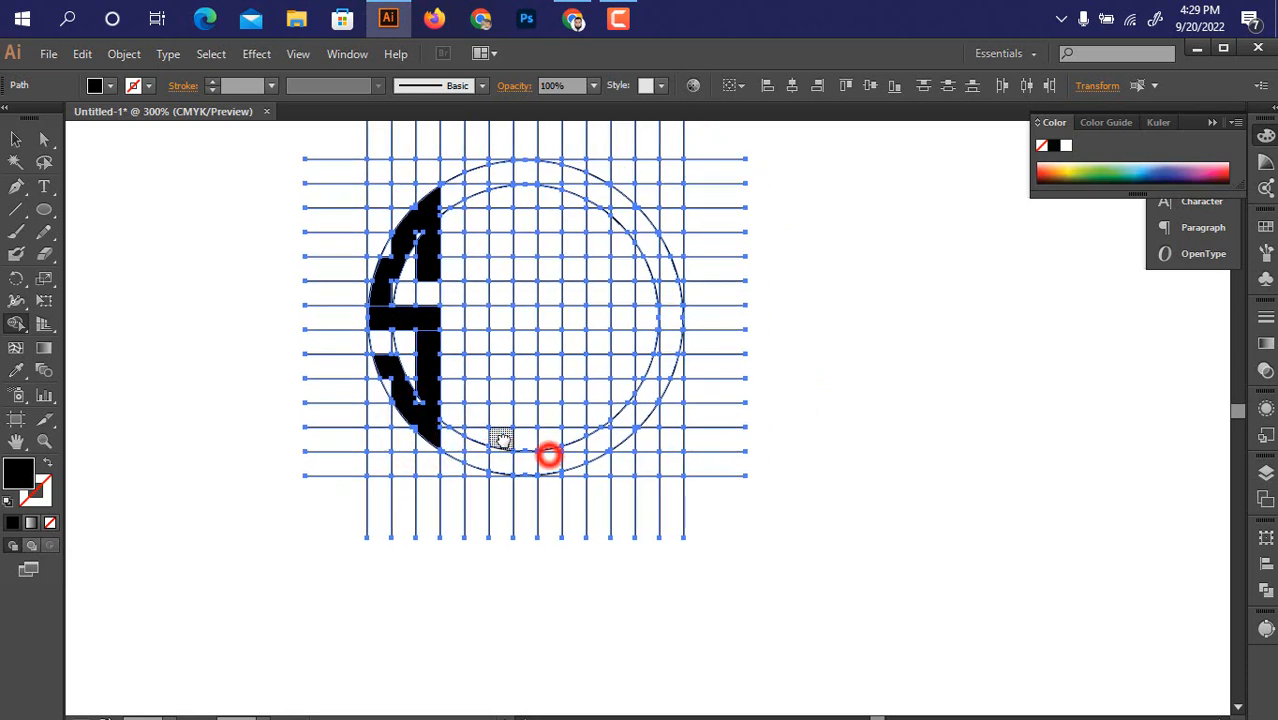
drag(480, 180, 479, 462)
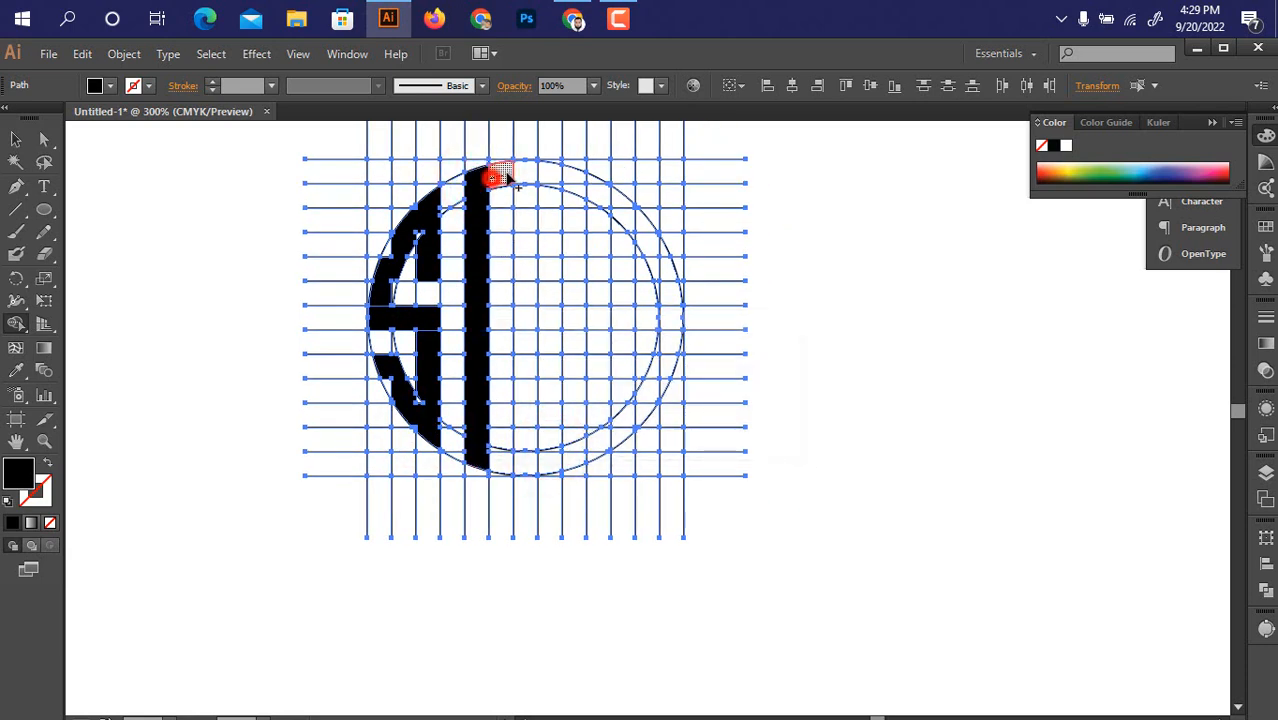
mouse_move(507, 178)
mouse_down()
mouse_move(528, 245)
mouse_move(527, 330)
mouse_up()
mouse_move(525, 343)
mouse_down()
mouse_move(530, 466)
mouse_move(516, 466)
mouse_up()
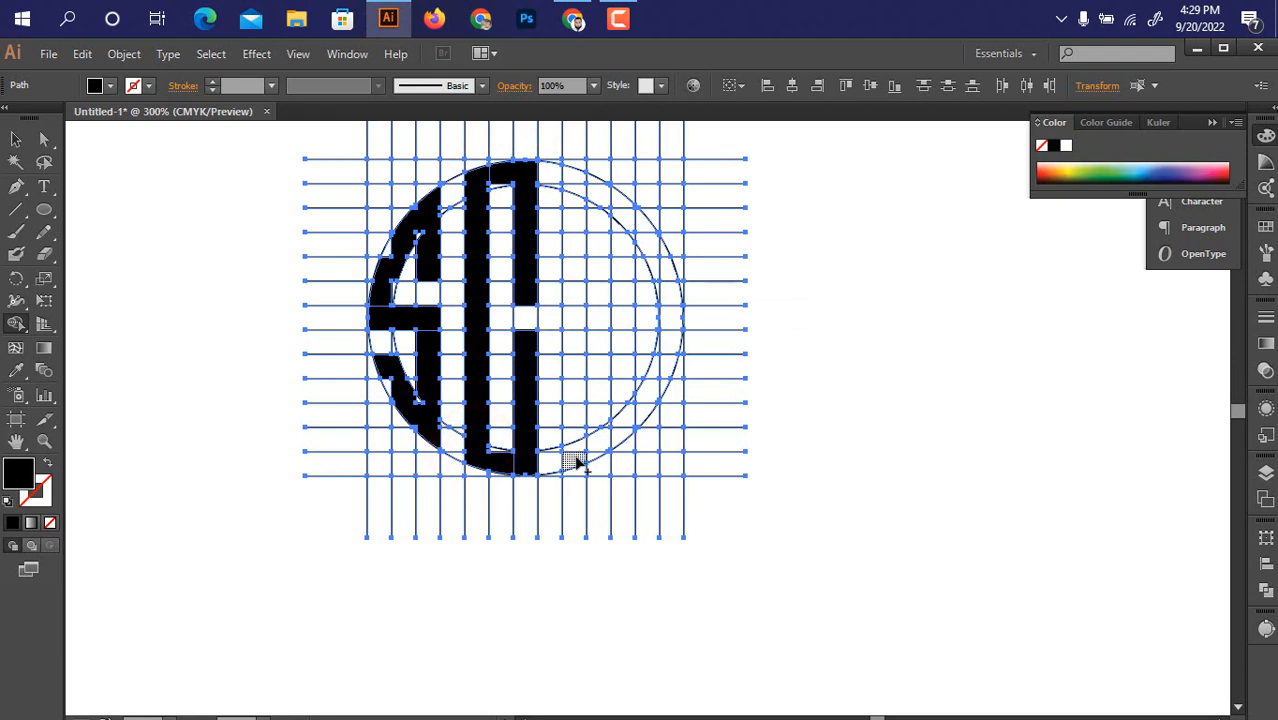
Merge the rightmost cells into an M with two vertical legs, a curved top and an outer leg following the circle.
drag(577, 410, 577, 178)
drag(632, 216, 652, 236)
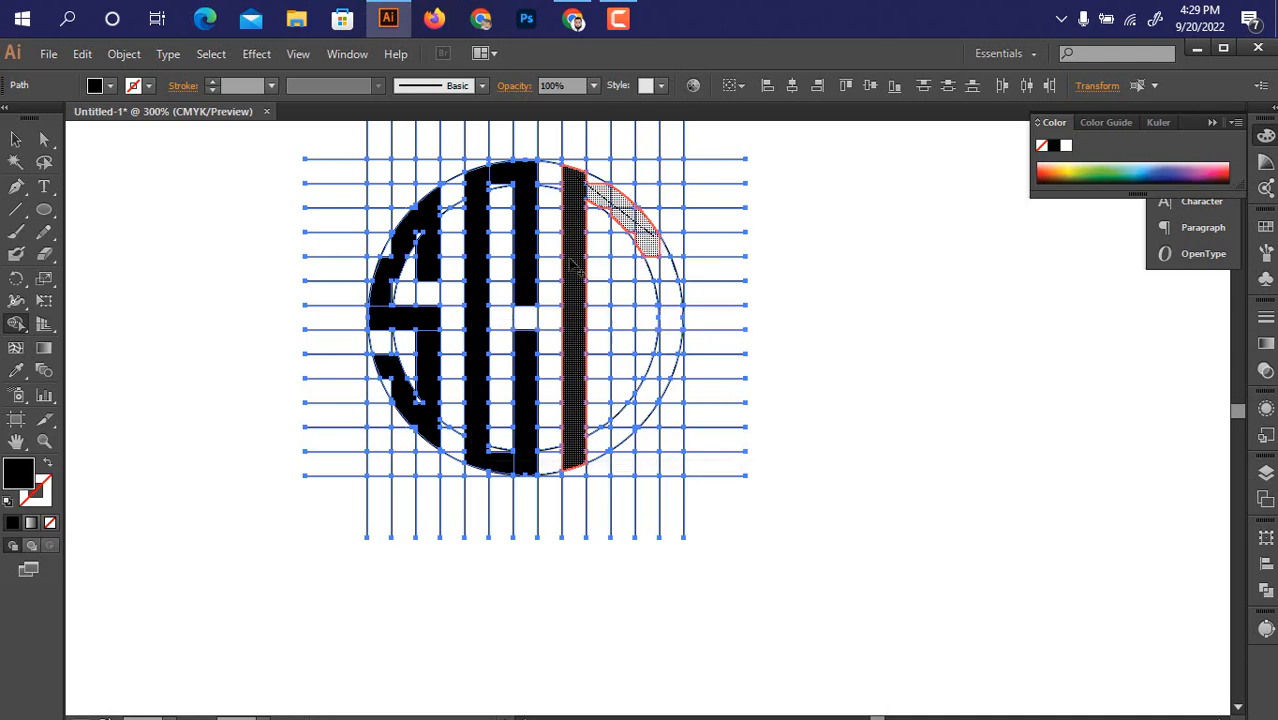
drag(570, 261, 620, 219)
drag(621, 312, 621, 402)
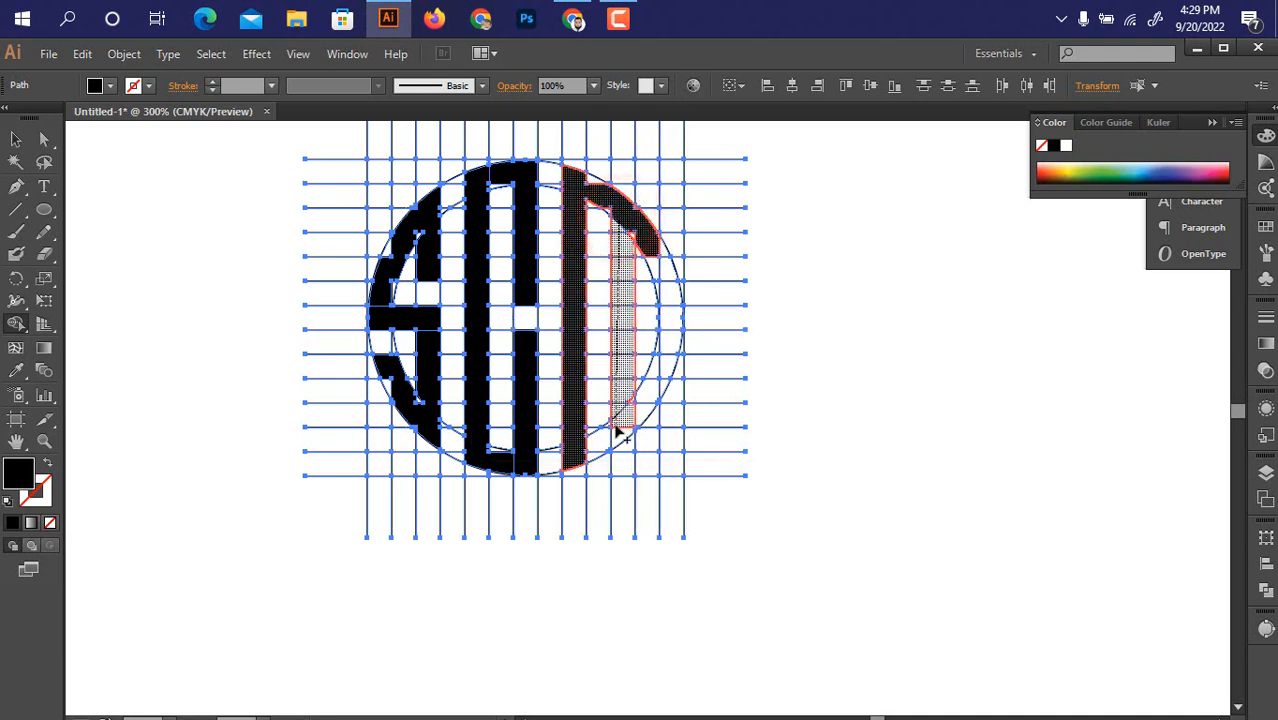
drag(681, 252, 658, 243)
drag(670, 296, 663, 390)
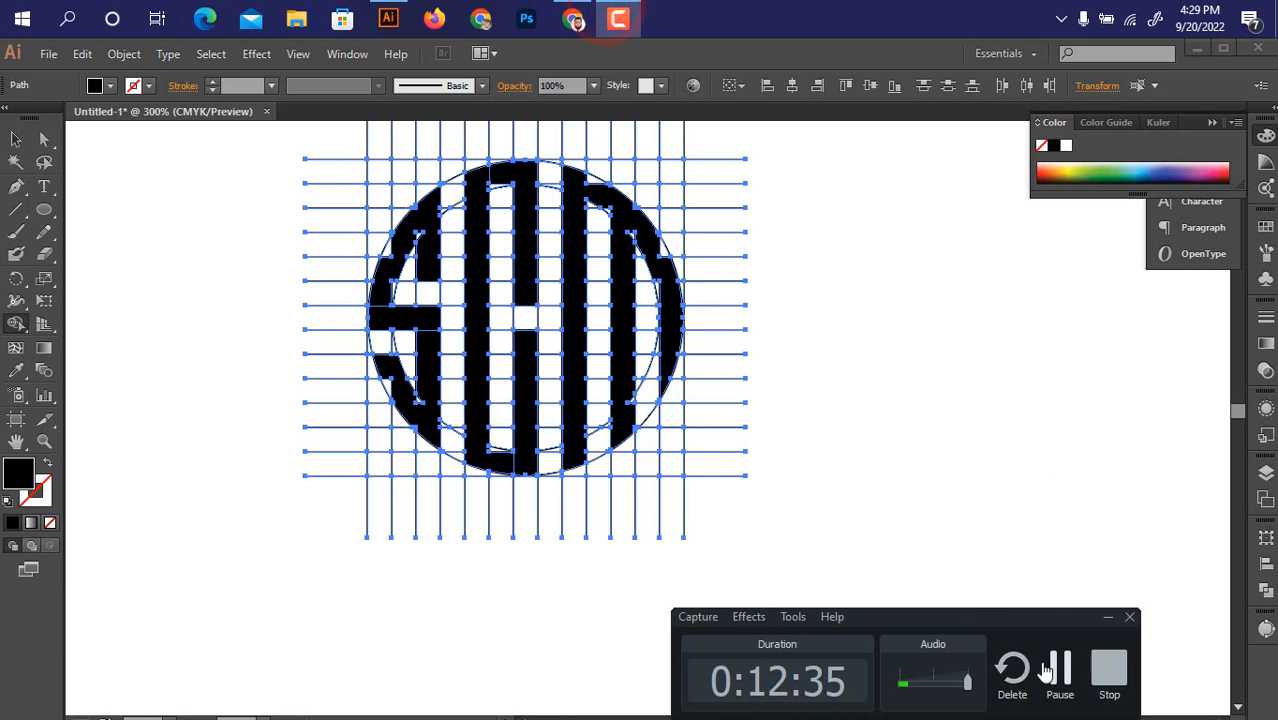
click(1047, 668)
Merge the missing small cells along the M's upper-right curve into the letter.
scroll(612, 382, up, 1)
drag(615, 323, 612, 403)
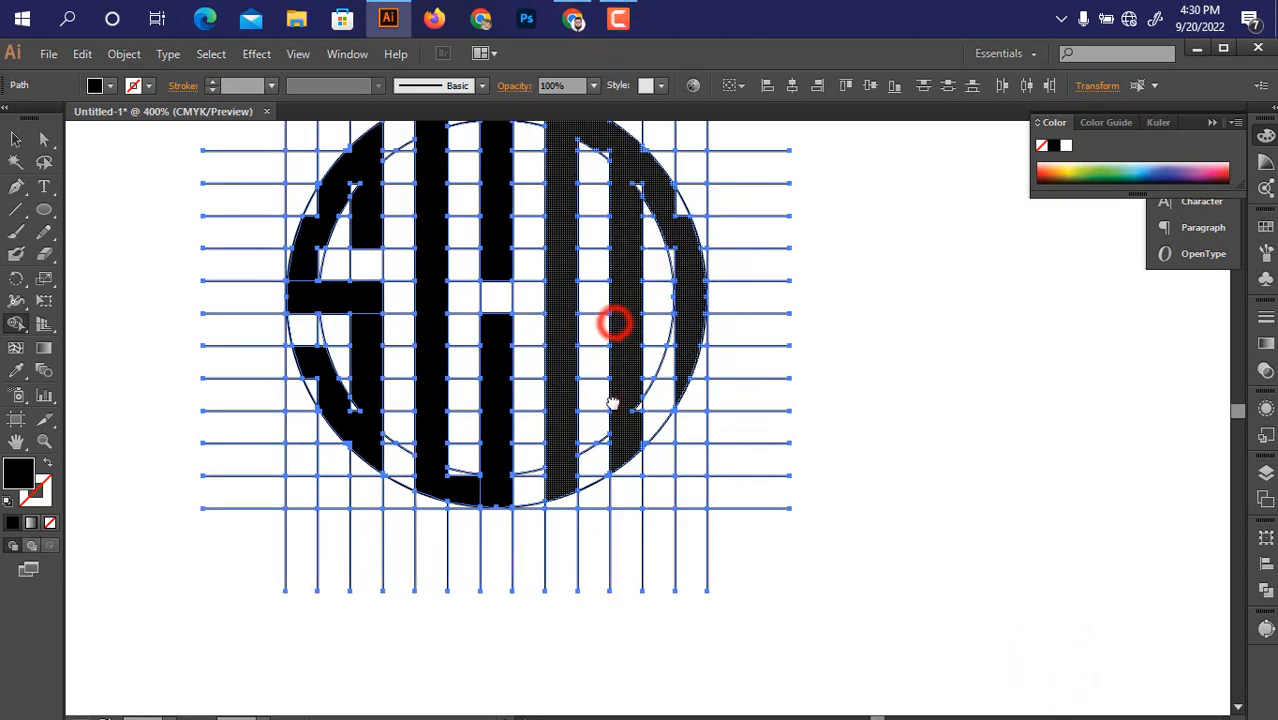
click(656, 206)
click(656, 234)
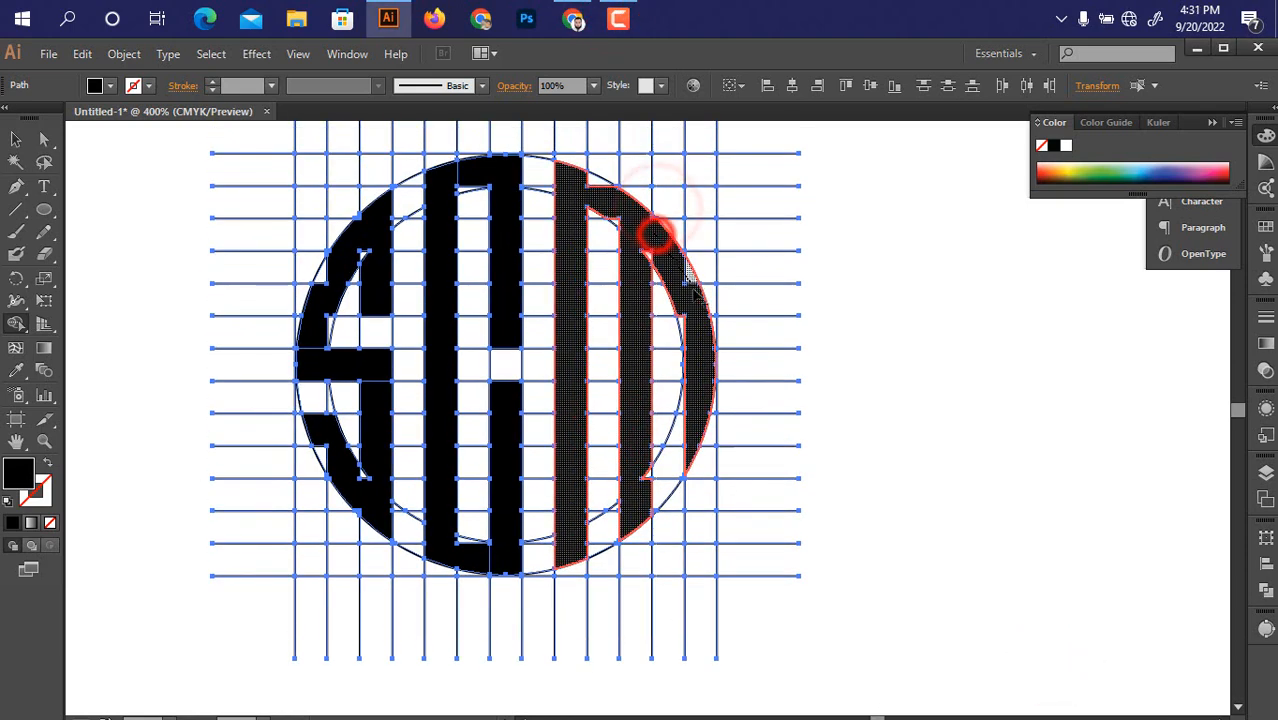
Merge the leftover slivers along the lower curve of the S into the letter.
scroll(441, 451, up, 1)
mouse_move(374, 473)
mouse_down()
mouse_move(478, 430)
mouse_move(459, 480)
mouse_up()
scroll(457, 475, up, 1)
drag(397, 393, 415, 445)
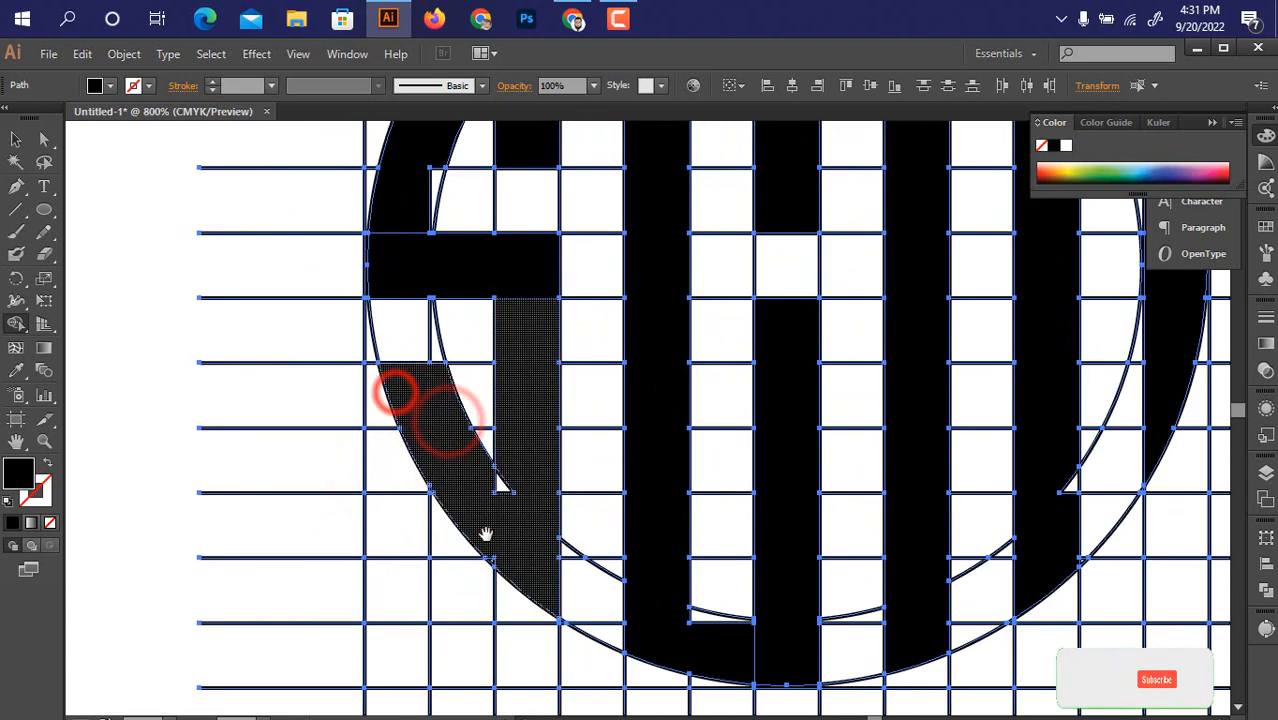
drag(484, 533, 447, 431)
scroll(450, 432, up, 2)
drag(437, 483, 447, 493)
drag(454, 431, 454, 509)
Fill the slivers along the upper curve of the S and join that curve to the letter's middle bar.
drag(428, 394, 495, 636)
drag(492, 457, 498, 568)
drag(509, 404, 511, 635)
drag(284, 516, 284, 627)
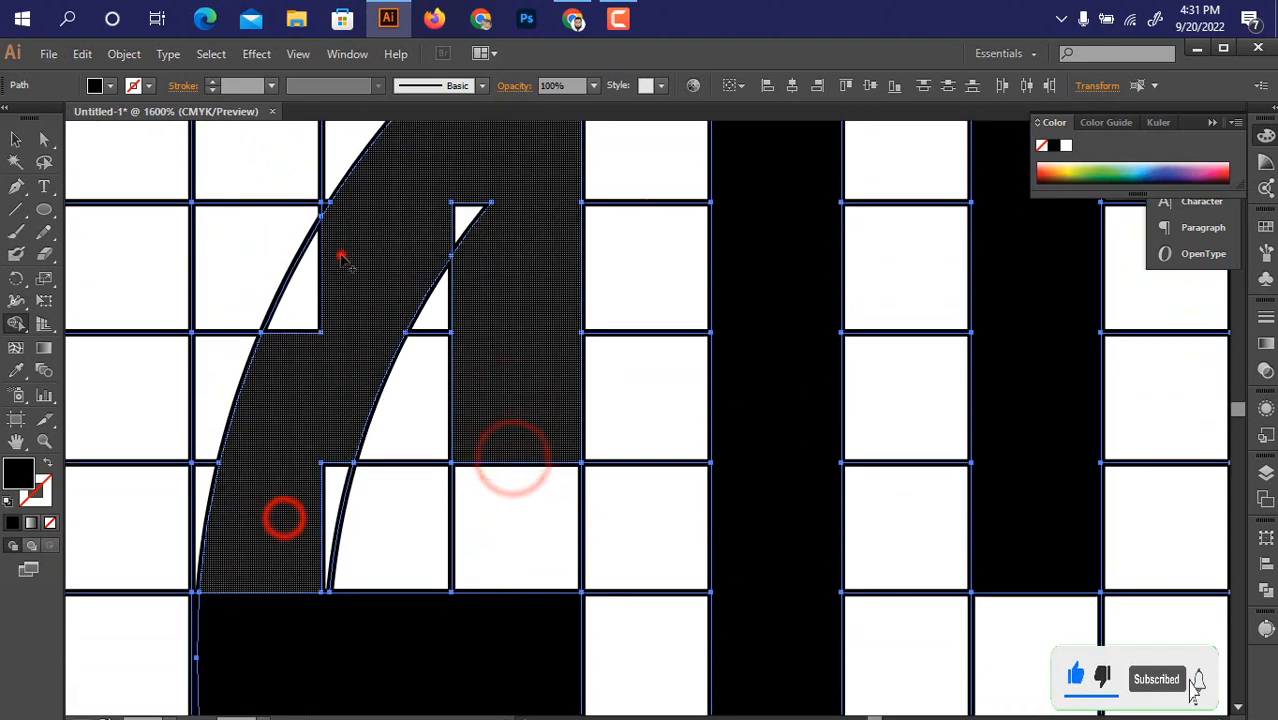
drag(341, 255, 284, 517)
drag(330, 324, 354, 280)
drag(360, 374, 328, 552)
drag(337, 351, 258, 519)
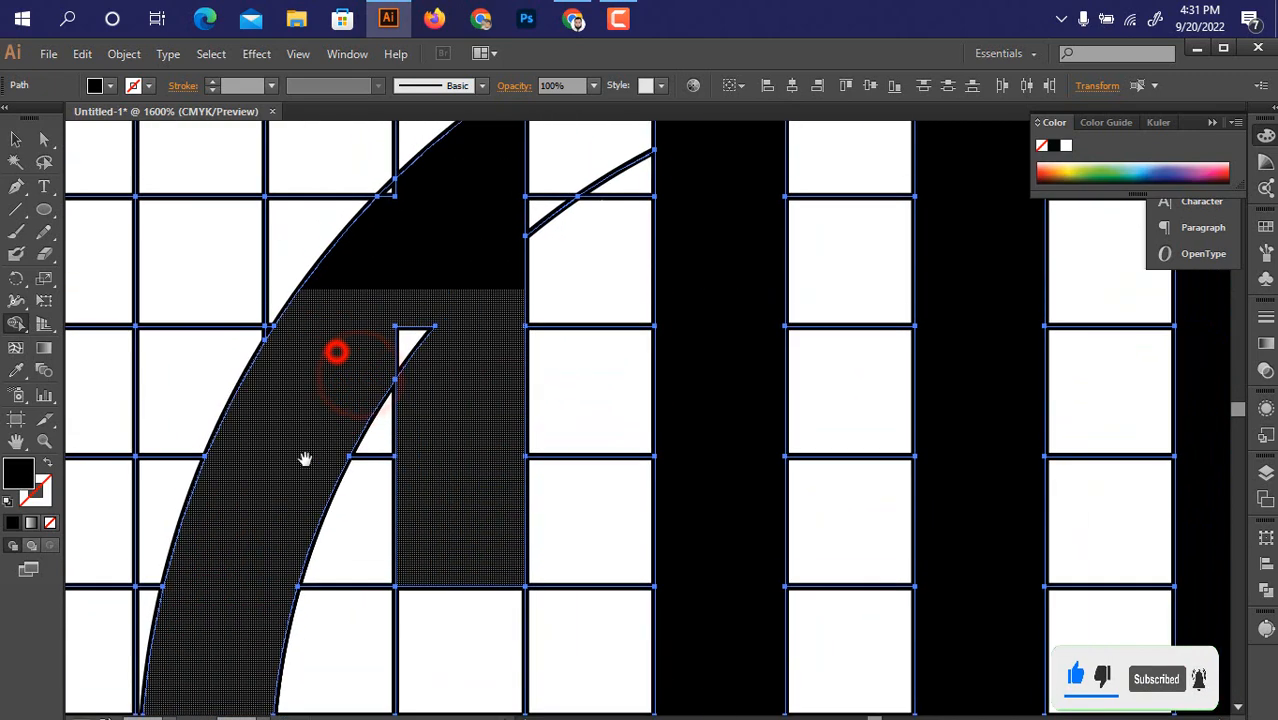
drag(354, 326, 418, 337)
mouse_move(408, 315)
mouse_down()
mouse_move(373, 407)
mouse_move(350, 264)
mouse_up()
drag(382, 468, 391, 425)
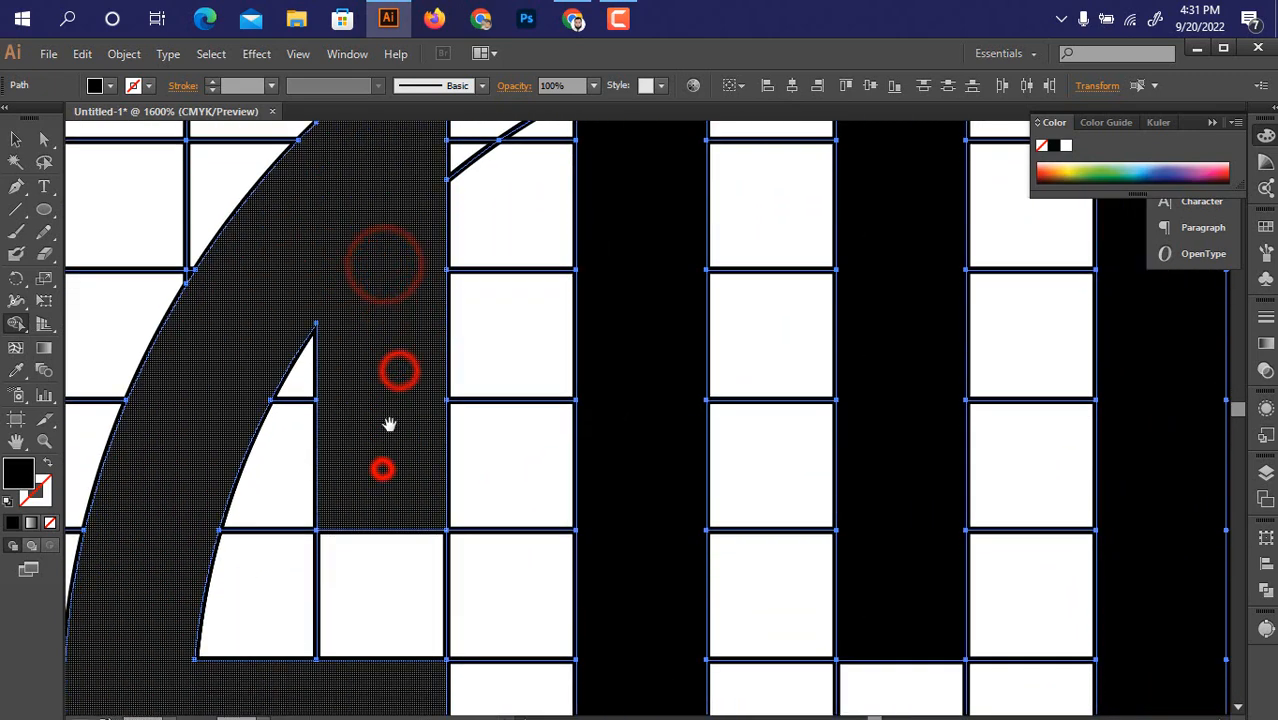
Merge the C's top arc and both of its right-hand arms cleanly up to the inner circle.
scroll(393, 424, down, 1)
drag(553, 414, 405, 598)
drag(541, 262, 490, 300)
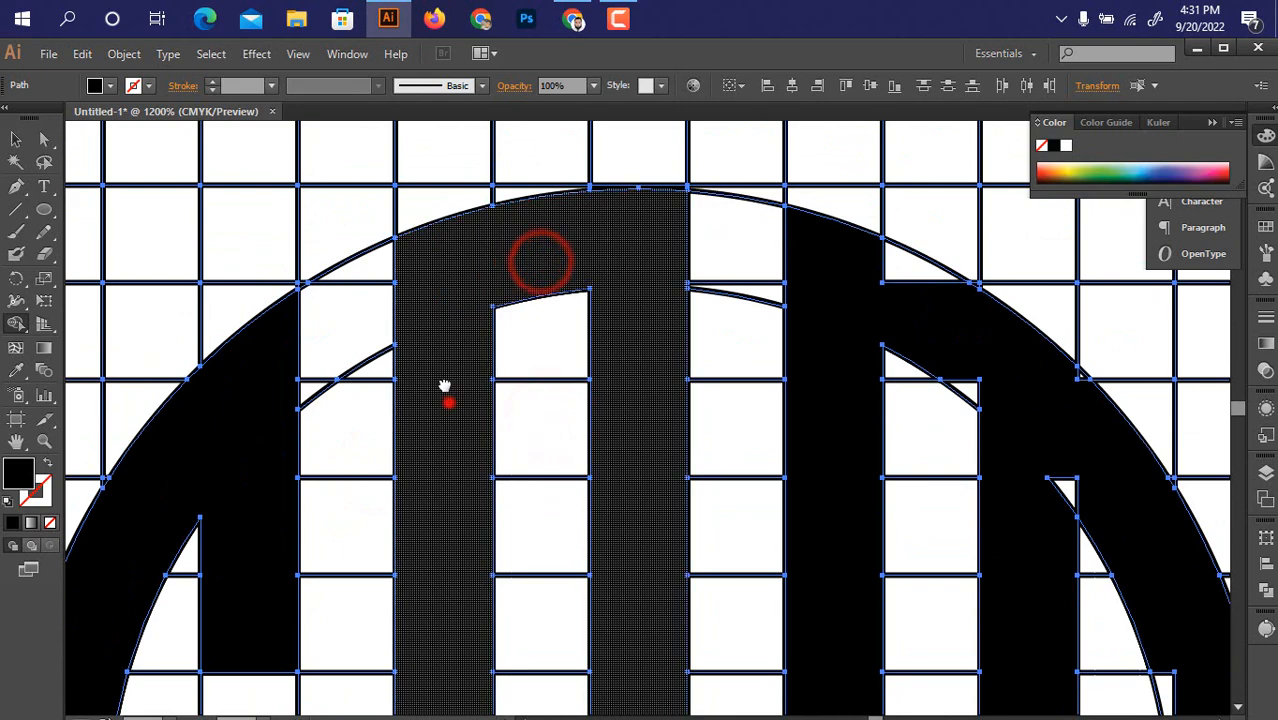
drag(445, 386, 452, 235)
drag(414, 502, 428, 340)
drag(445, 494, 478, 320)
drag(496, 519, 496, 335)
Merge the remaining pieces along the C's bottom arc into the letter.
drag(516, 505, 505, 462)
drag(519, 579, 636, 599)
drag(505, 520, 572, 552)
drag(625, 539, 516, 645)
drag(536, 556, 390, 640)
drag(513, 605, 526, 479)
Merge the leftover slivers along the M's top and upper-right curve into the letter.
drag(582, 562, 548, 436)
drag(521, 390, 455, 620)
mouse_move(439, 371)
mouse_down()
mouse_move(427, 550)
mouse_move(404, 512)
mouse_up()
drag(451, 245, 519, 281)
mouse_move(573, 349)
mouse_down()
mouse_move(484, 272)
mouse_move(478, 322)
mouse_move(440, 250)
mouse_move(511, 328)
mouse_up()
mouse_move(571, 471)
mouse_down()
mouse_move(479, 262)
mouse_move(528, 322)
mouse_move(491, 345)
mouse_move(485, 301)
mouse_up()
Merge the leftover sliver beside the inner circle into the outer right-hand stroke of the M and check its lower ends.
drag(433, 173, 433, 205)
click(435, 270)
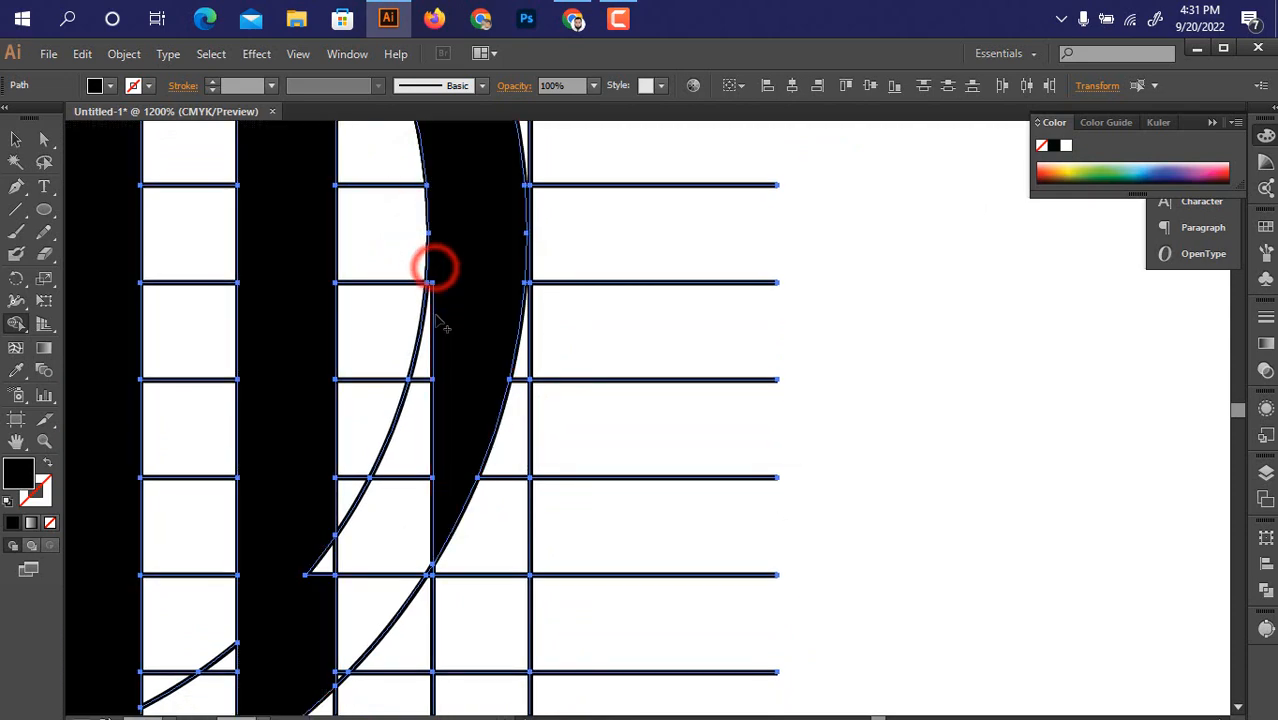
drag(458, 364, 405, 408)
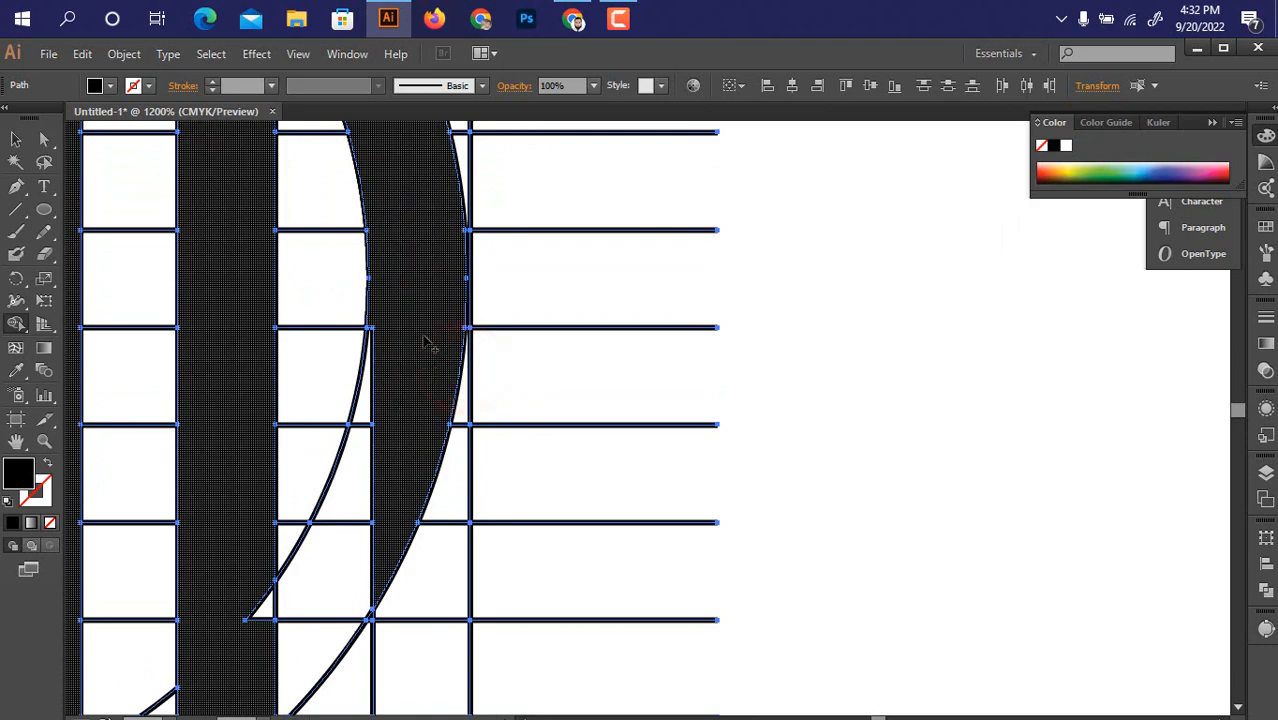
click(419, 325)
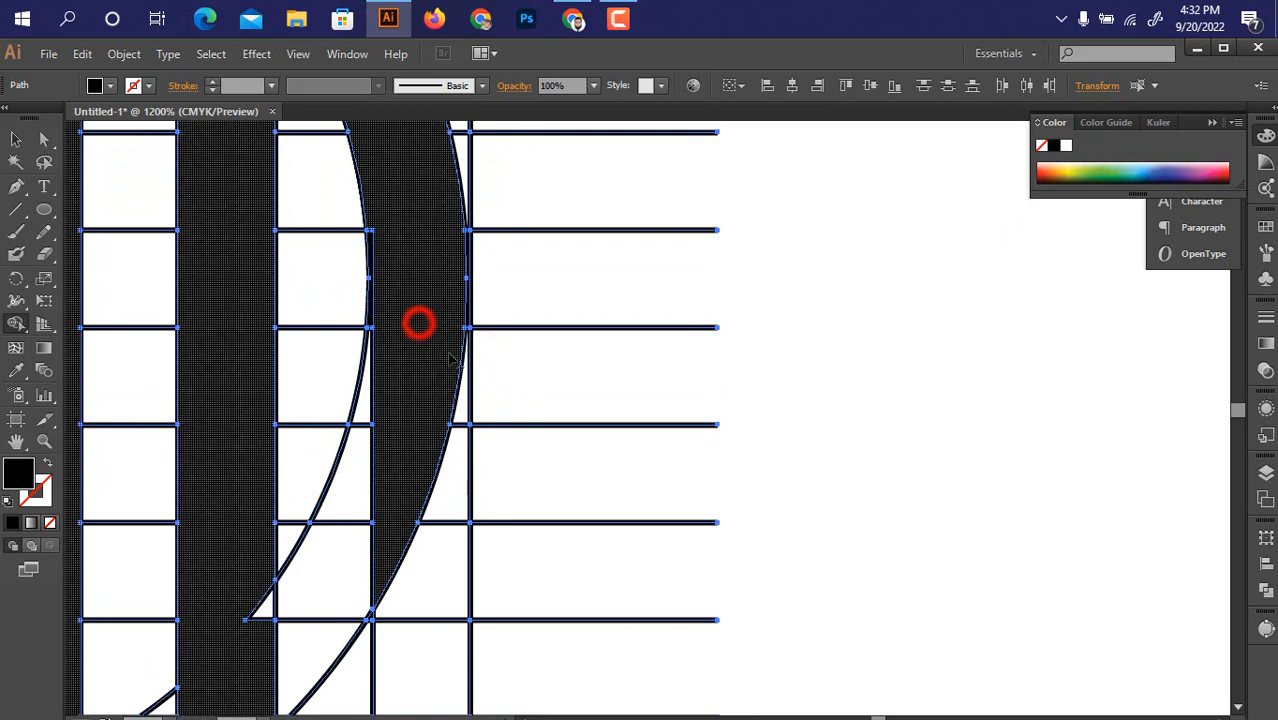
scroll(408, 432, down, 1)
drag(366, 479, 496, 328)
drag(428, 359, 440, 398)
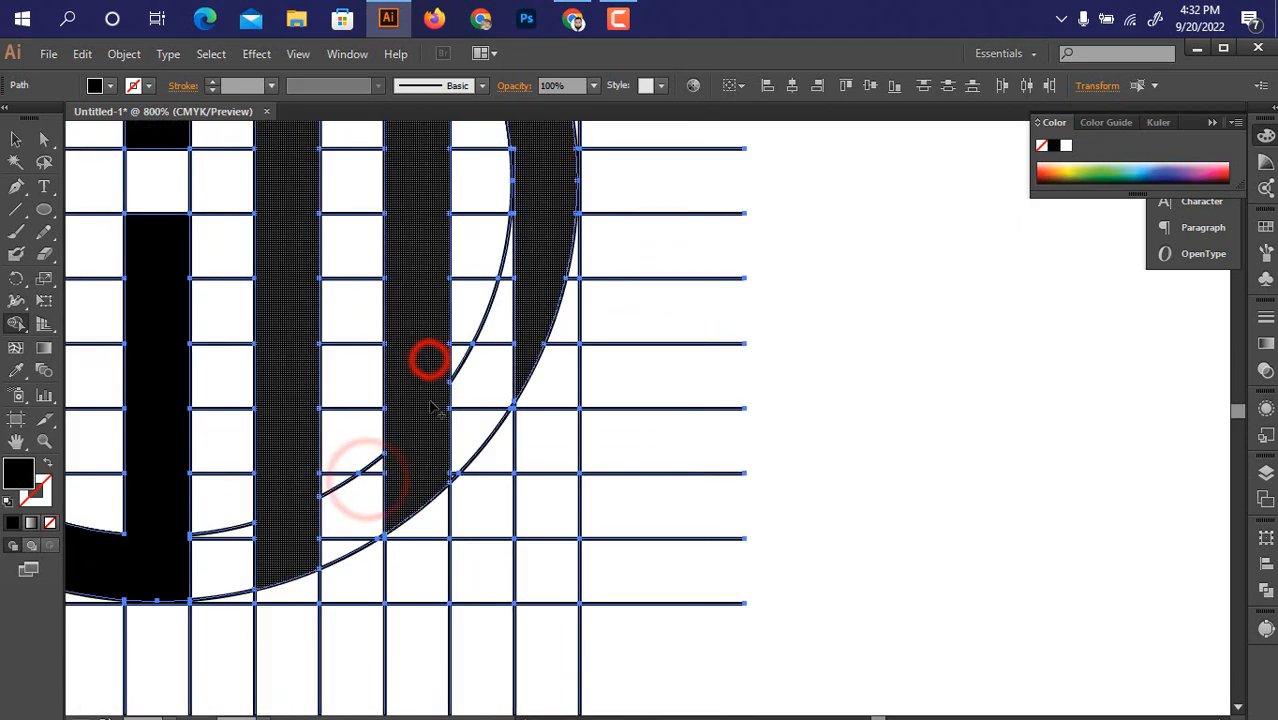
drag(428, 332, 454, 504)
drag(440, 430, 490, 210)
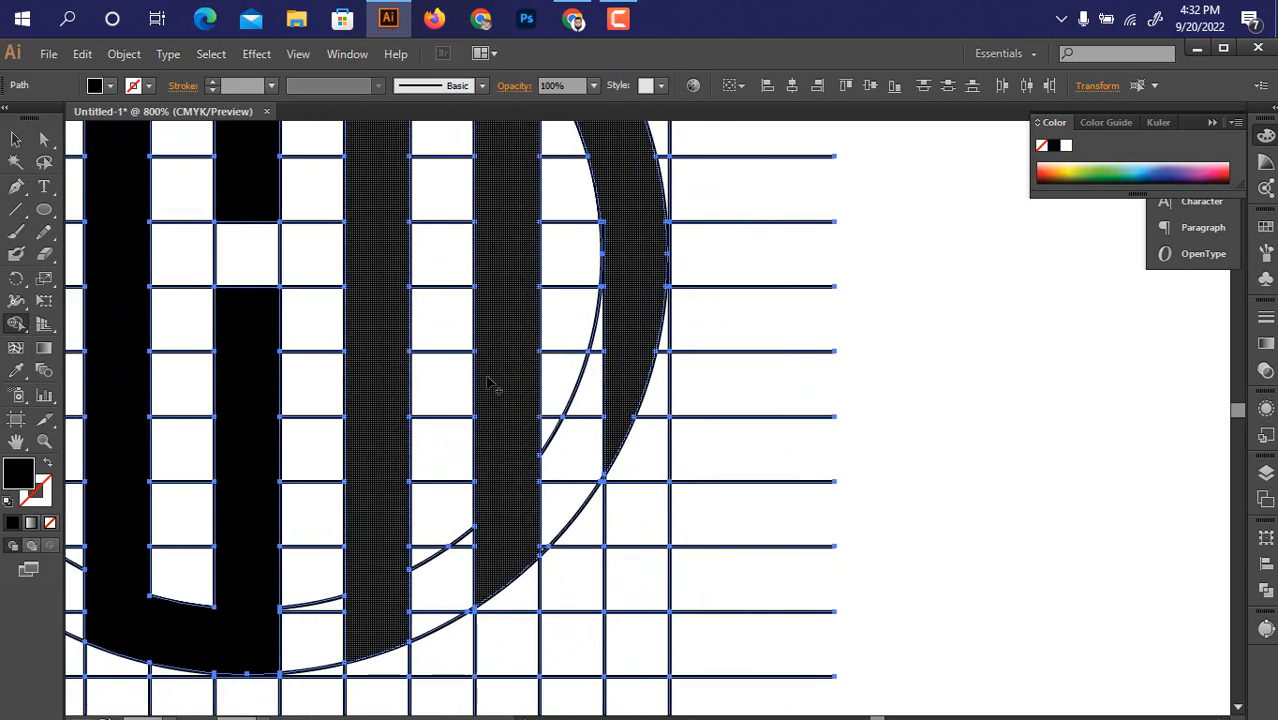
scroll(486, 375, down, 2)
click(487, 376)
key(ctrl+minus)
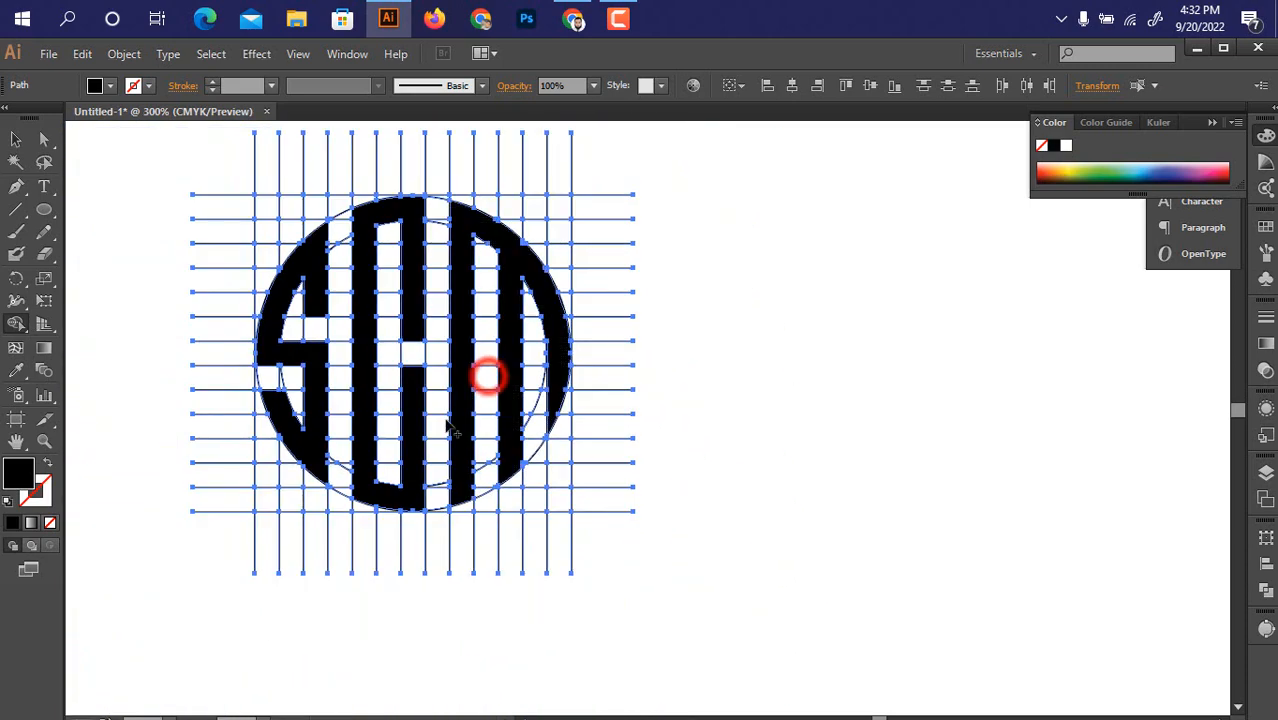
Select the merged S, C and M shapes together and move them off the grid to the empty area on its right.
click(16, 138)
drag(502, 608, 508, 574)
scroll(645, 405, down, 1)
scroll(414, 434, down, 1)
drag(430, 520, 359, 438)
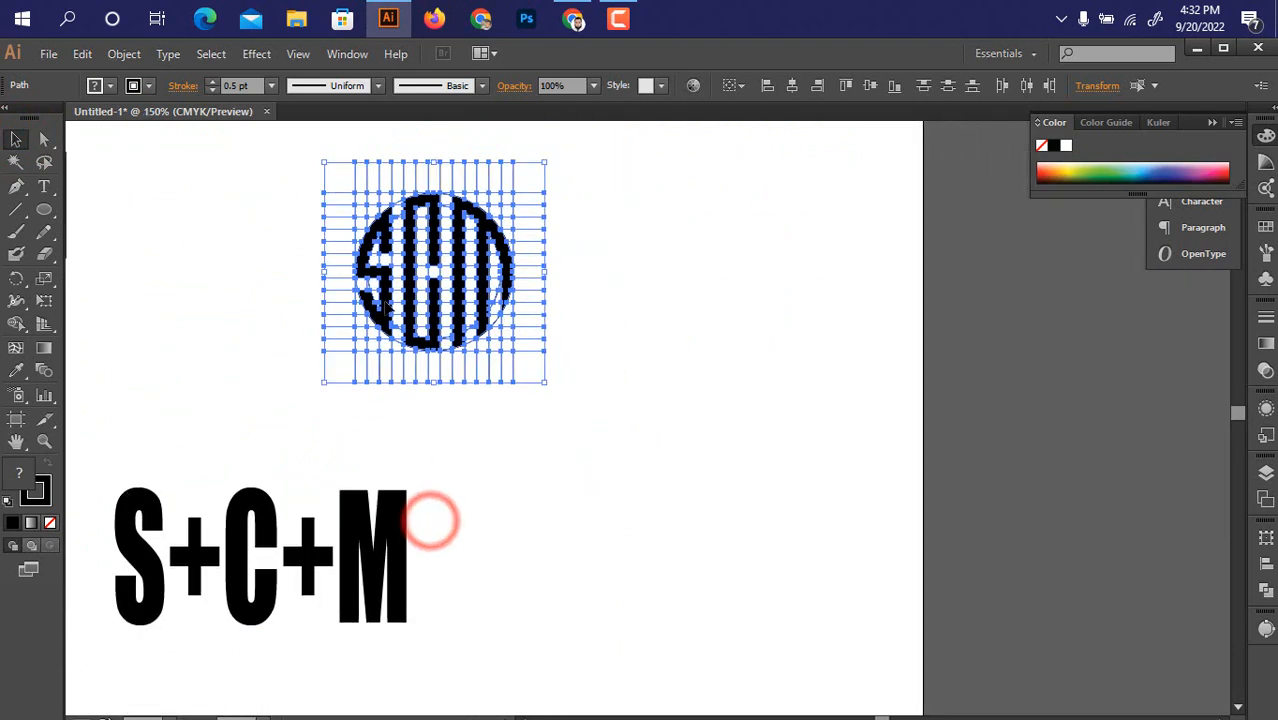
scroll(436, 433, up, 1)
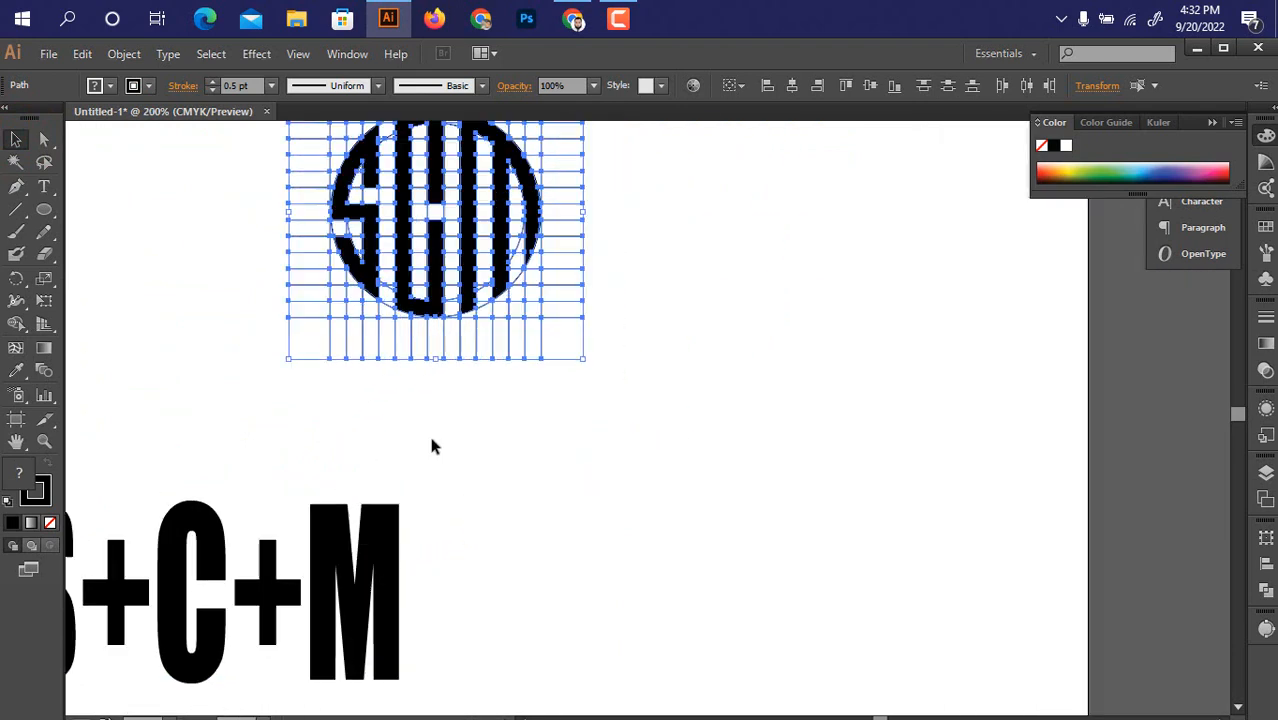
drag(434, 431, 438, 499)
click(463, 498)
click(369, 290)
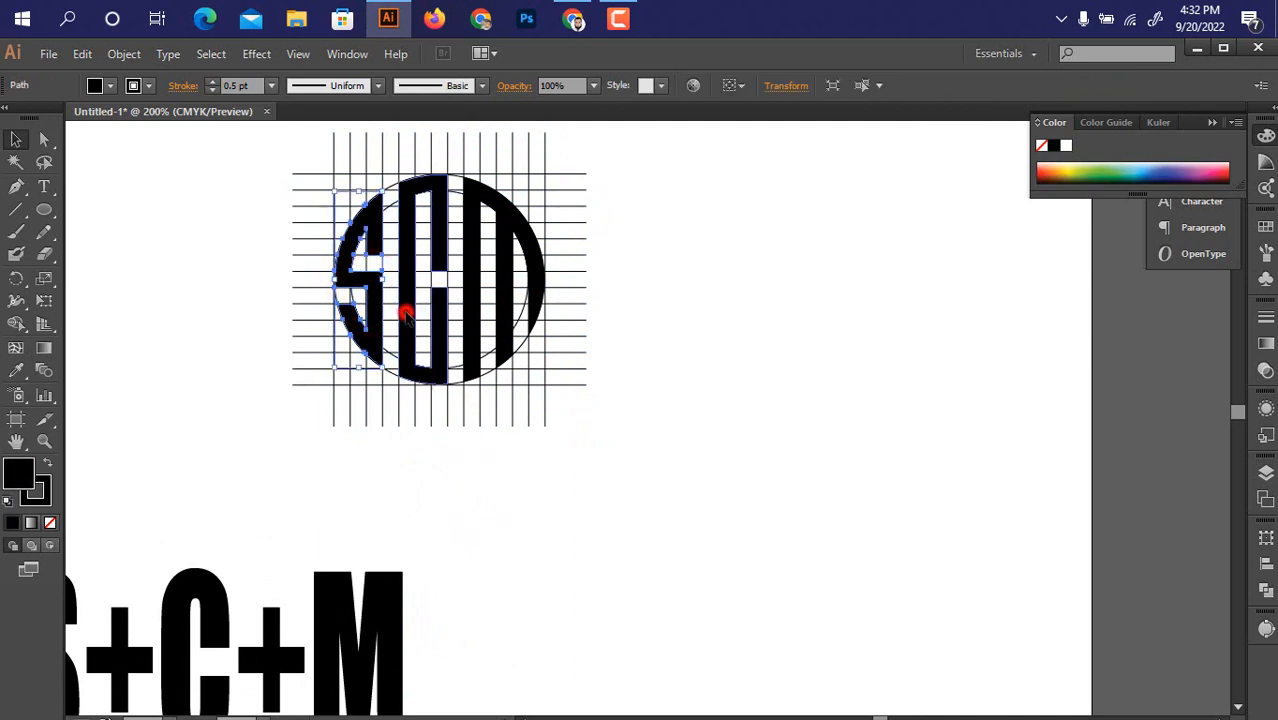
shift+click(405, 313)
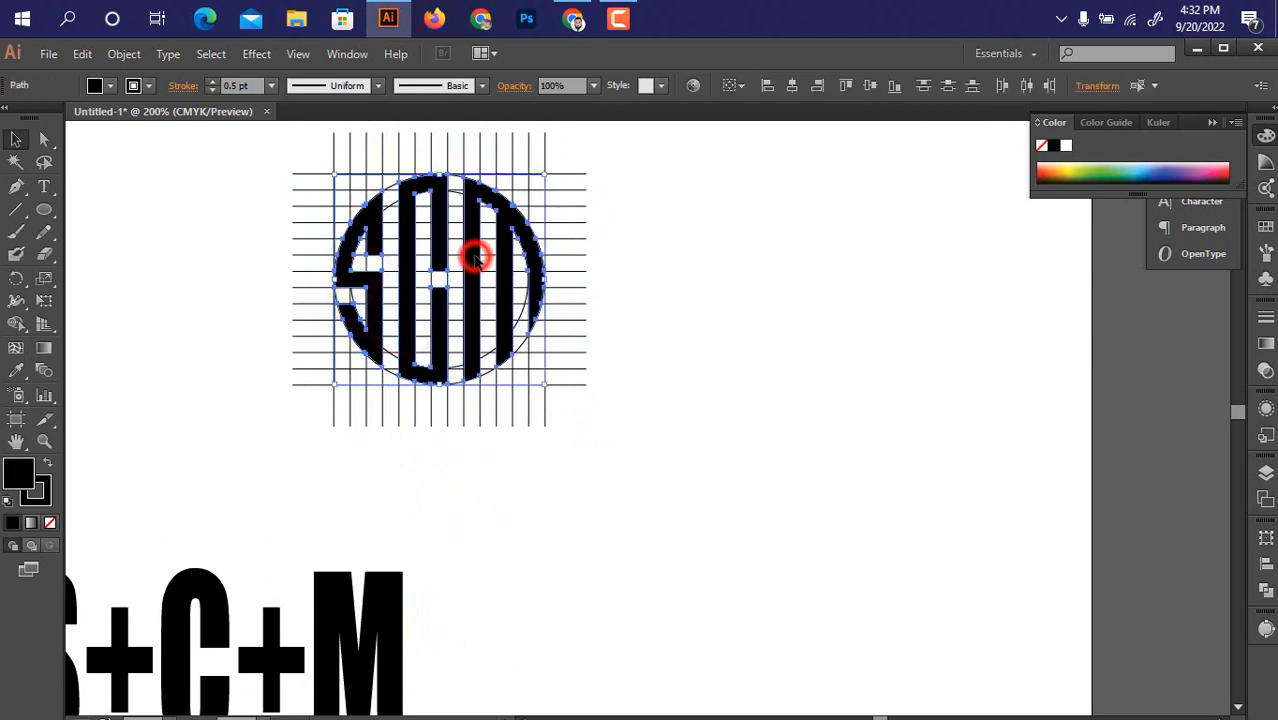
drag(477, 262, 785, 393)
click(768, 496)
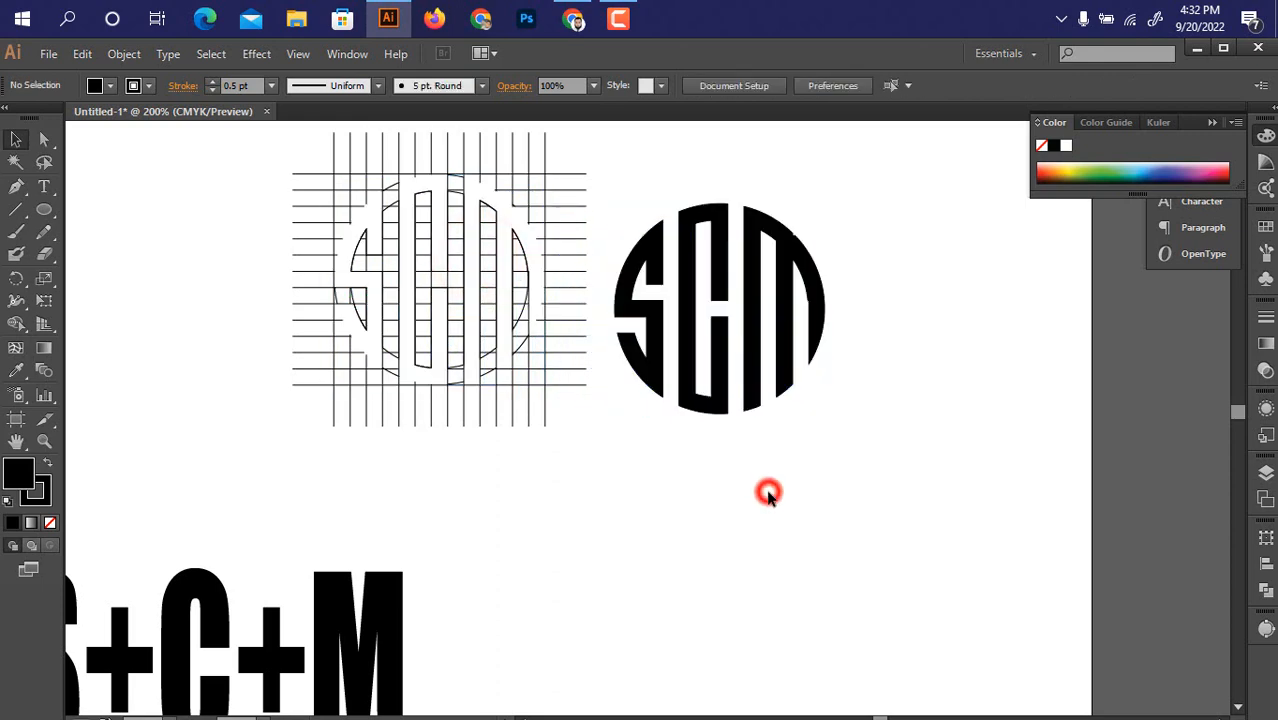
Delete all the leftover grid lines and circle fragments, keeping only the circular SCM logo.
drag(401, 290, 334, 181)
click(659, 519)
drag(587, 487, 307, 145)
key(Delete)
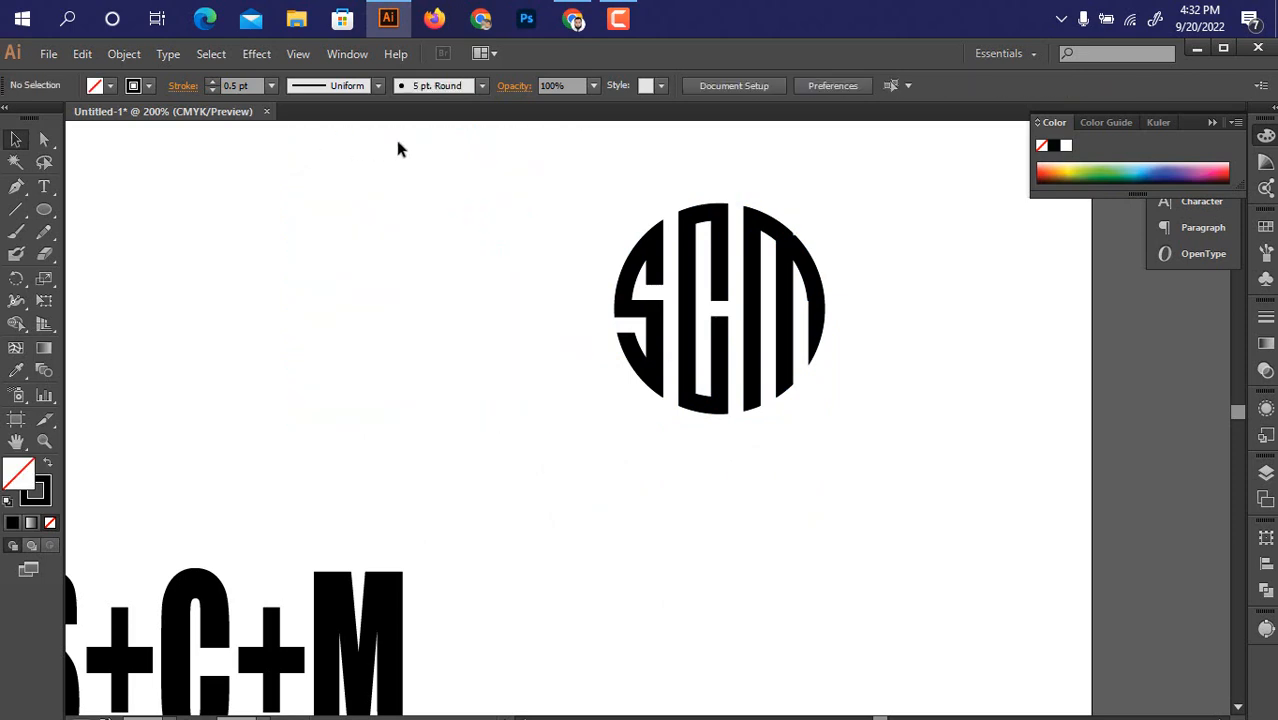
Select the whole circular SCM logo and place it beside the hexagonal SCM logo.
drag(672, 262, 904, 442)
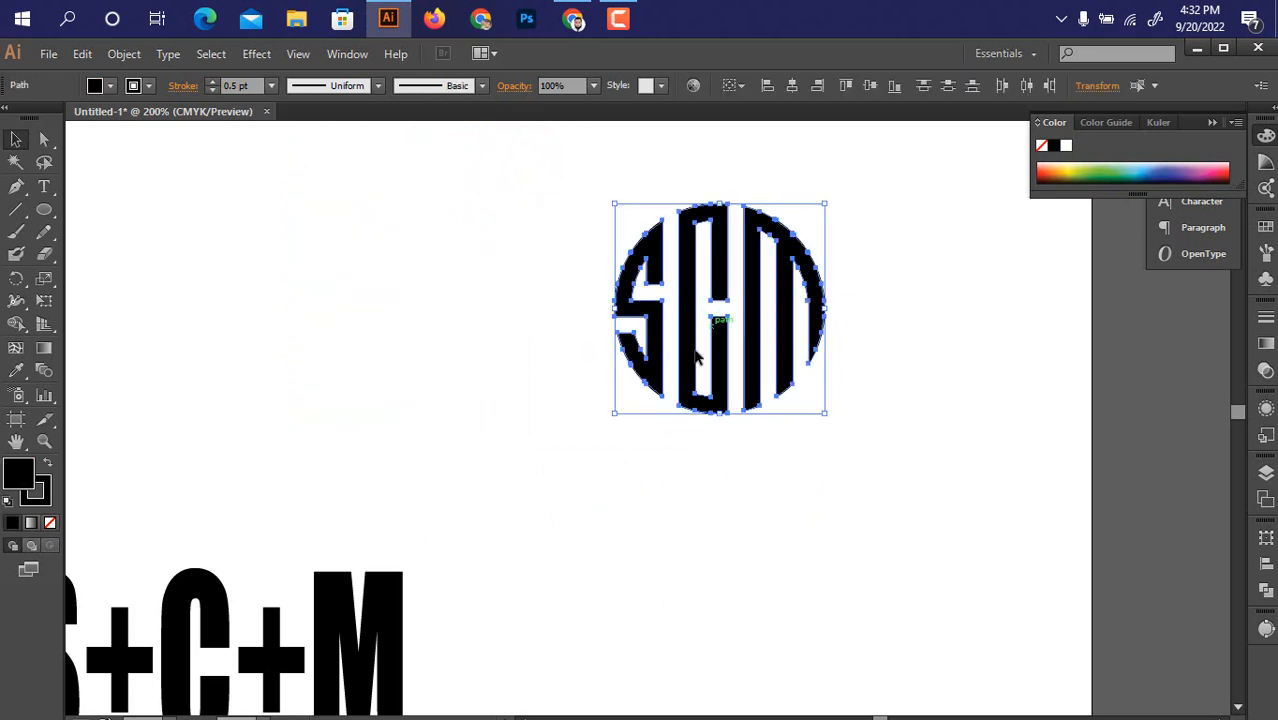
drag(579, 365, 659, 411)
key(ctrl+minus)
drag(536, 394, 701, 404)
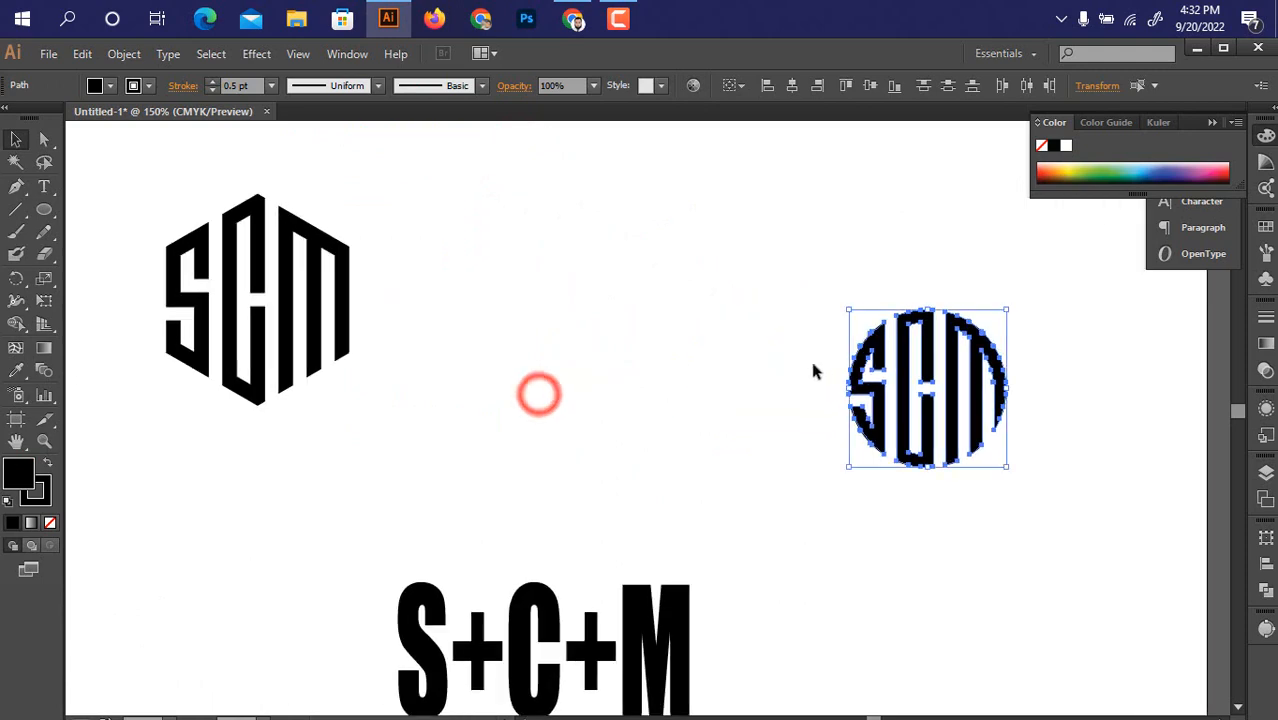
drag(907, 367, 519, 290)
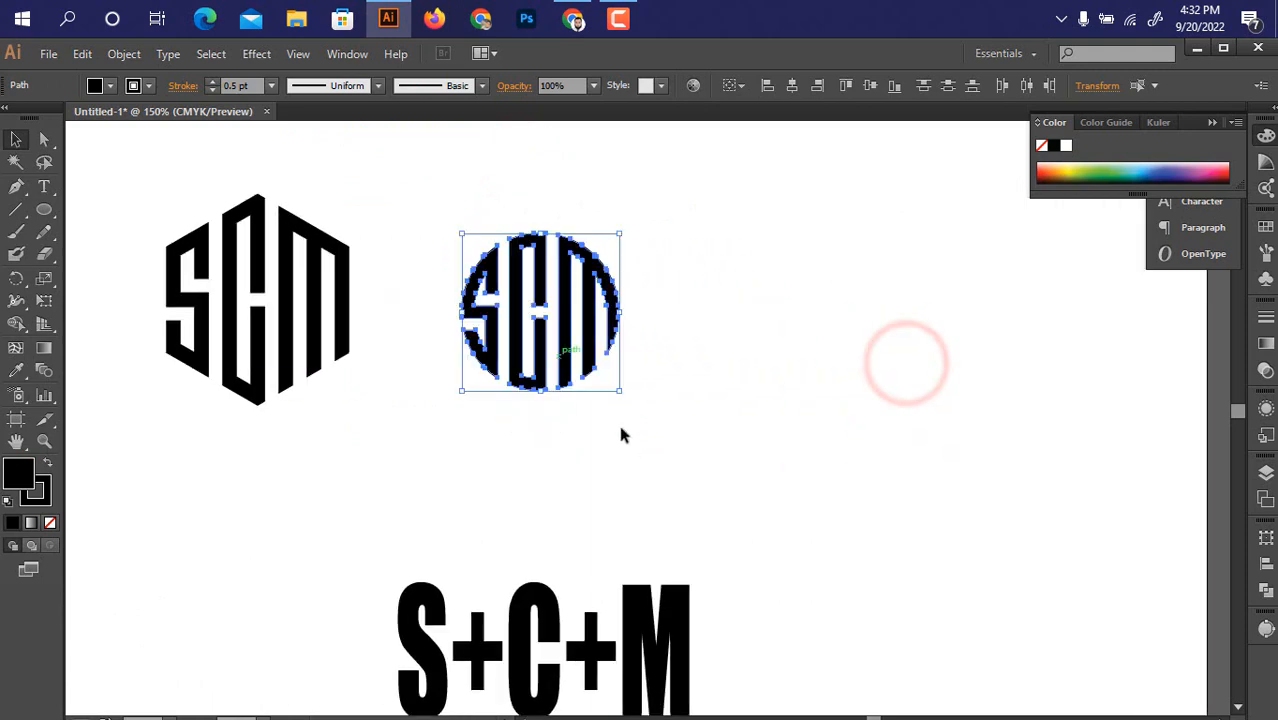
click(628, 449)
Move the S+C+M text up and to the left so that it sits centred beneath the two logos.
drag(725, 517, 723, 449)
scroll(787, 468, down, 1)
drag(688, 570, 596, 517)
click(775, 682)
drag(295, 178, 671, 586)
click(815, 550)
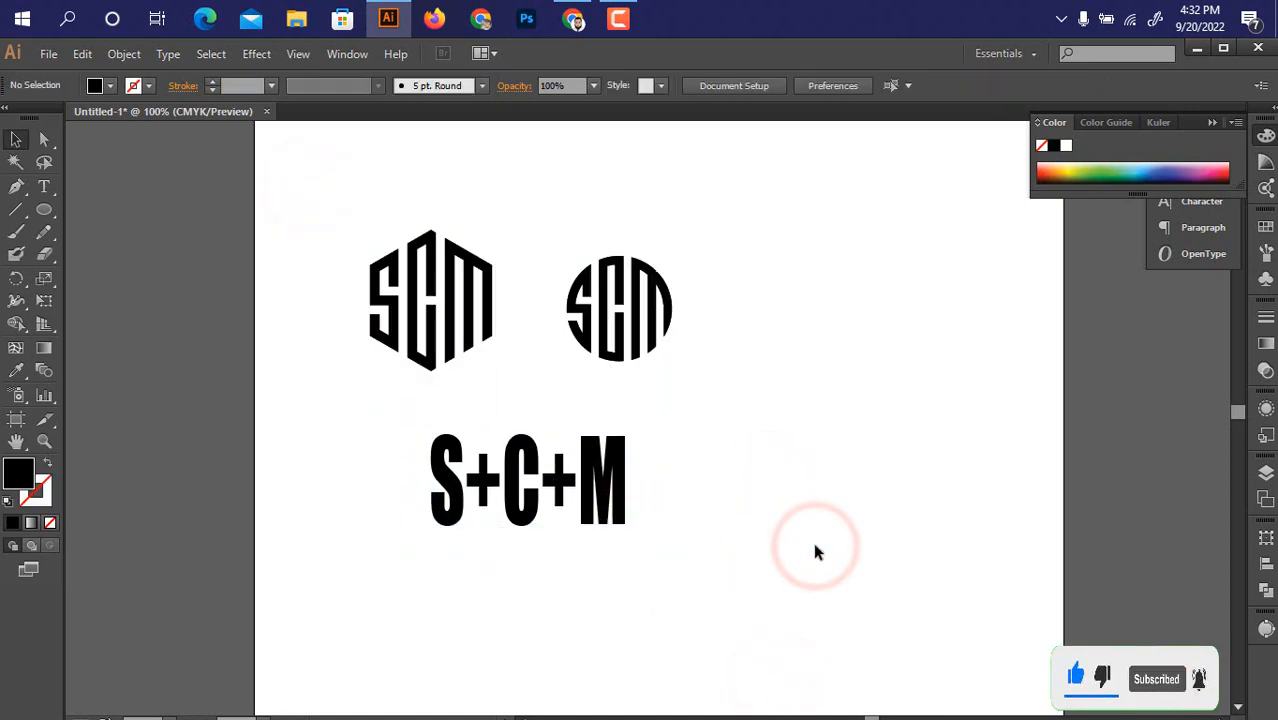